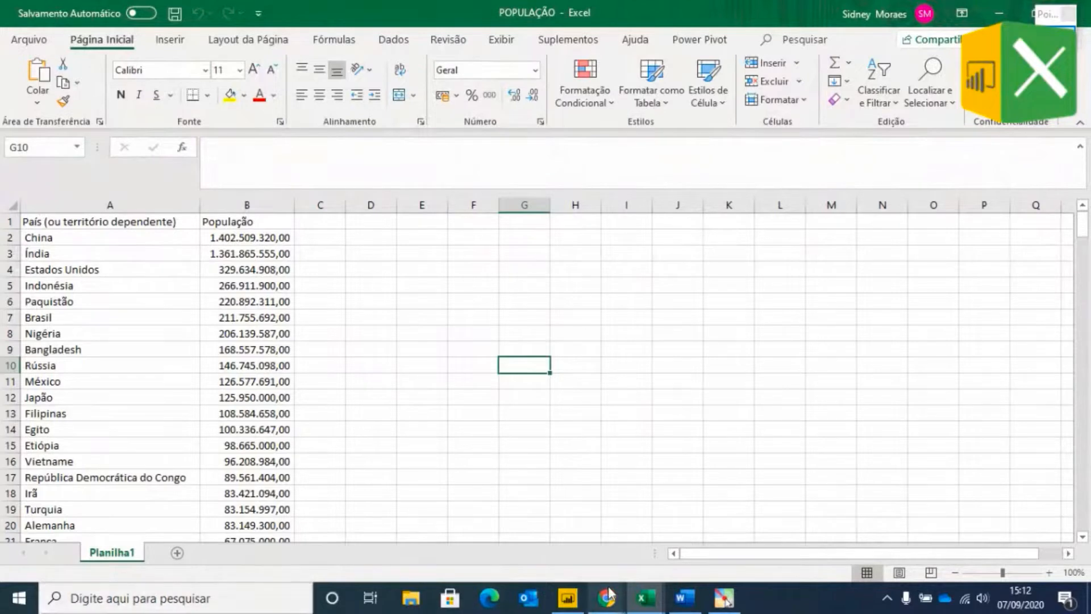
# - Switch to the COVID workbook and examine the África do Sul row's country, cases per million and deaths per million
pyautogui.click(646, 598)
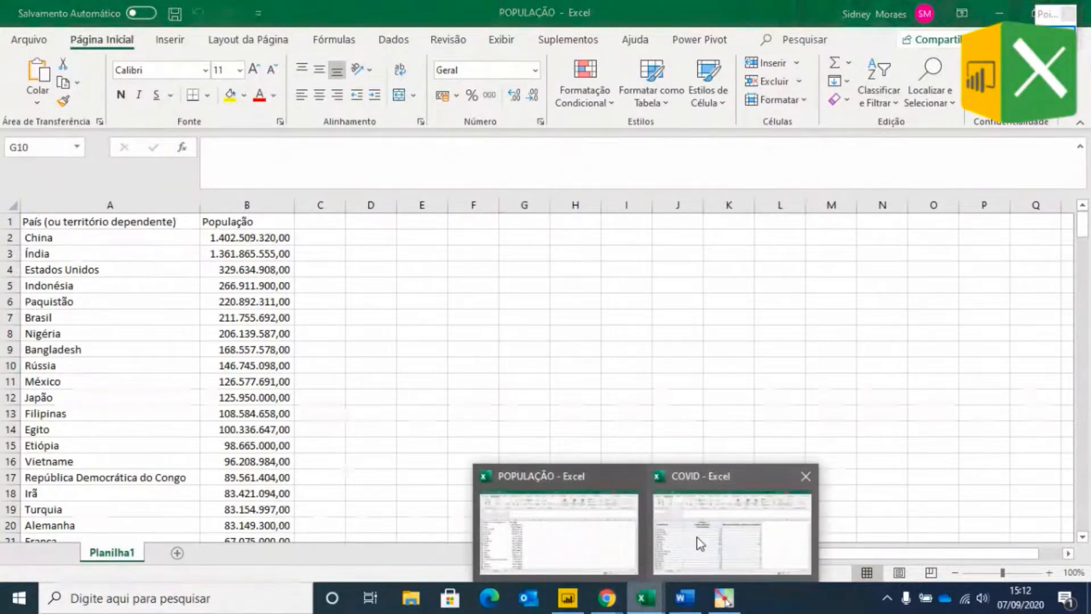
pyautogui.click(700, 544)
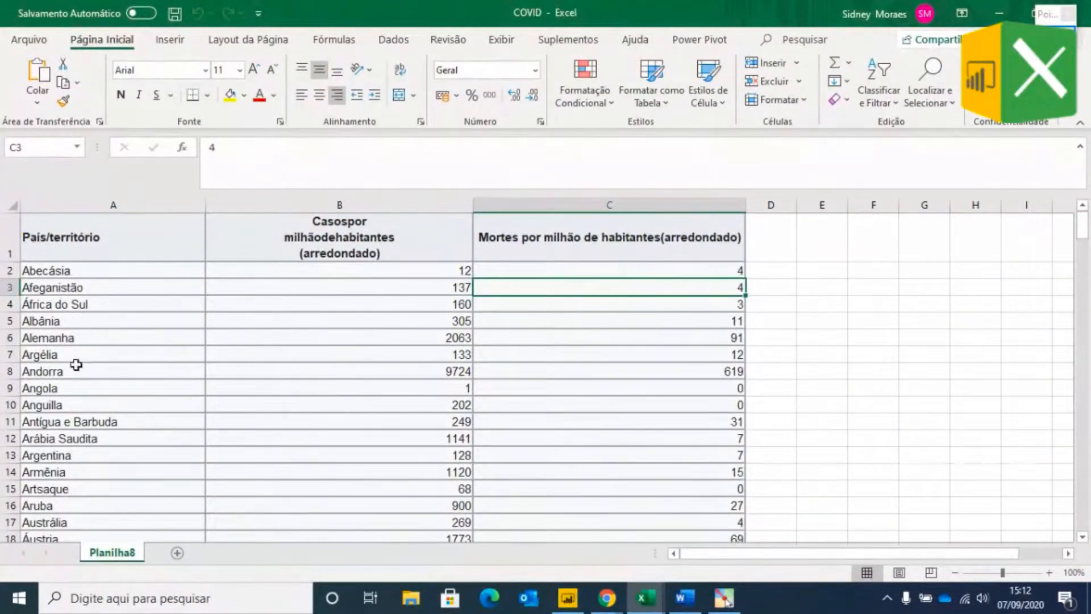
pyautogui.click(78, 305)
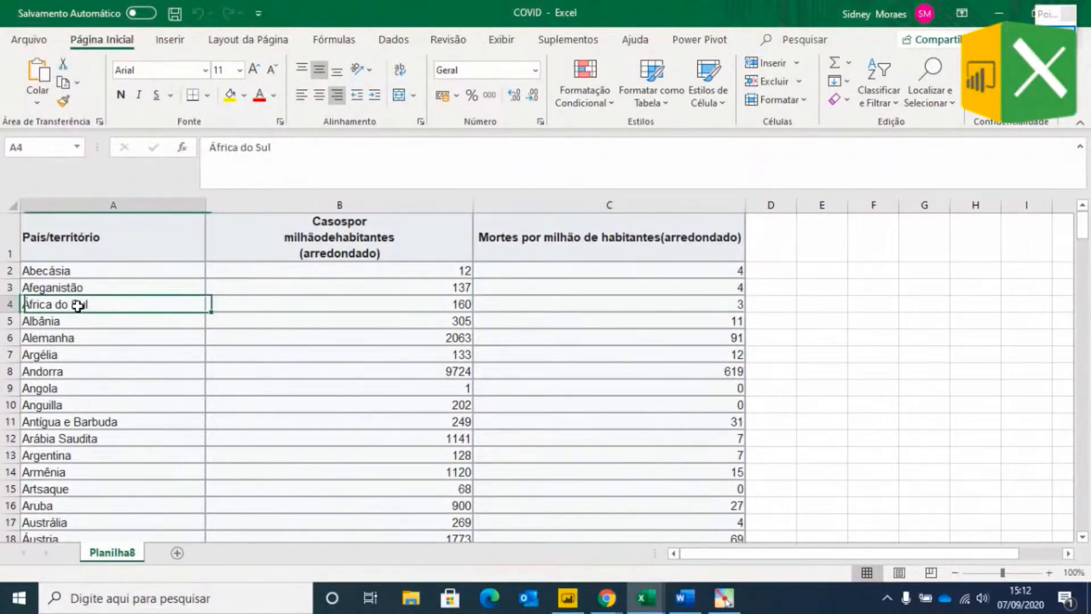
pyautogui.click(352, 304)
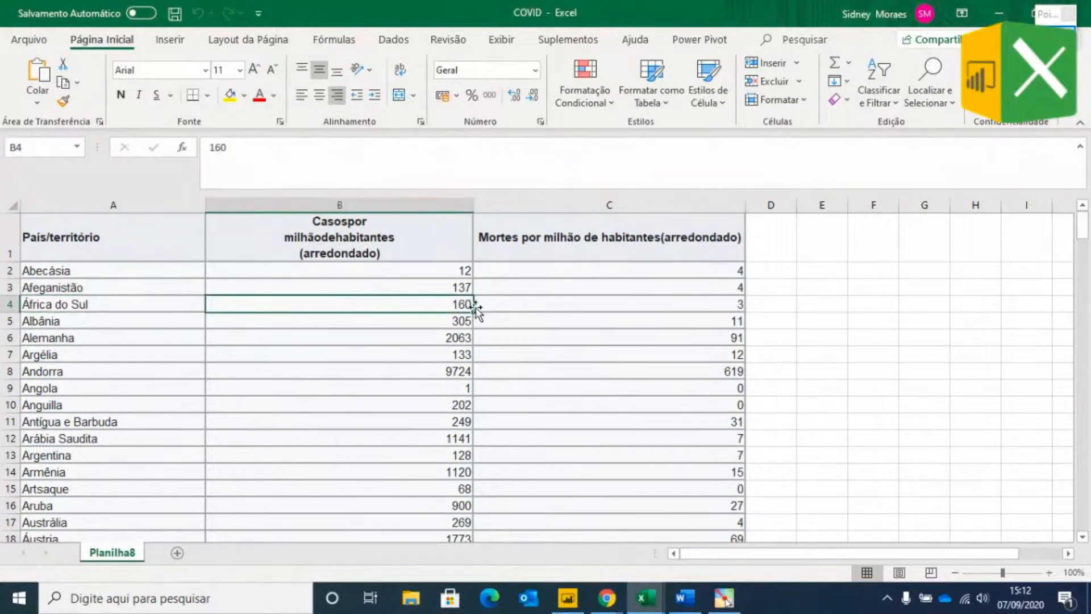
pyautogui.click(654, 301)
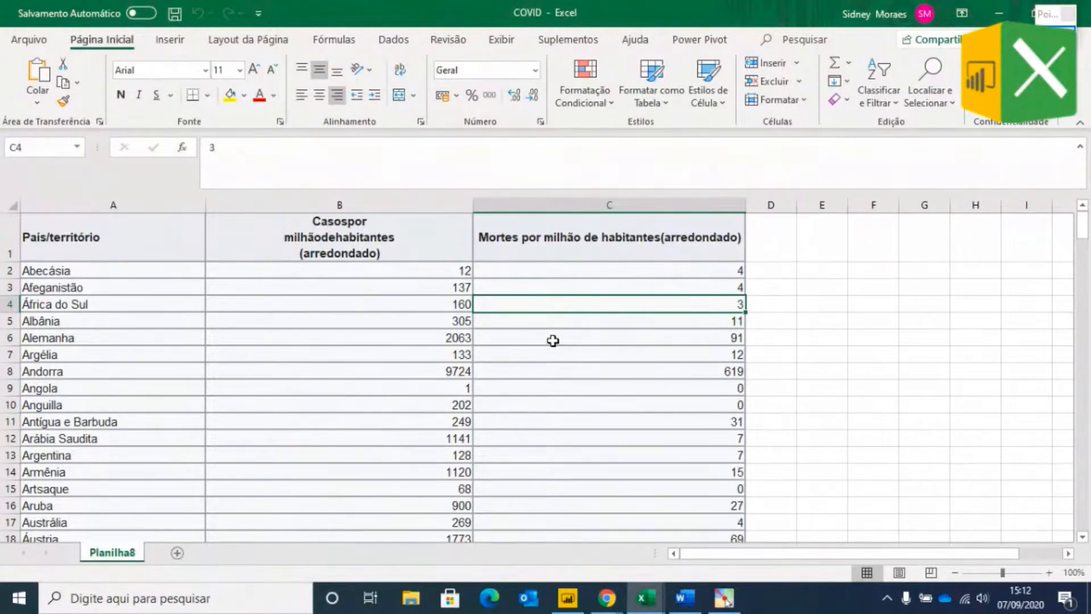
# - Switch to Power BI Desktop and magnify its data import commands at 200% with the screen annotation tool
pyautogui.click(568, 598)
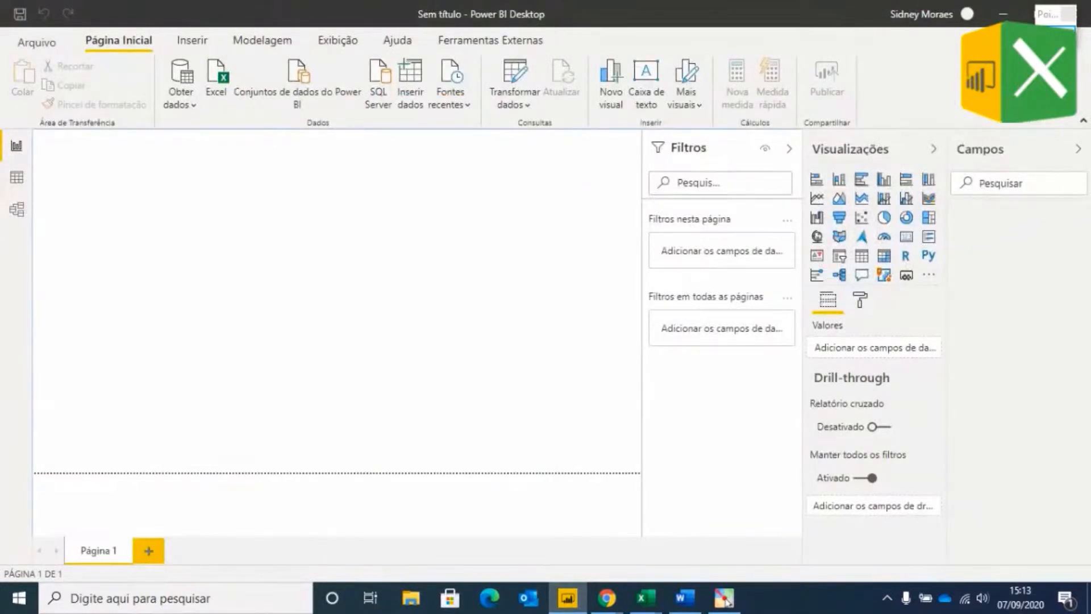
pyautogui.click(1055, 38)
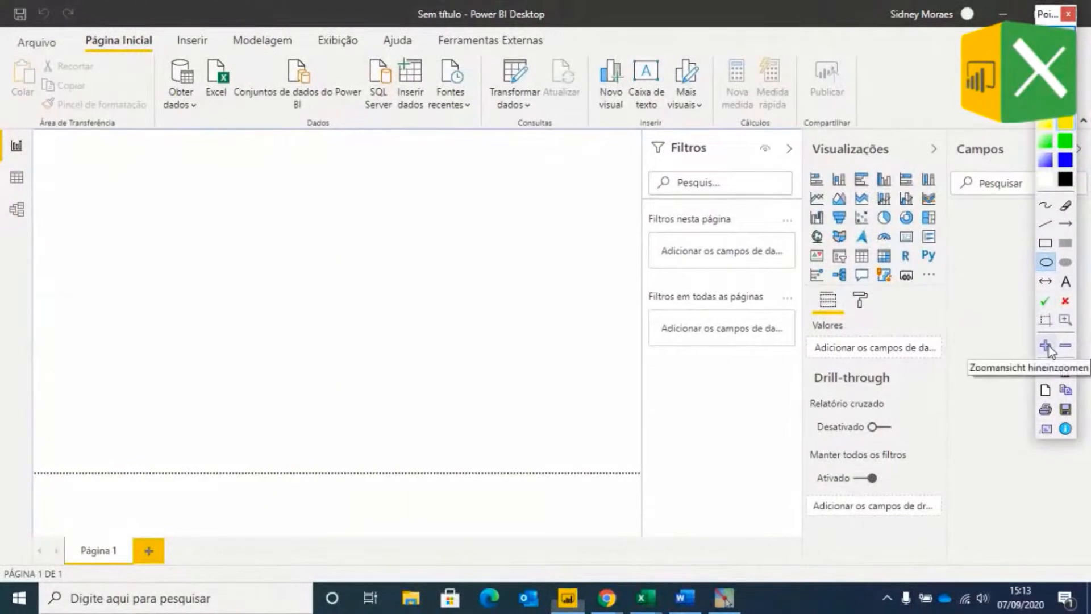
pyautogui.click(1046, 346)
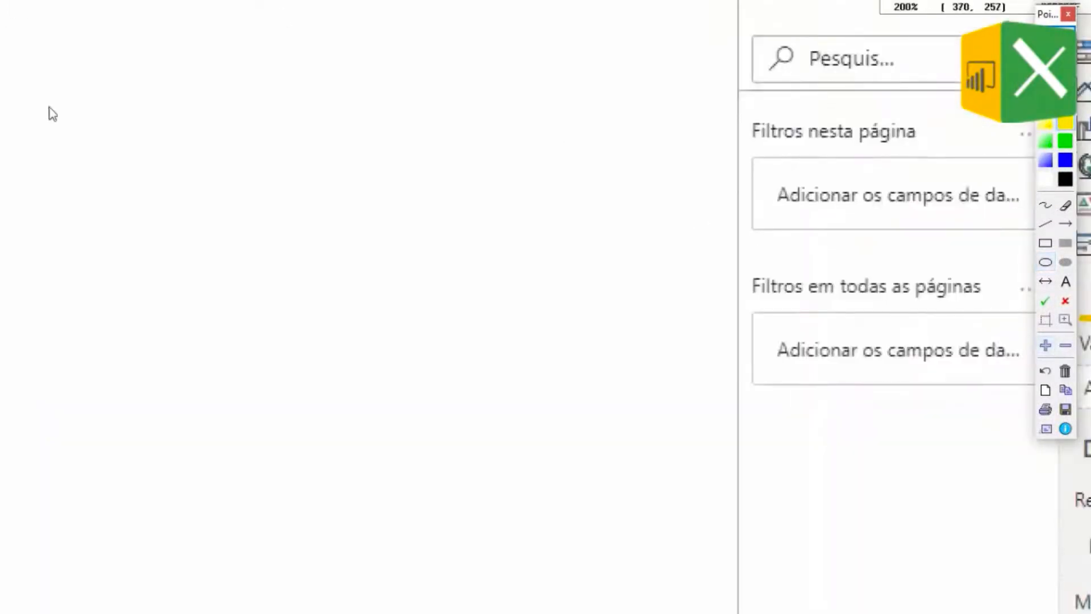
pyautogui.moveTo(49, 109); pyautogui.dragTo(513, 410)
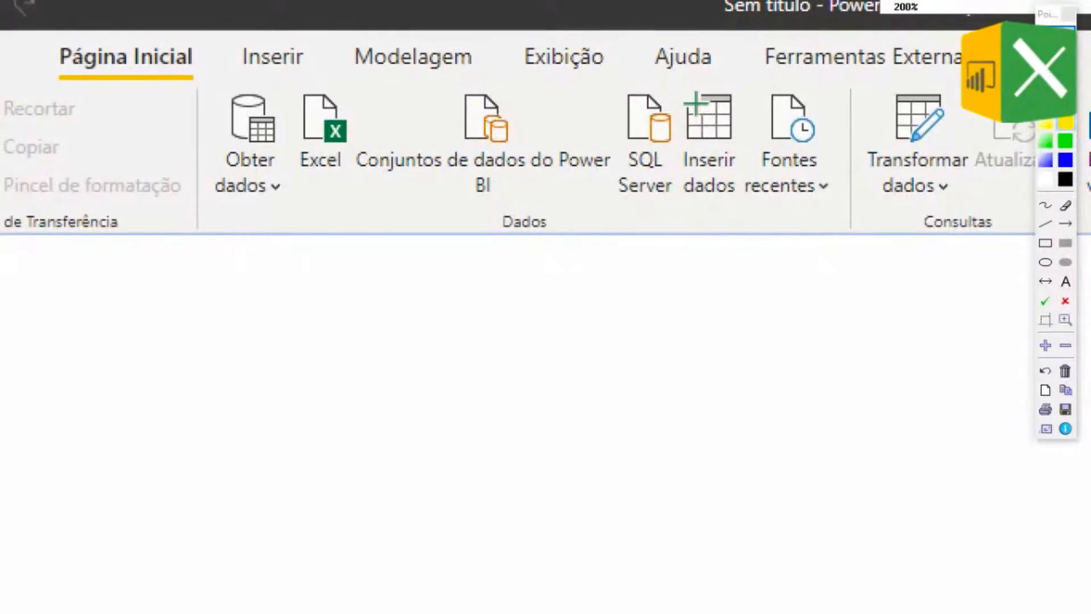
pyautogui.click(1055, 39)
# - Import Planilha1 from the Excel workbook POPULAÇÃO in the Downloads folder and open it for transformation in Power Query
pyautogui.click(186, 106)
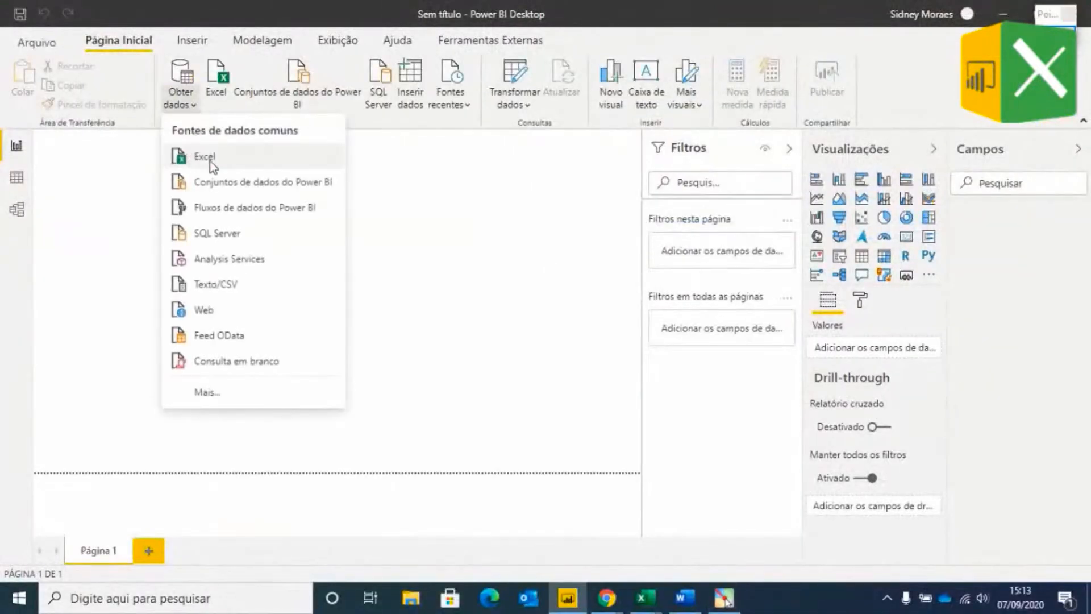
pyautogui.click(210, 160)
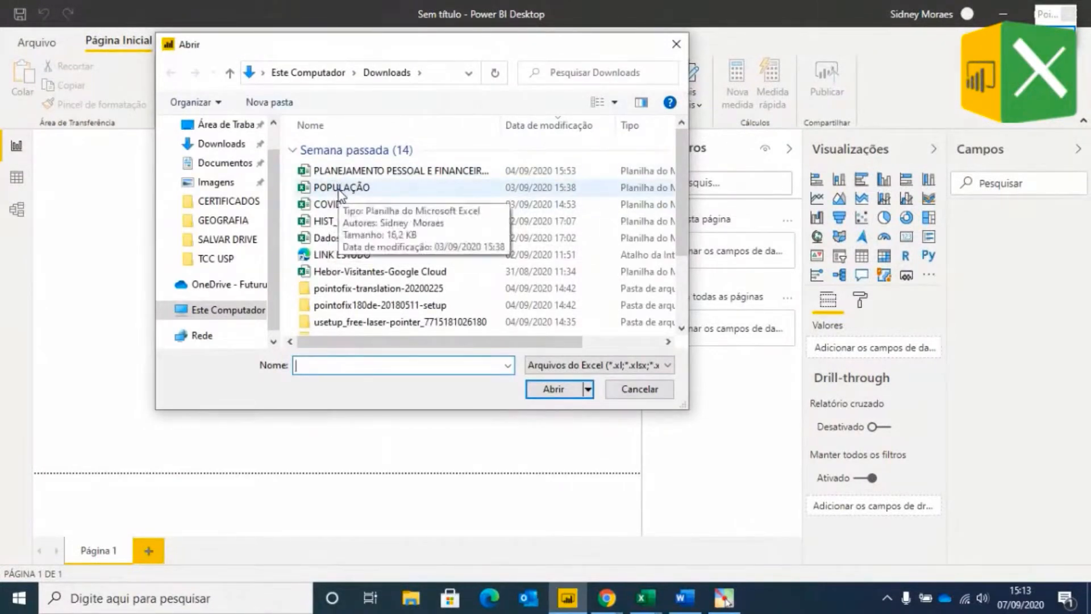
pyautogui.doubleClick(339, 190)
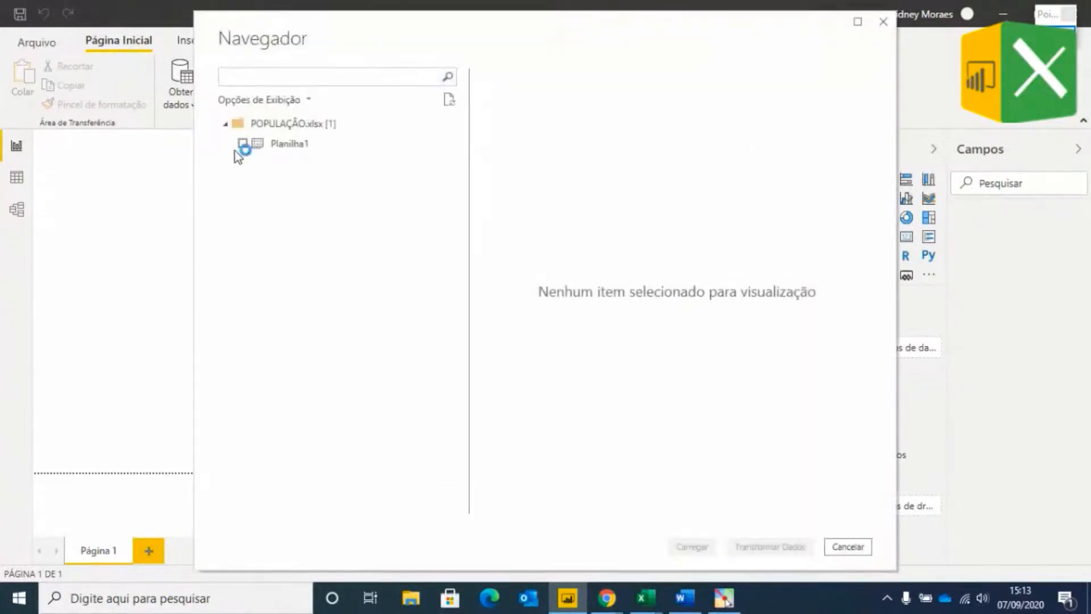
pyautogui.click(243, 144)
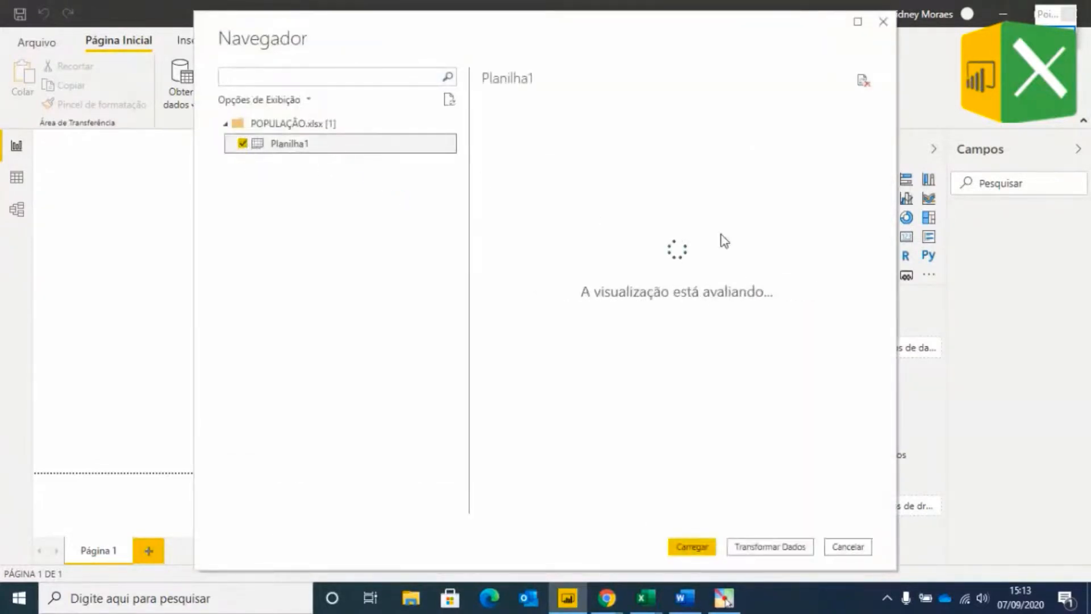
pyautogui.click(773, 546)
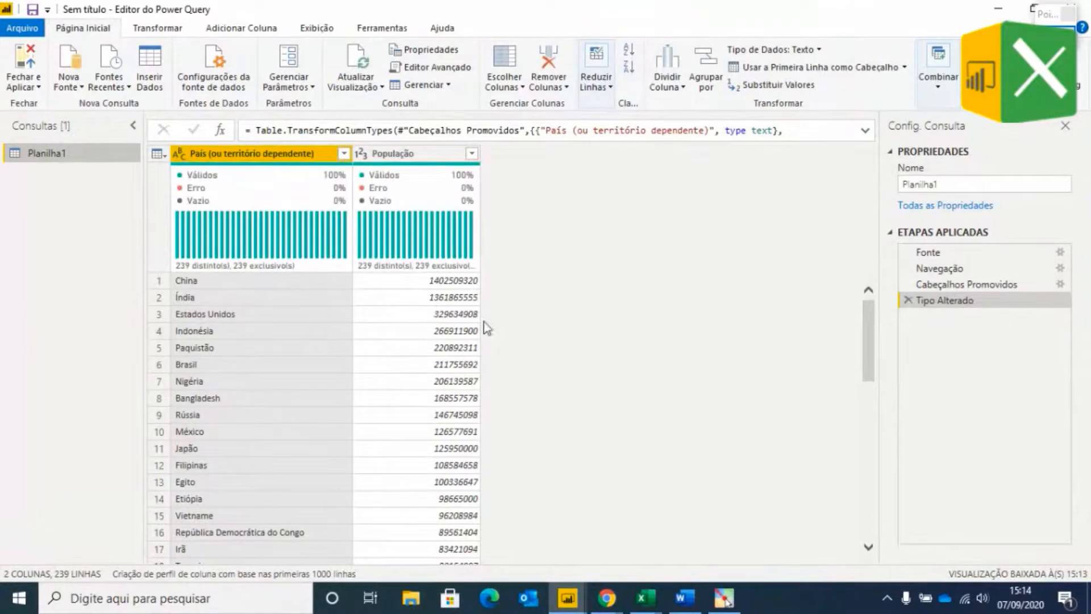
# - Rename the query Planilha1 as FT_POPULACAO
pyautogui.doubleClick(90, 154)
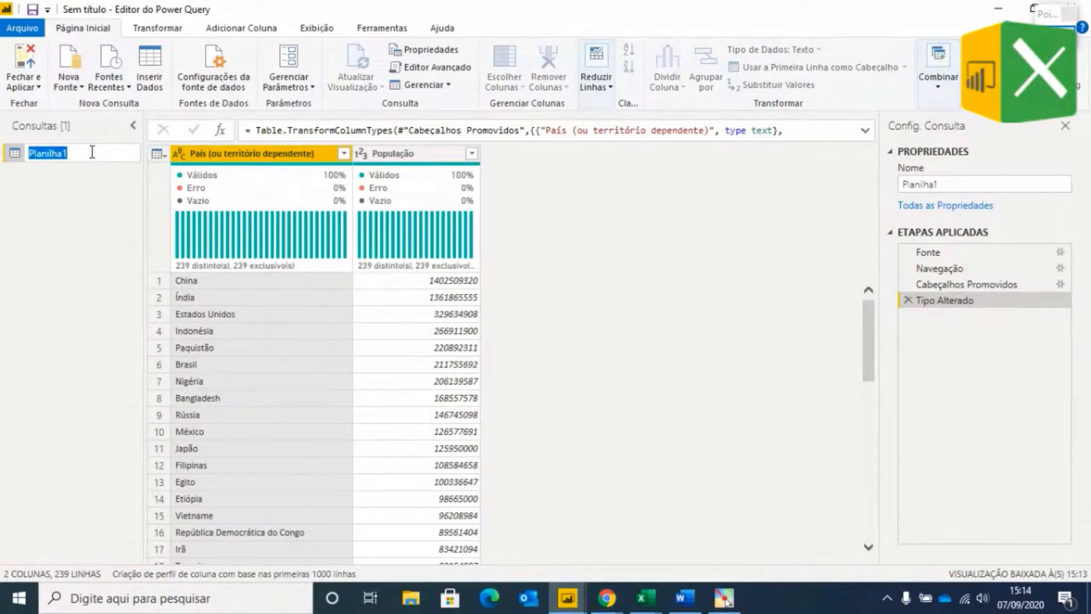
pyautogui.write('f')
pyautogui.write('FT_POP')
pyautogui.write('ULACAO')
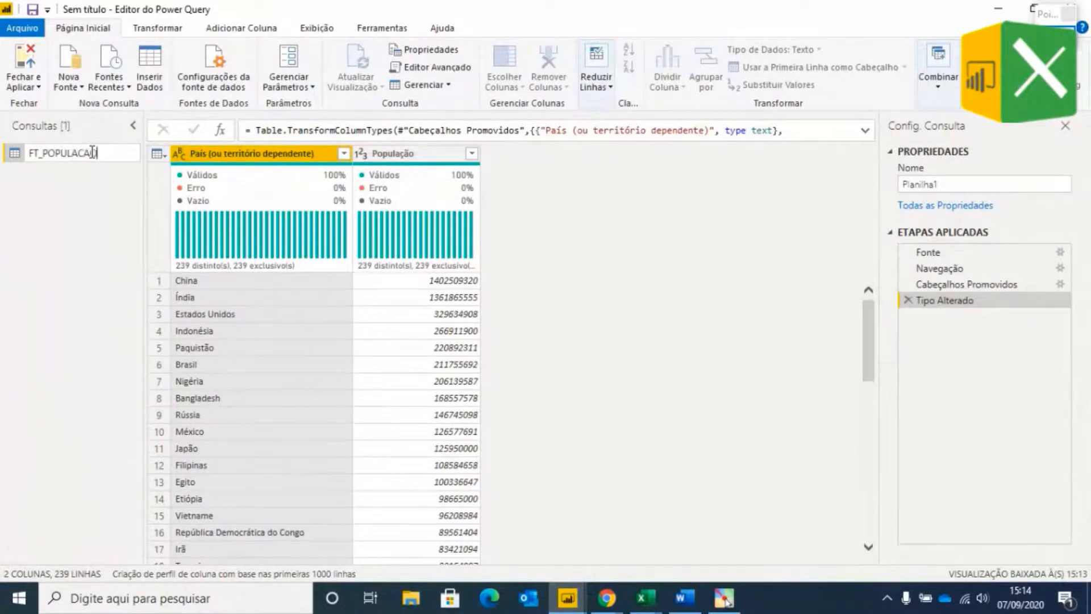
pyautogui.press('Return')
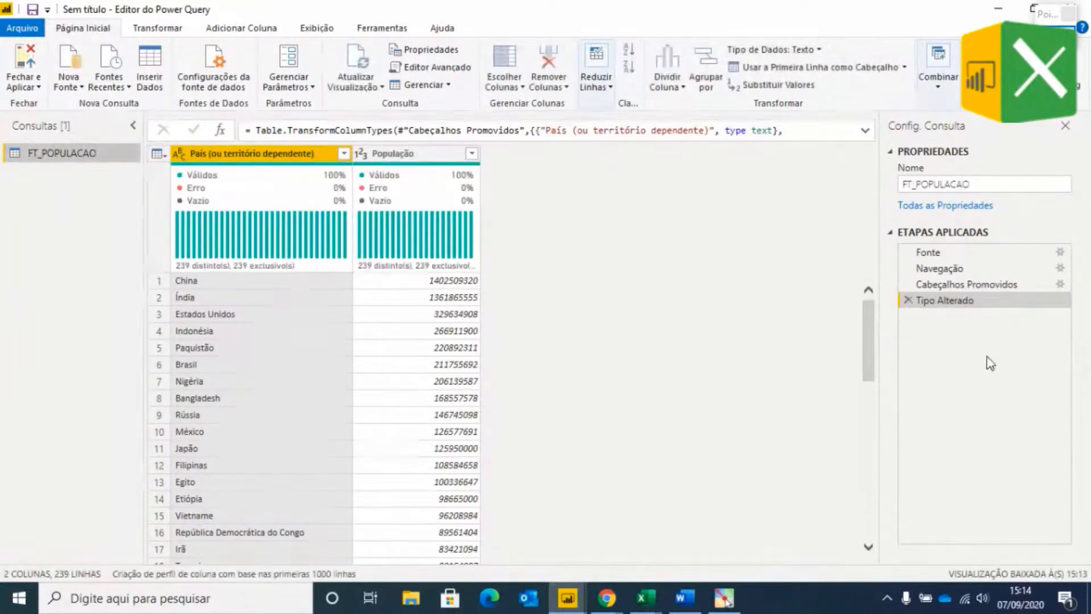
# - Remove the Tipo Alterado and Cabeçalhos Promovidos applied steps from the FT_POPULACAO query
pyautogui.click(907, 301)
pyautogui.click(908, 284)
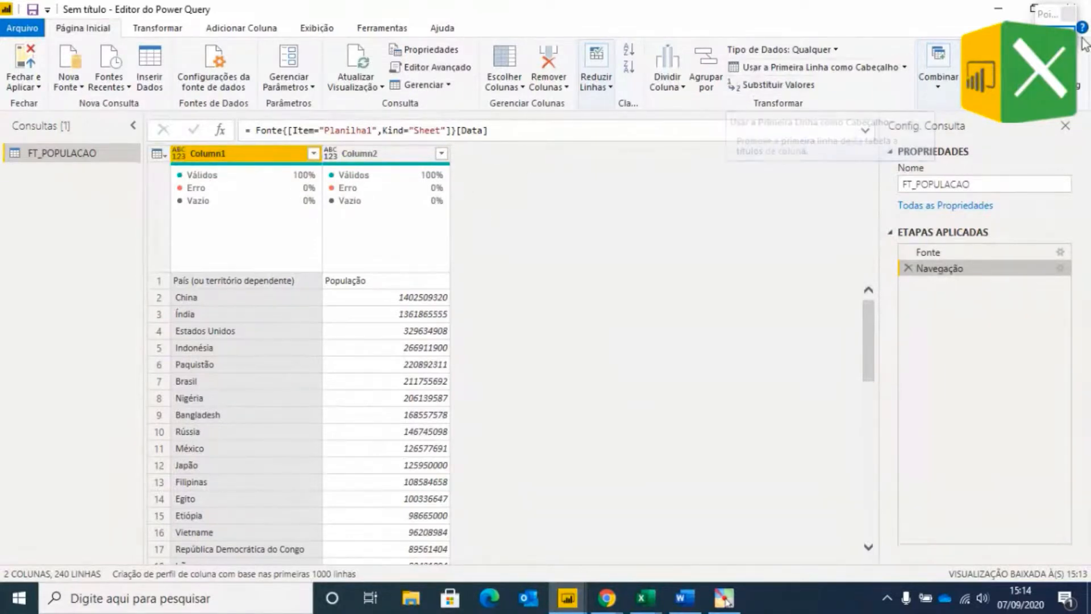
# - Circle the "Usar a Primeira Linha como Cabeçalho" command in yellow with the annotation tool, and erase the markup
pyautogui.click(1055, 35)
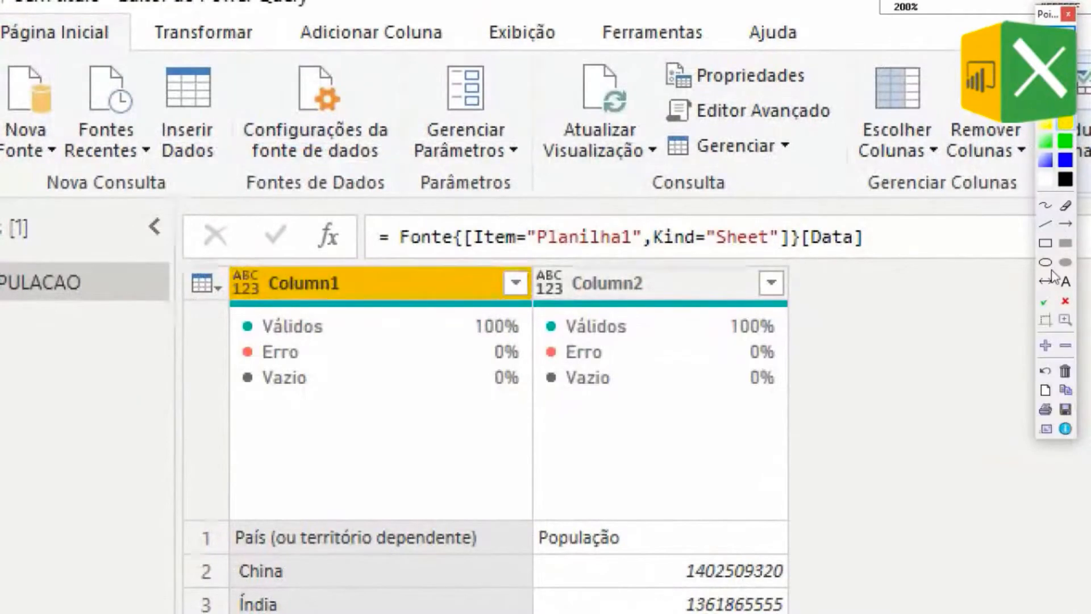
pyautogui.click(1045, 261)
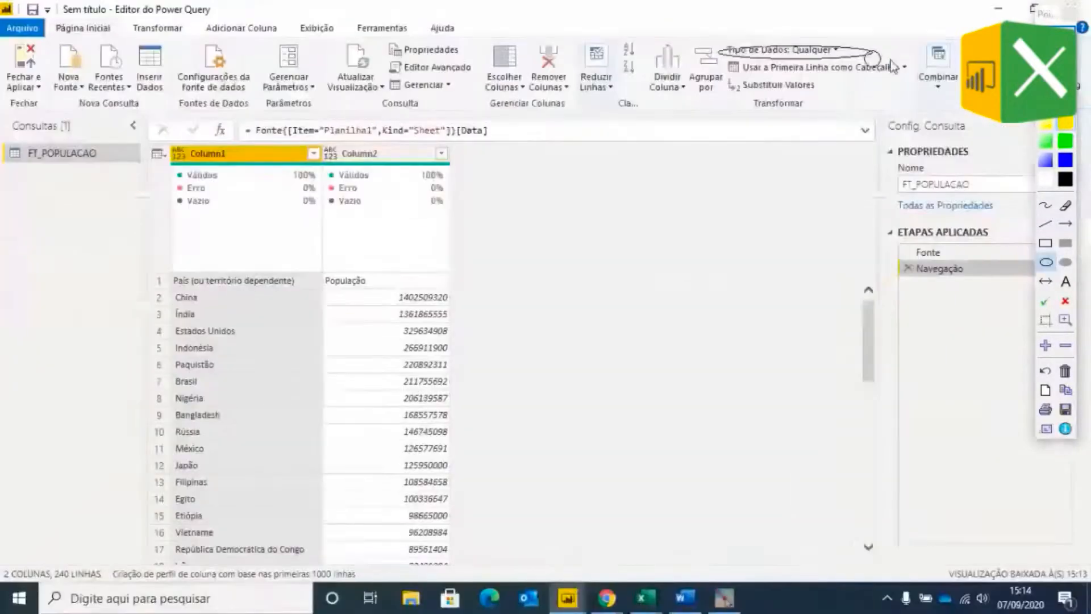
pyautogui.moveTo(714, 42); pyautogui.dragTo(912, 102)
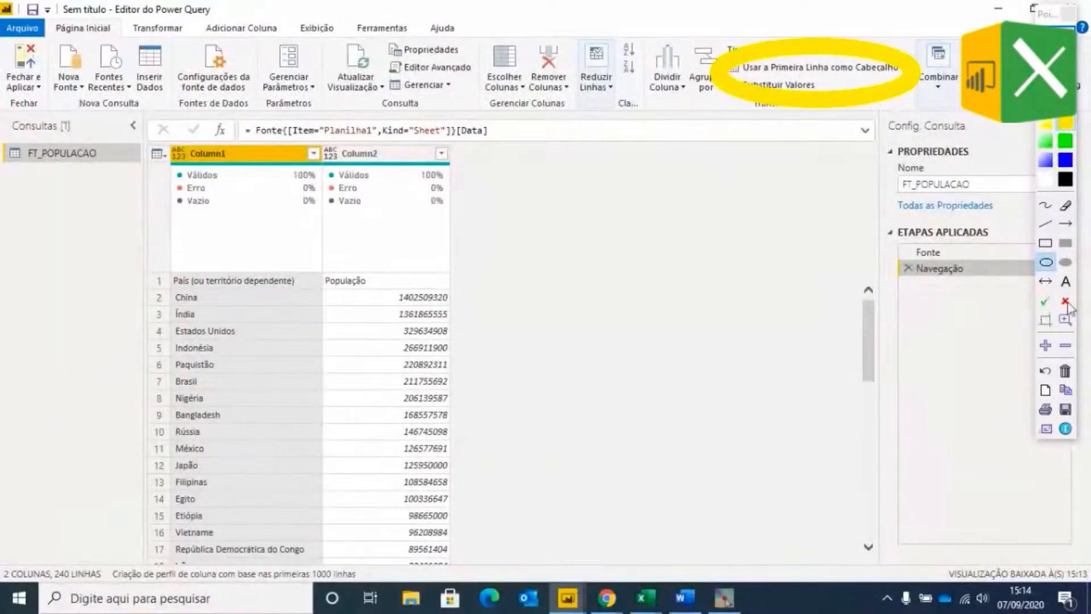
pyautogui.click(1065, 371)
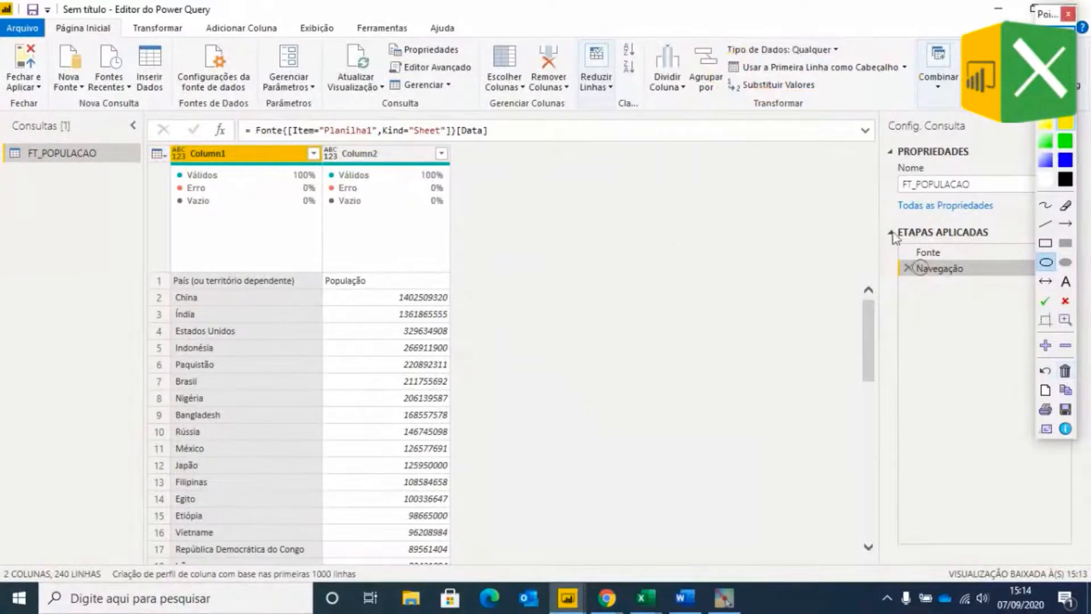
pyautogui.click(1055, 35)
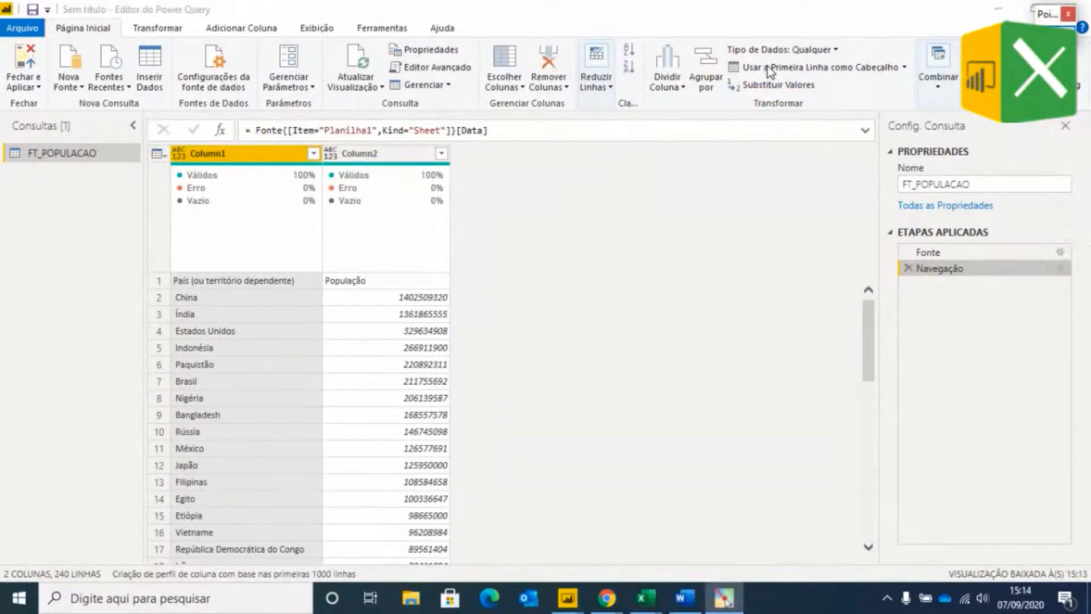
# - Promote the first row of FT_POPULACAO to column headers
pyautogui.click(769, 66)
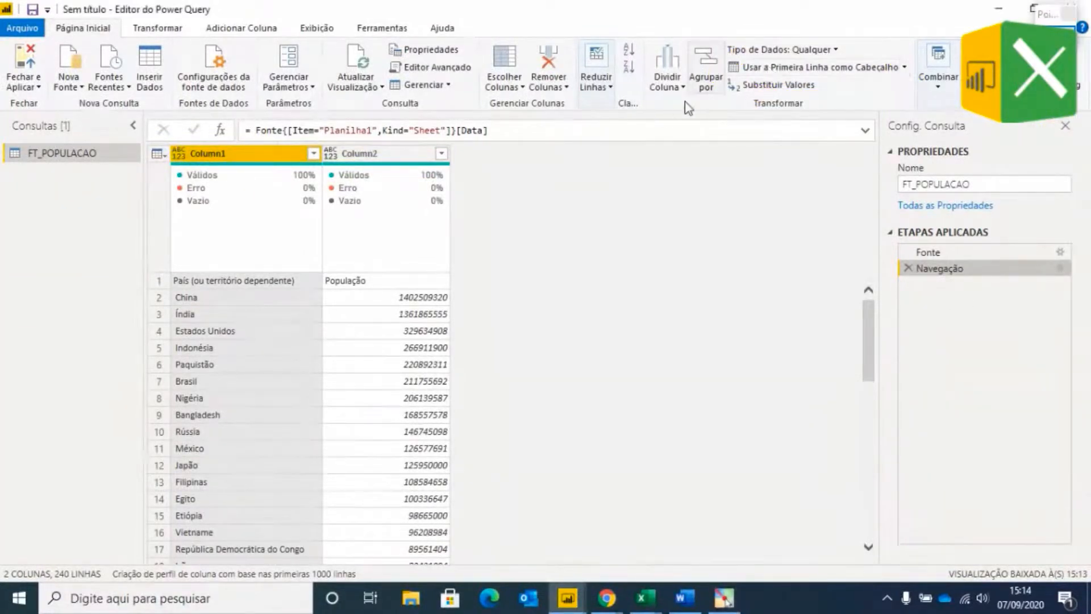
pyautogui.click(758, 71)
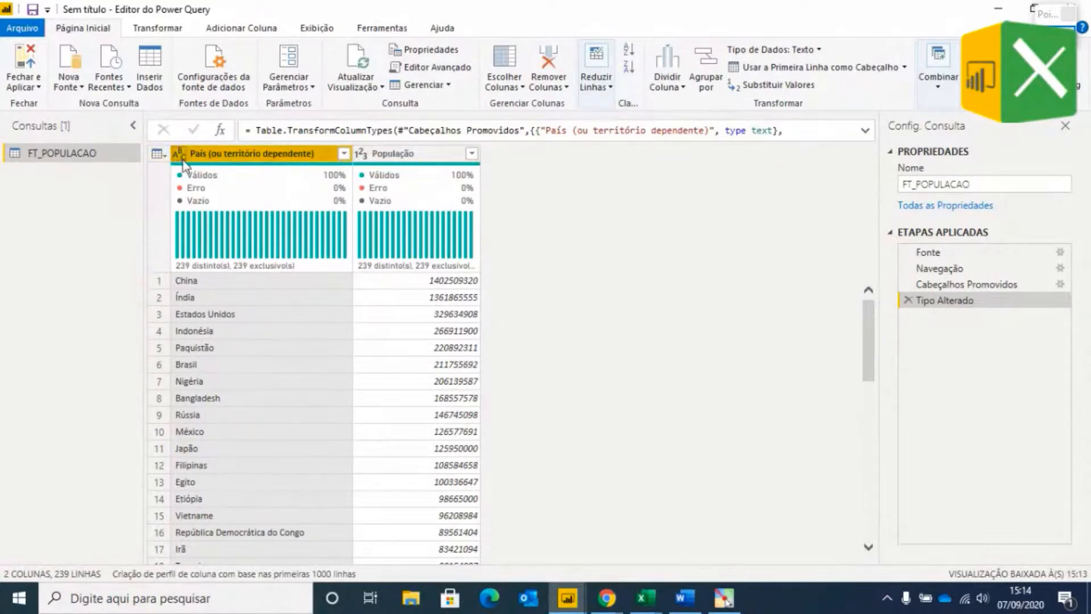
# - Set the População column's data type to Número Decimal, replacing the existing type conversion
pyautogui.click(364, 155)
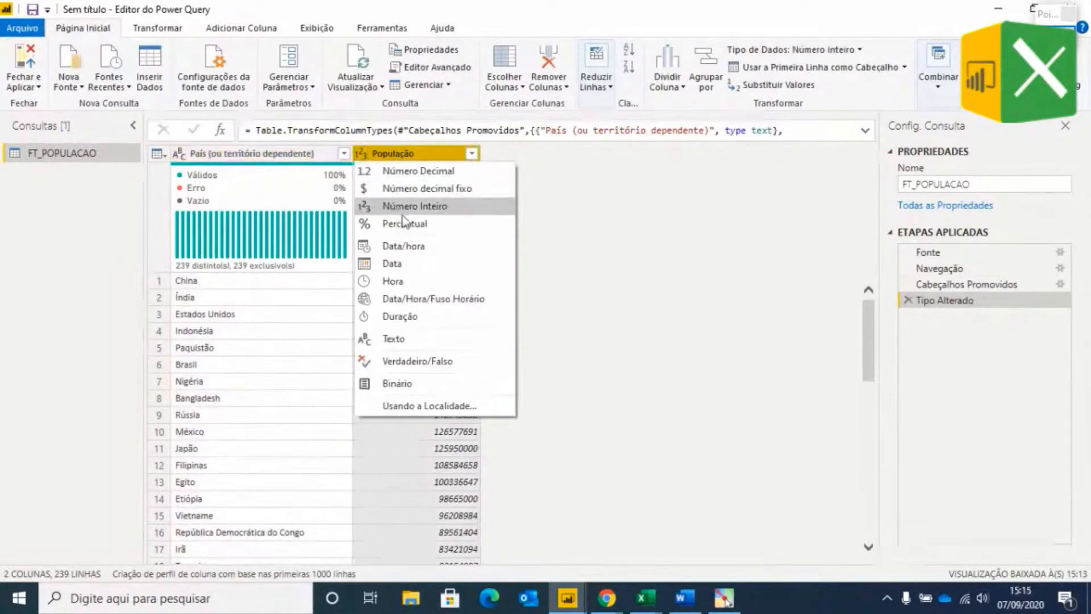
pyautogui.click(393, 187)
pyautogui.click(524, 340)
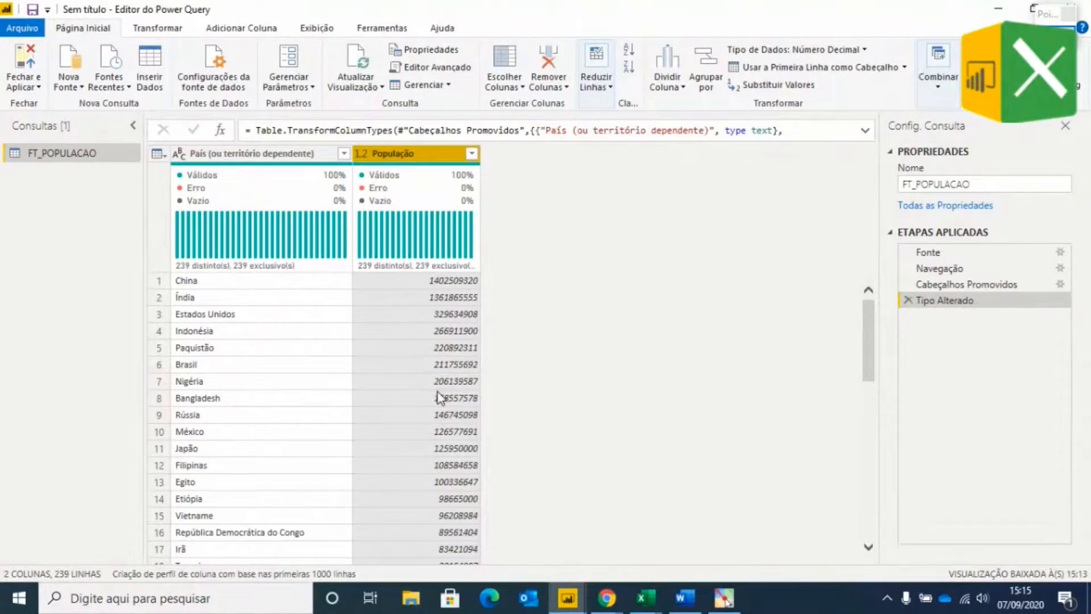
# - Trim the text of the "País (ou território dependente)" column with the Cortar transformation
pyautogui.keyDown('ctrl'); pyautogui.click(255, 159); pyautogui.keyUp('ctrl')
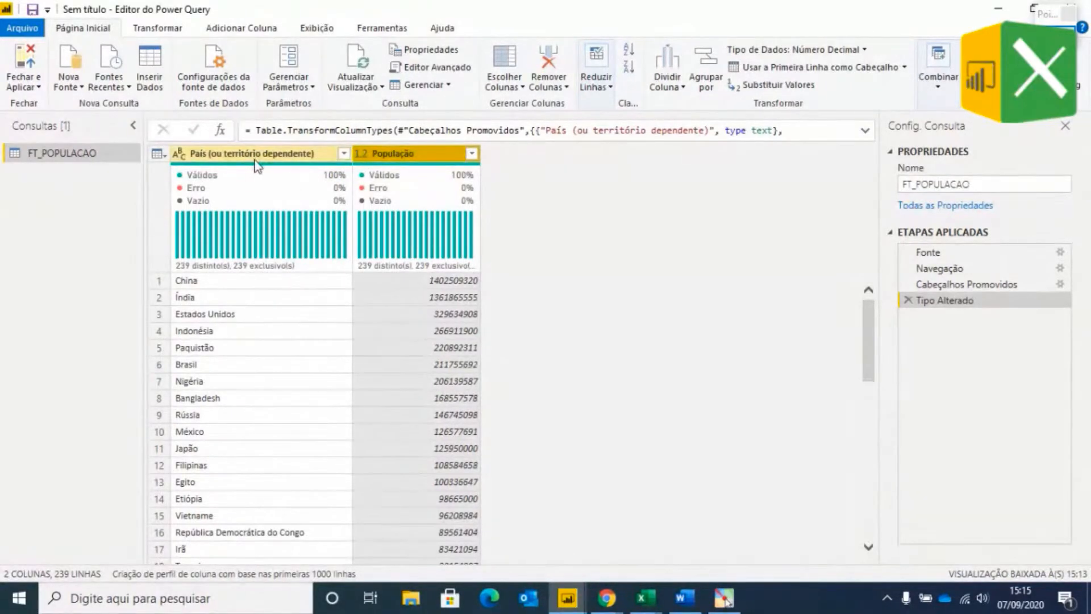
pyautogui.keyDown('ctrl'); pyautogui.click(256, 161); pyautogui.keyUp('ctrl')
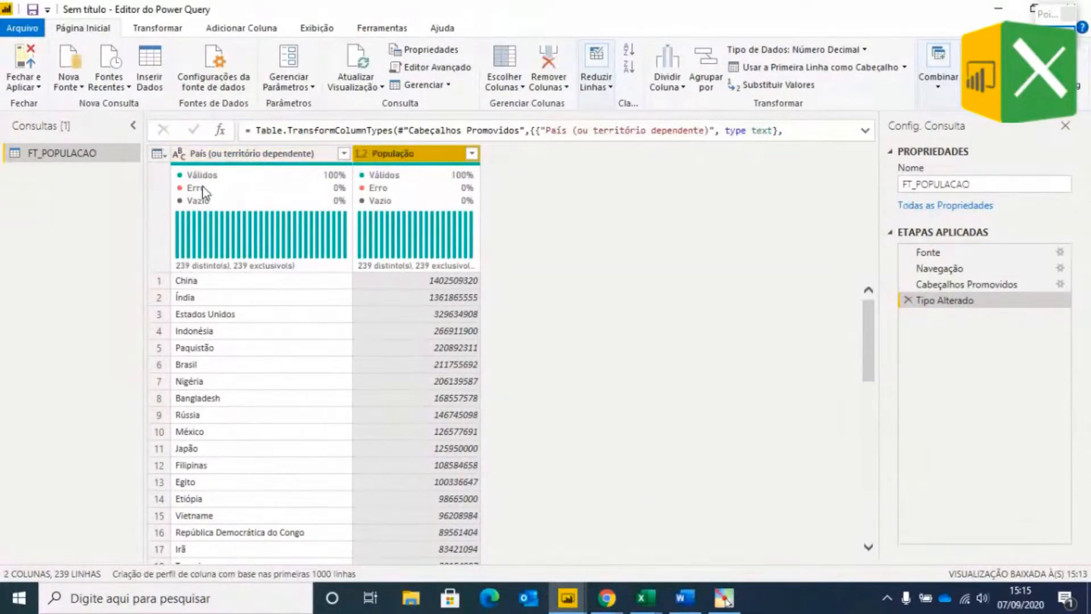
pyautogui.keyDown('ctrl'); pyautogui.click(206, 158); pyautogui.keyUp('ctrl')
pyautogui.rightClick(205, 155)
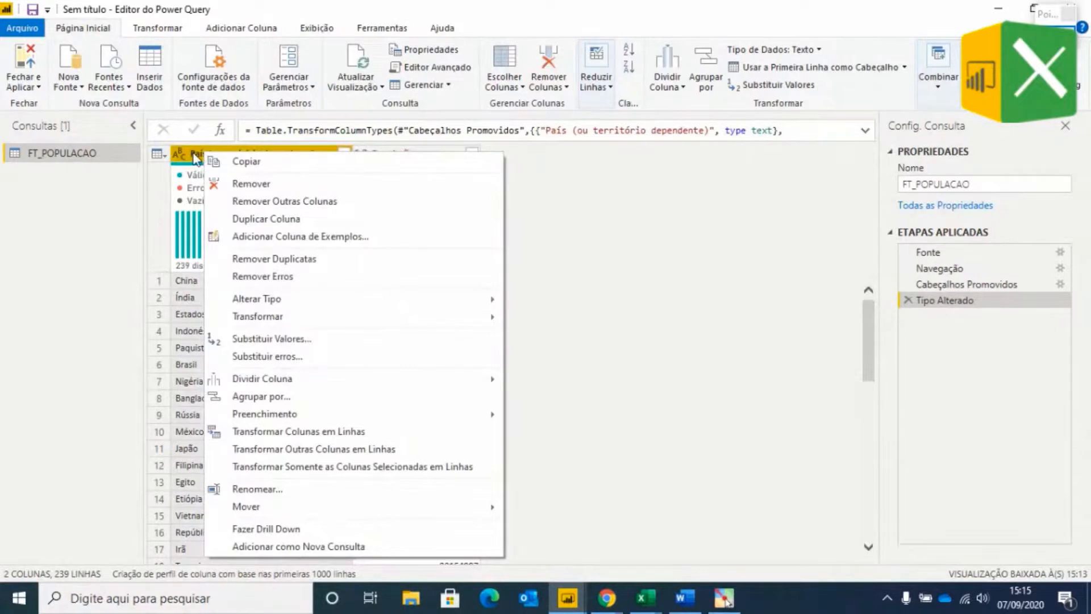
pyautogui.moveTo(353, 316)
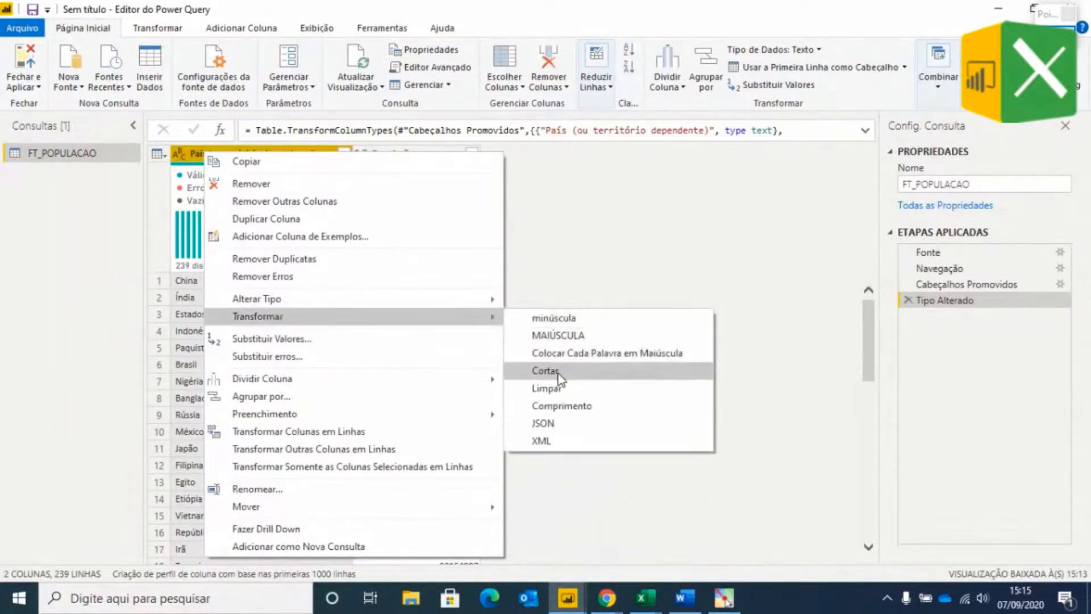
pyautogui.click(553, 373)
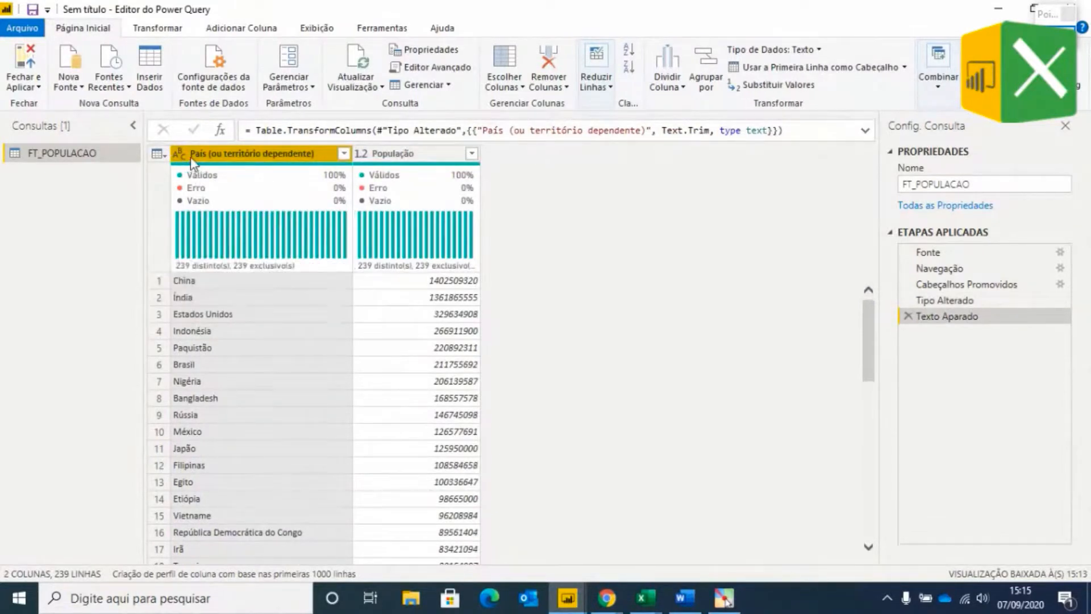
# - Clean the text of the "País (ou território dependente)" column with the Limpar transformation
pyautogui.rightClick(193, 163)
pyautogui.moveTo(278, 322)
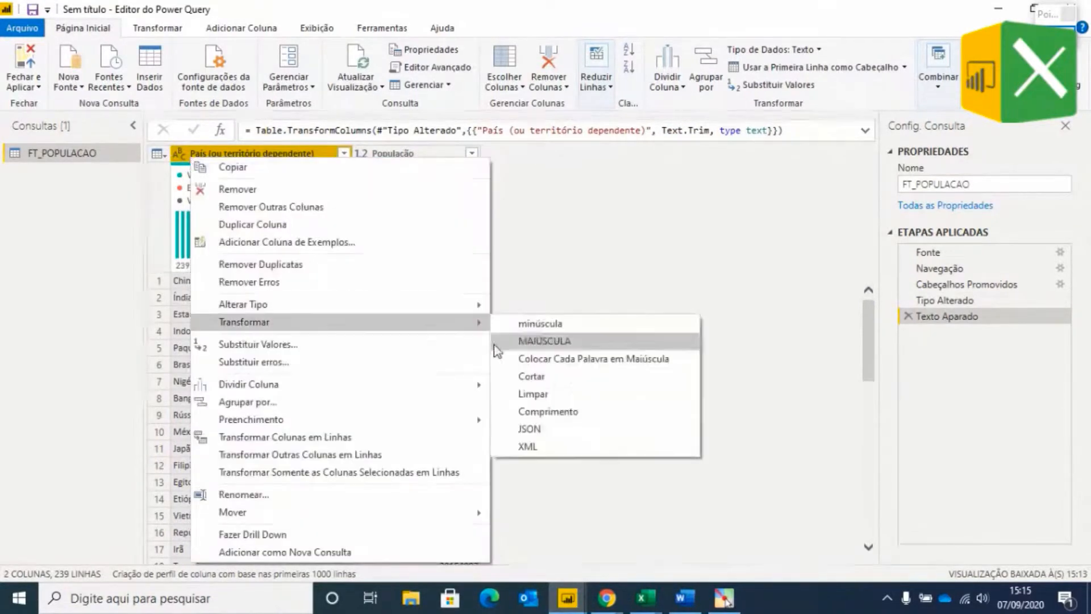
pyautogui.click(530, 394)
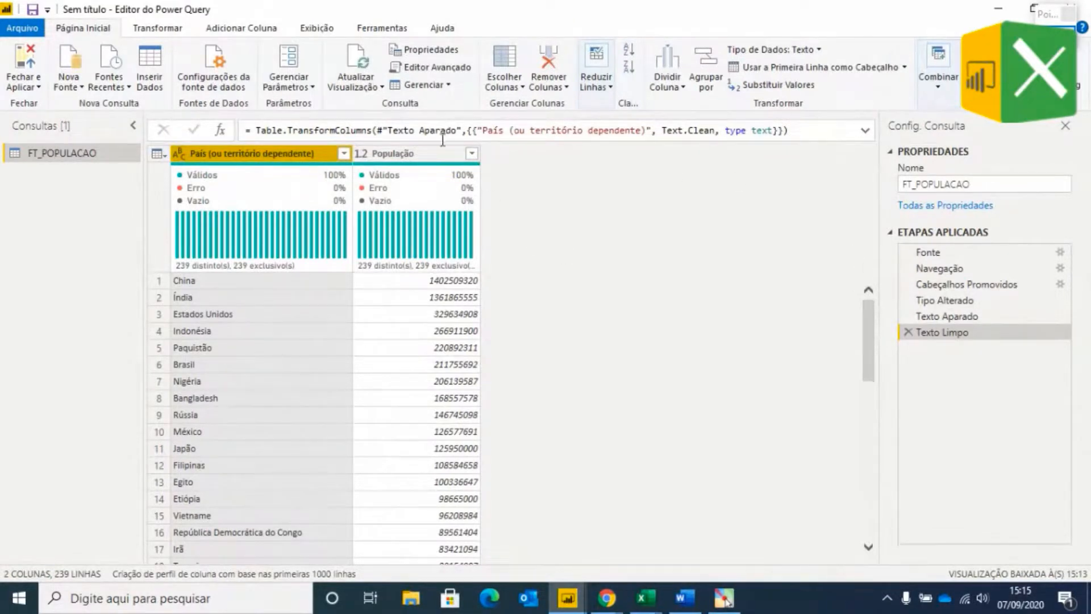
pyautogui.click(1055, 41)
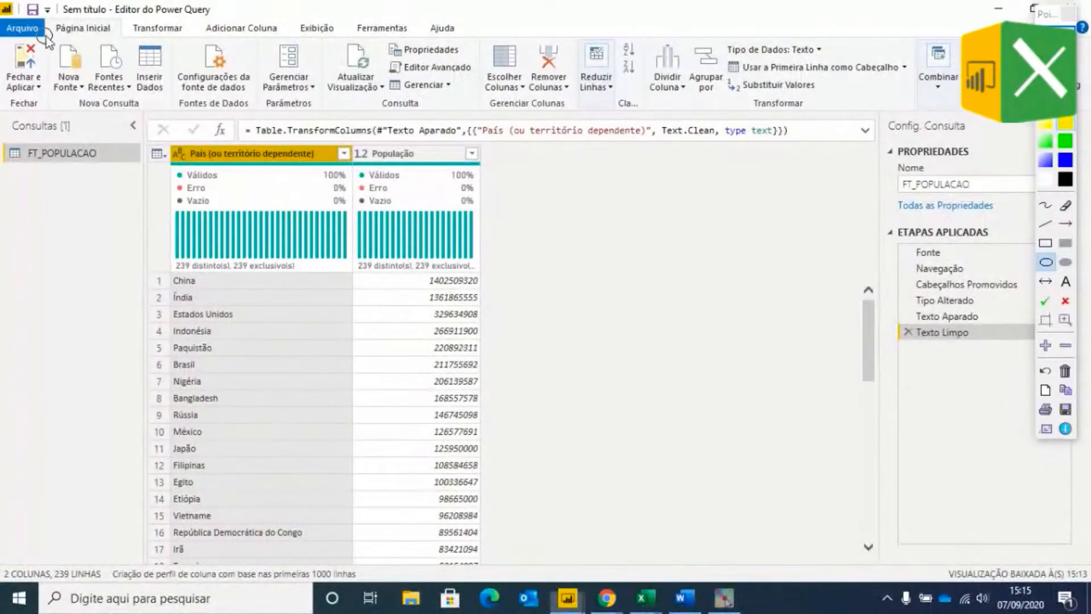
pyautogui.moveTo(44, 36); pyautogui.dragTo(113, 102)
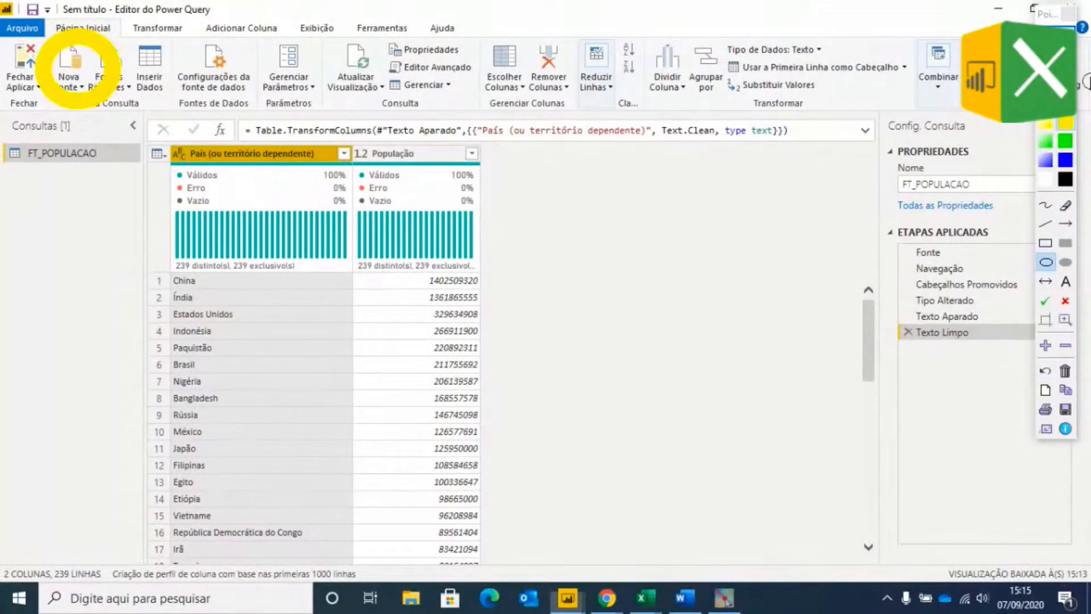
pyautogui.click(1055, 41)
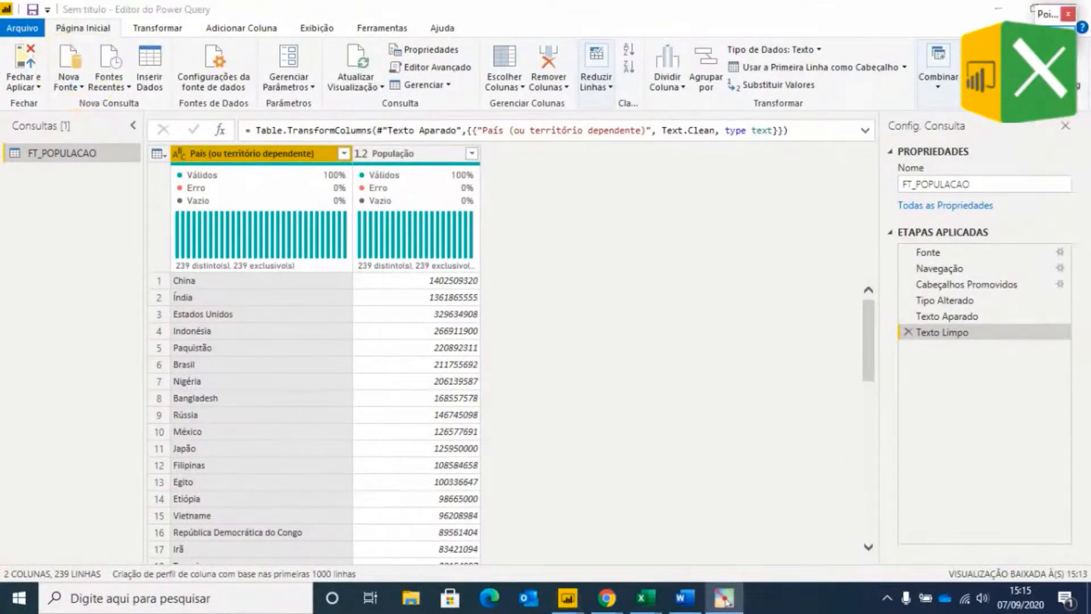
# - Import the Planilha8 sheet from the COVID.xlsx workbook as a new Excel source
pyautogui.click(79, 86)
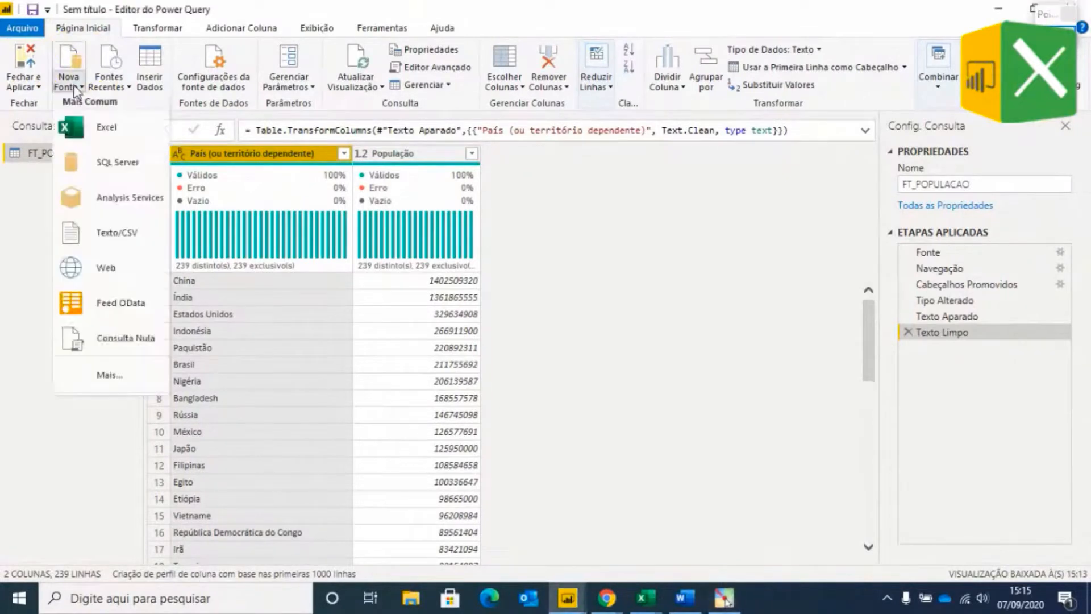
pyautogui.click(98, 139)
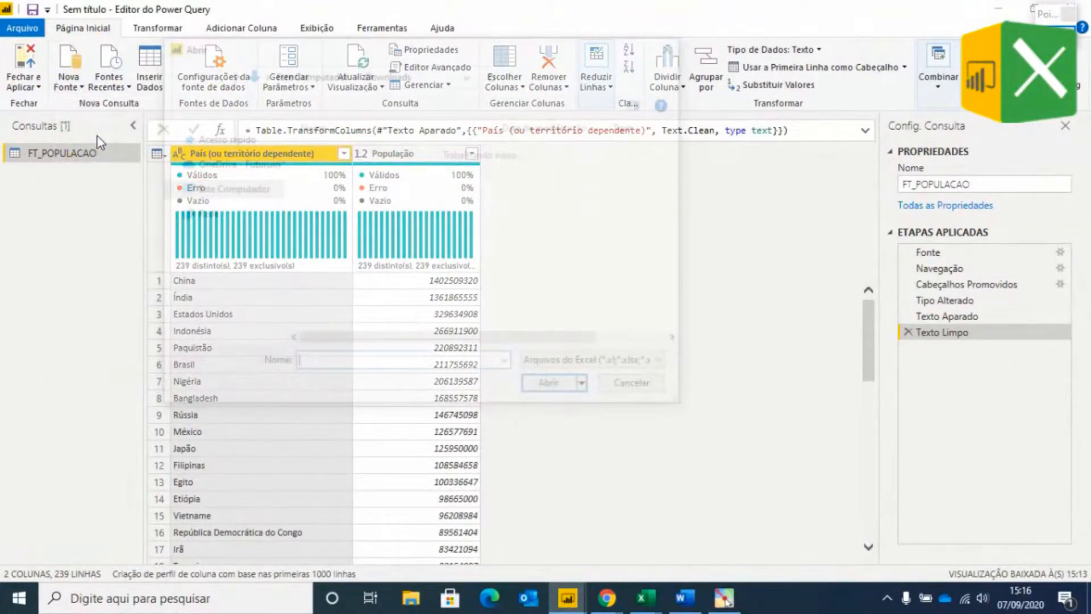
pyautogui.press('Escape')
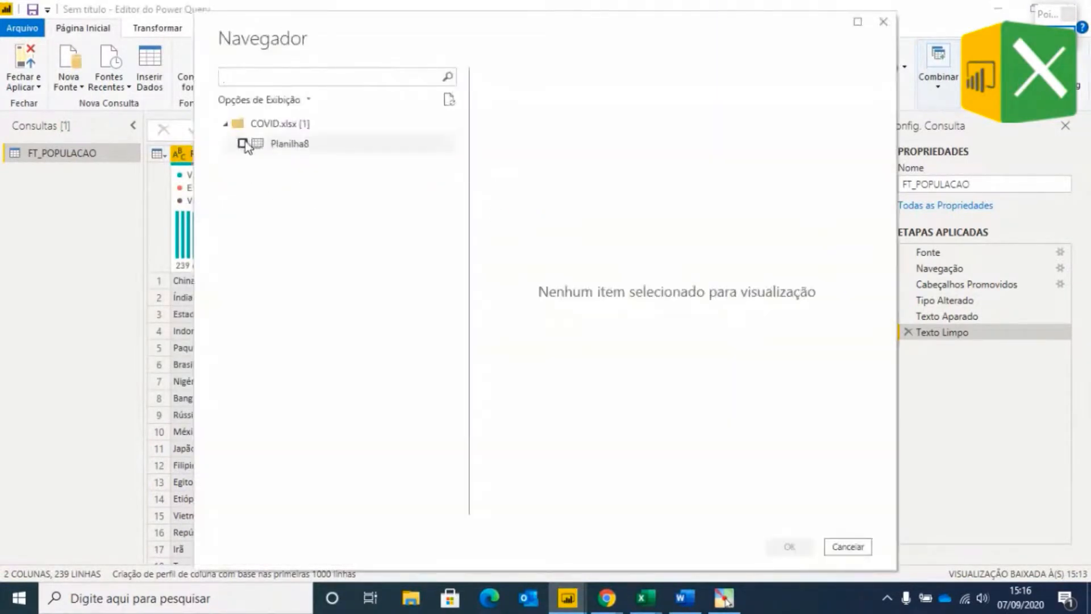
pyautogui.click(243, 142)
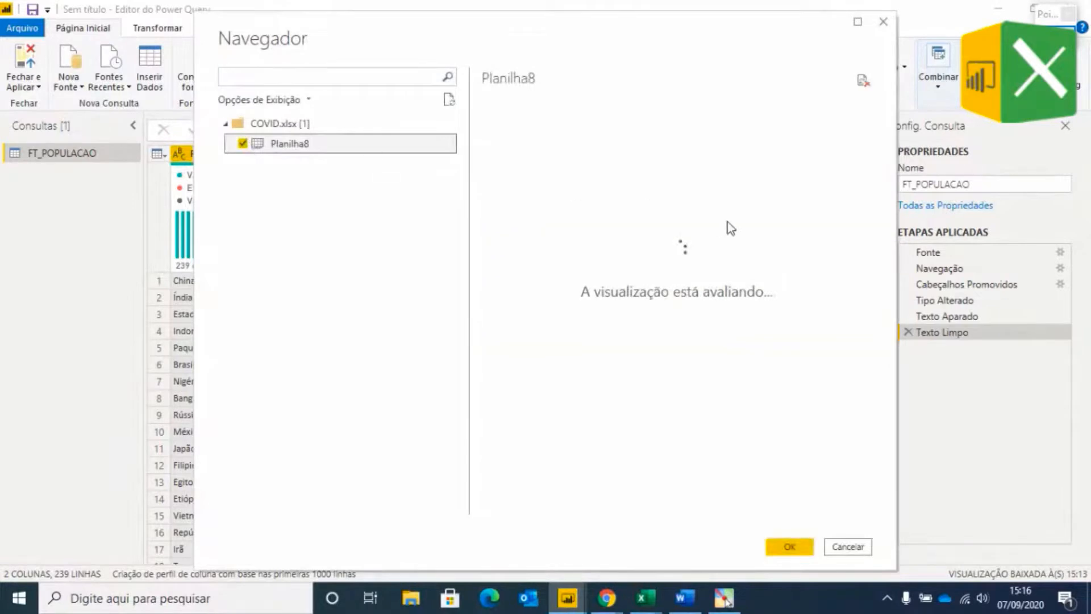
pyautogui.click(789, 546)
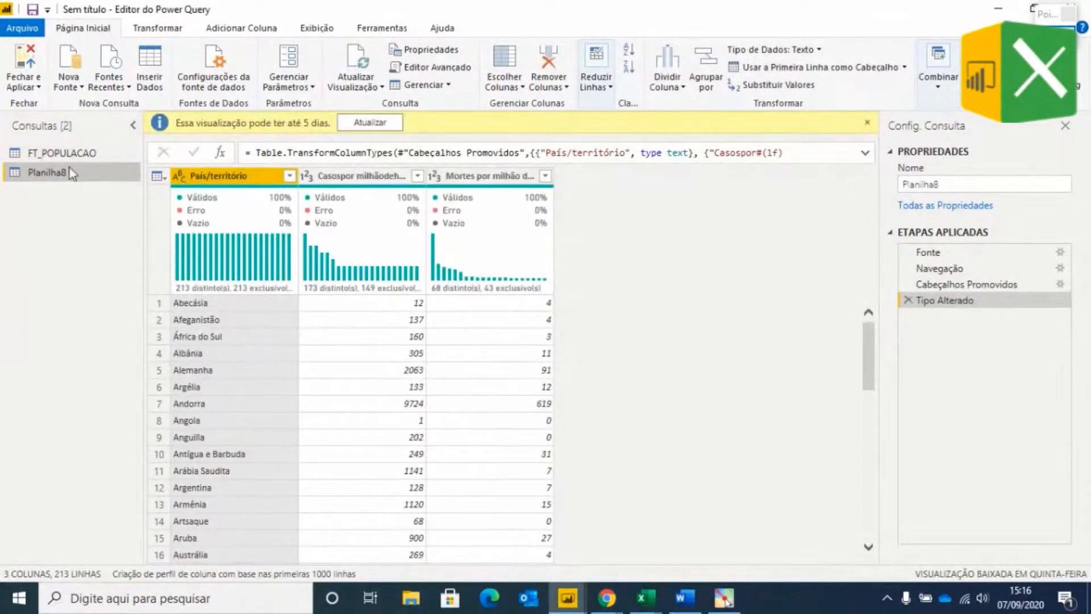
# - Rename the Planilha8 query as FT_COVID
pyautogui.doubleClick(79, 172)
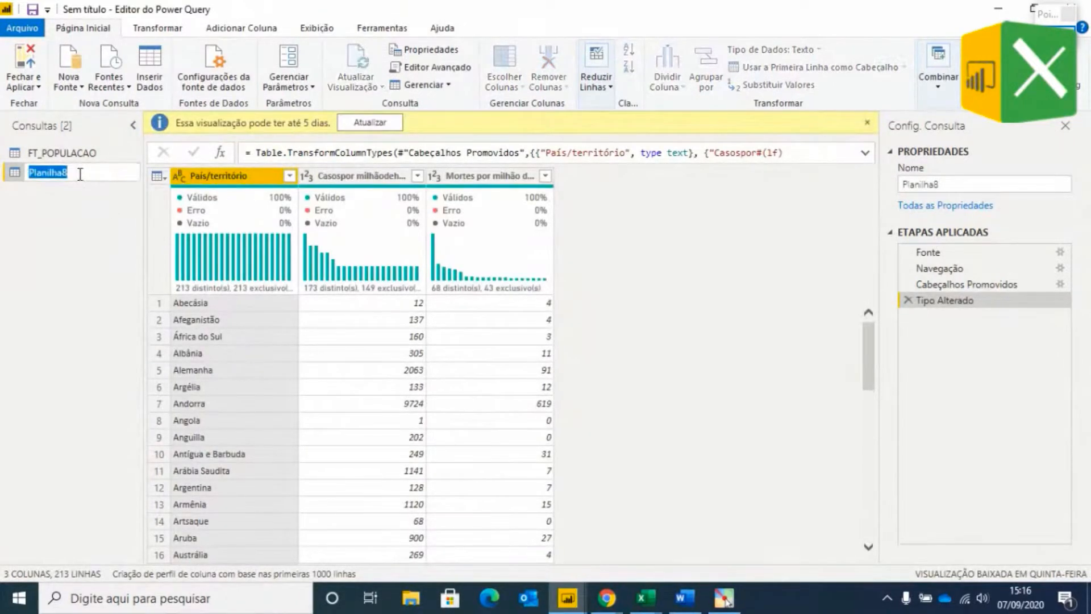
pyautogui.write('FT_COVID')
pyautogui.press('Return')
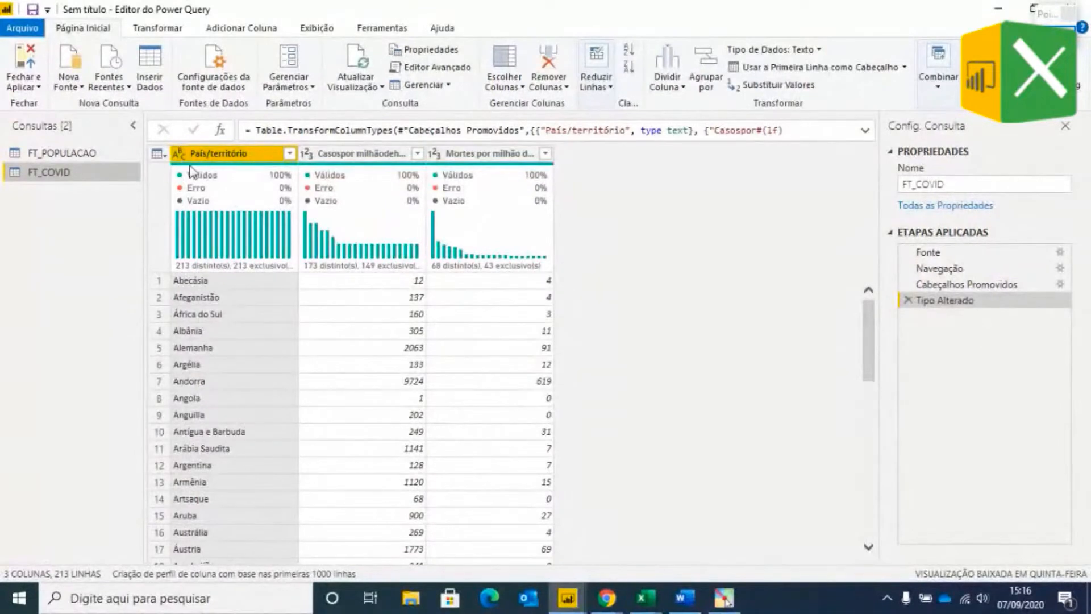
# - Apply the Cortar and Limpar text transformations to the "País/território" column of FT_COVID
pyautogui.rightClick(245, 160)
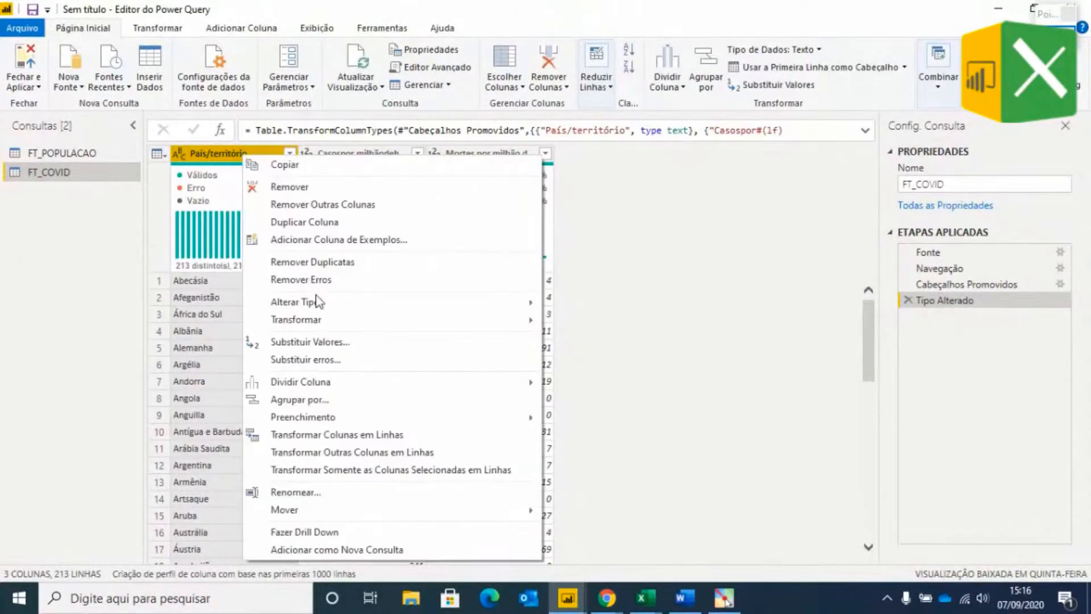
pyautogui.moveTo(330, 319)
pyautogui.click(585, 379)
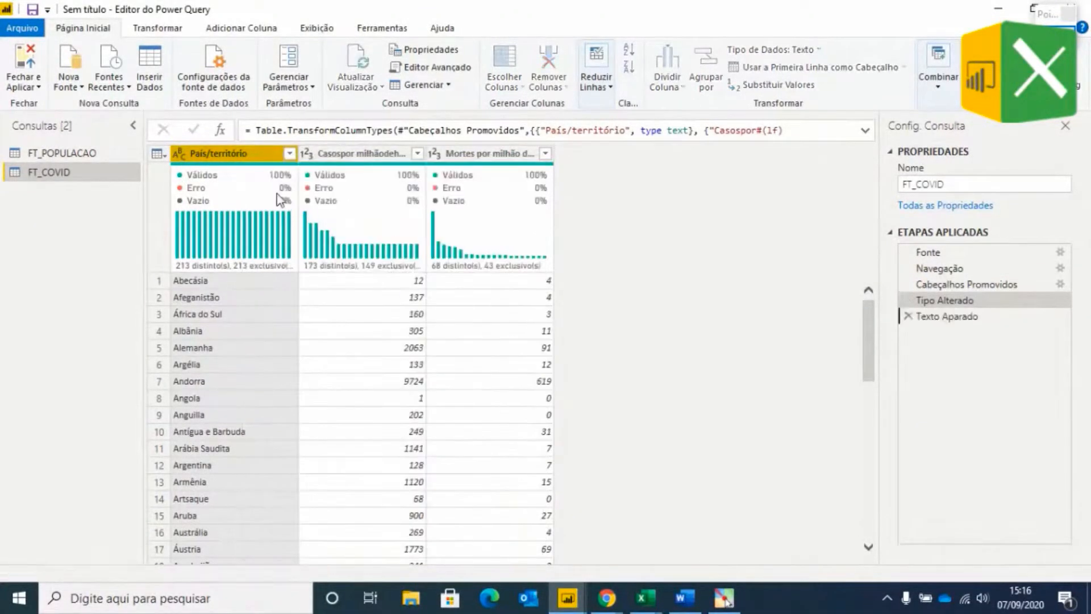
pyautogui.rightClick(216, 155)
pyautogui.moveTo(370, 324)
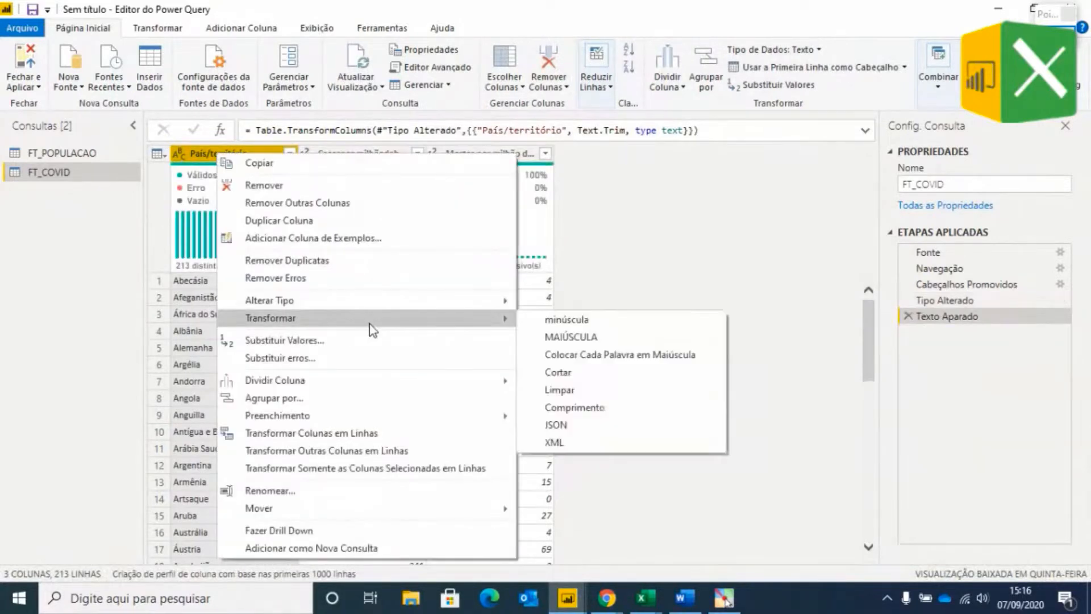
pyautogui.click(589, 392)
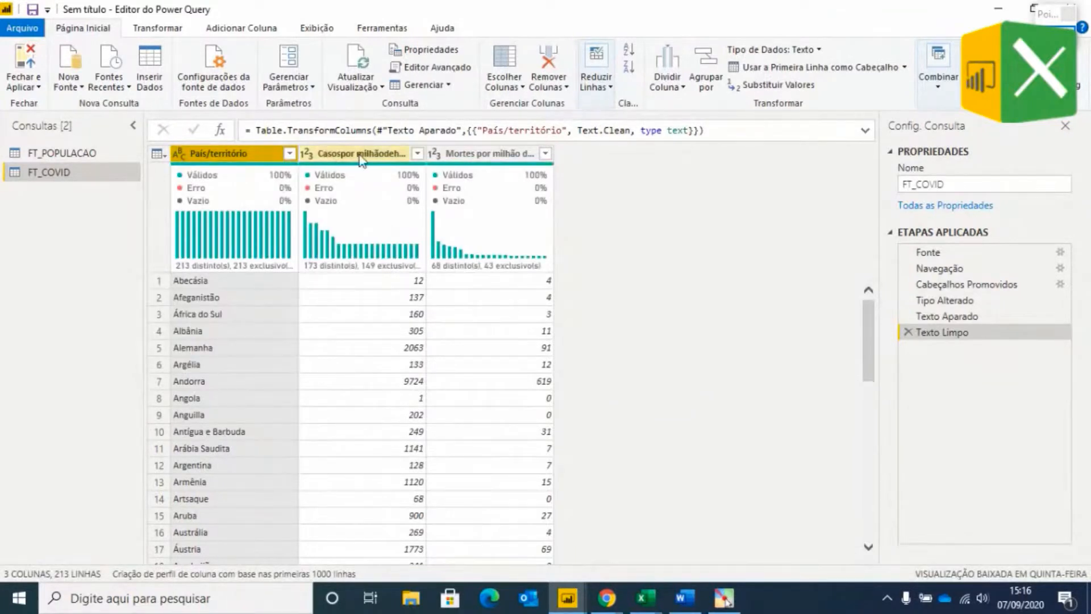
# - Set the data type of the cases-per-million and deaths-per-million columns in FT_COVID to Número Decimal
pyautogui.click(307, 154)
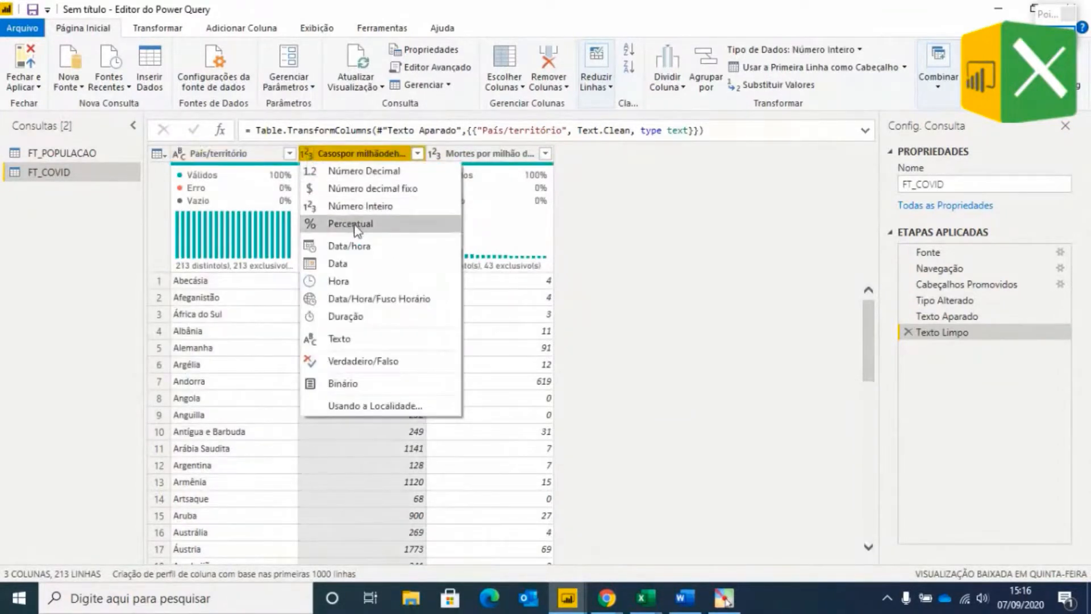
pyautogui.click(322, 172)
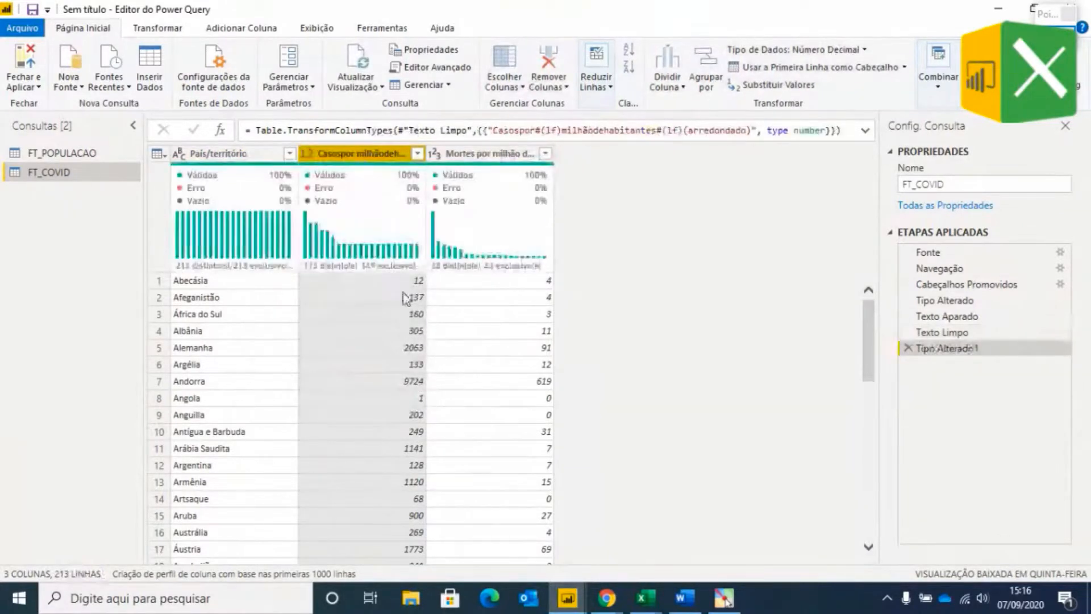
pyautogui.click(433, 154)
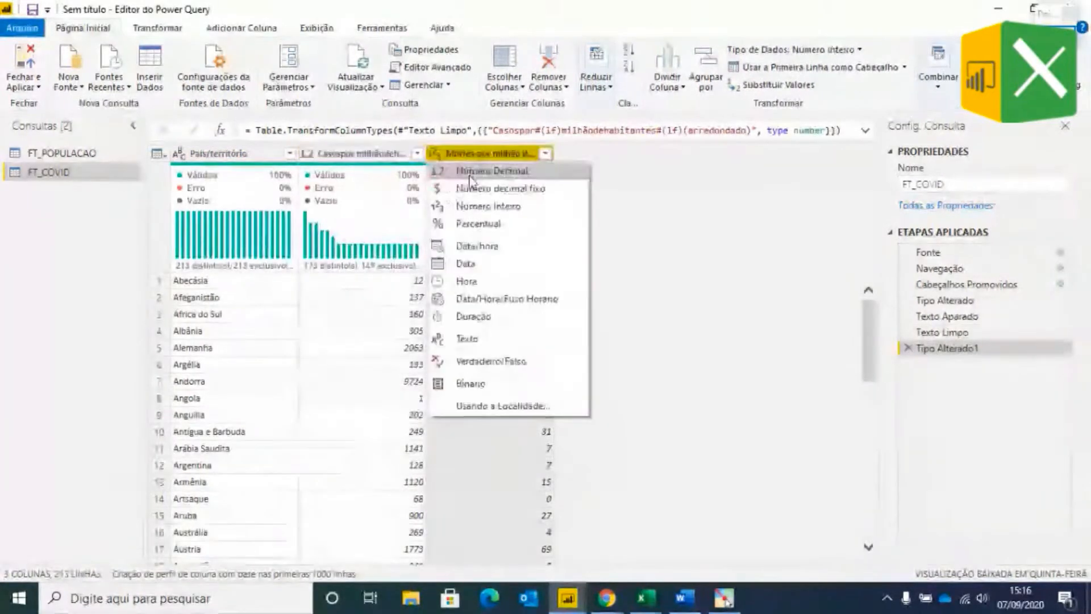
pyautogui.click(449, 171)
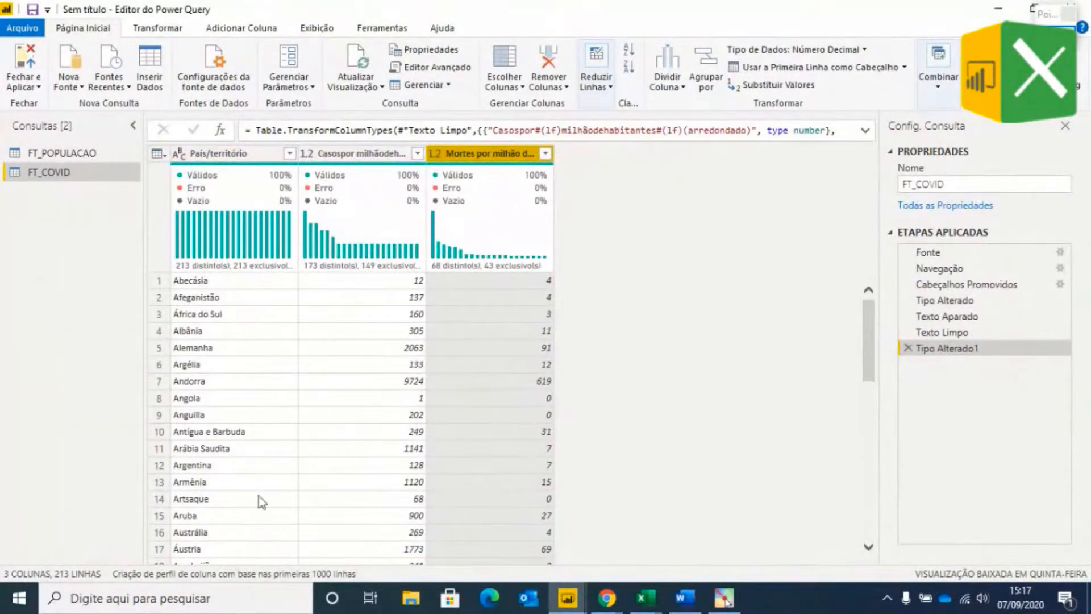
# - Open the FT_POPULACAO query and check the distinct-value profile and available operations of its "País (ou território dependente)" column
pyautogui.click(43, 156)
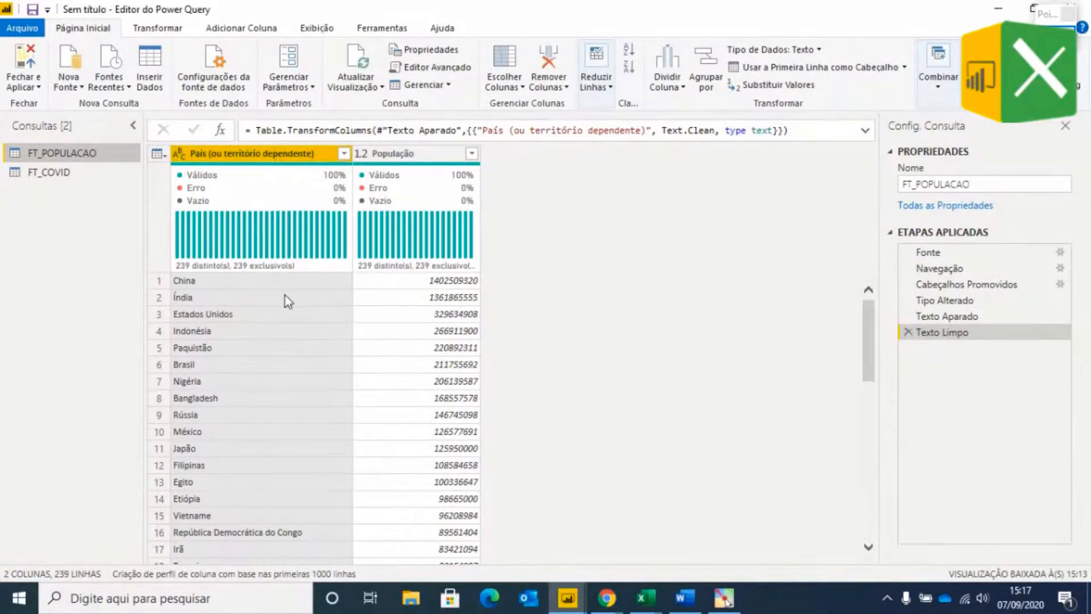
pyautogui.moveTo(281, 273)
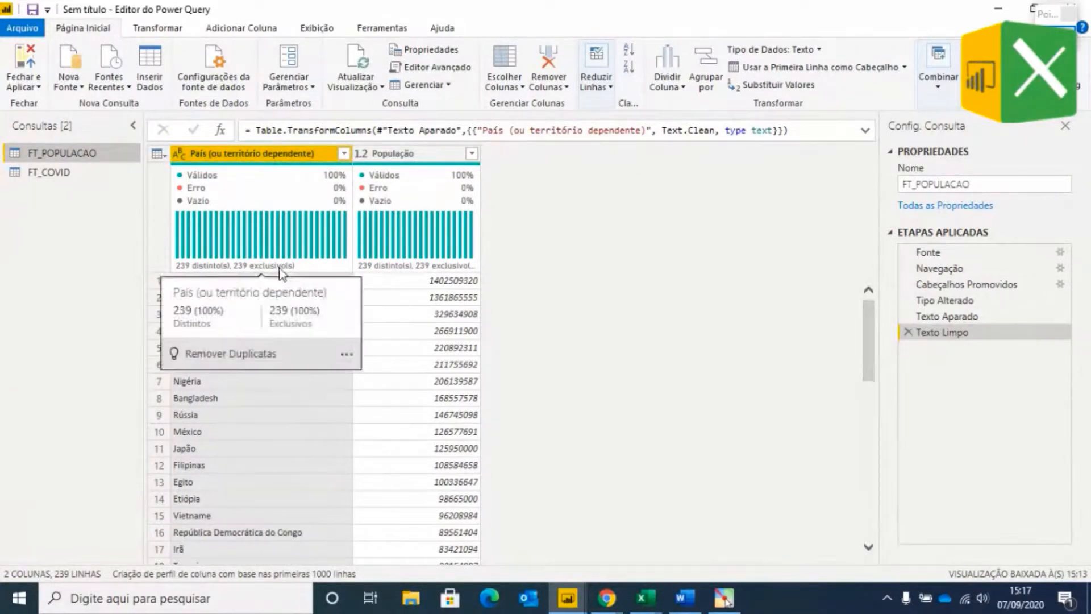
pyautogui.moveTo(261, 167)
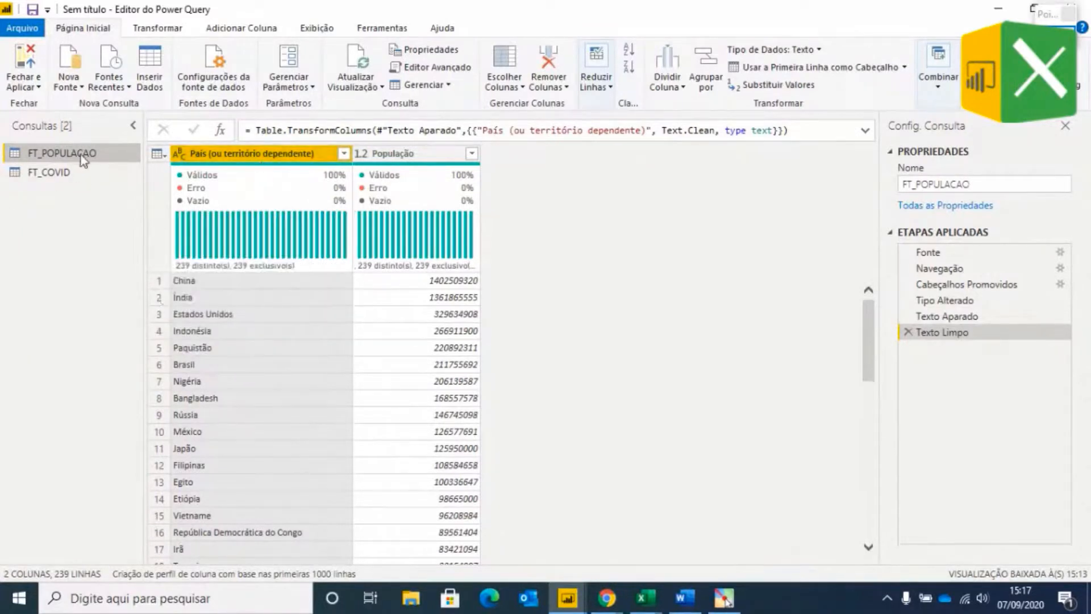
pyautogui.rightClick(258, 157)
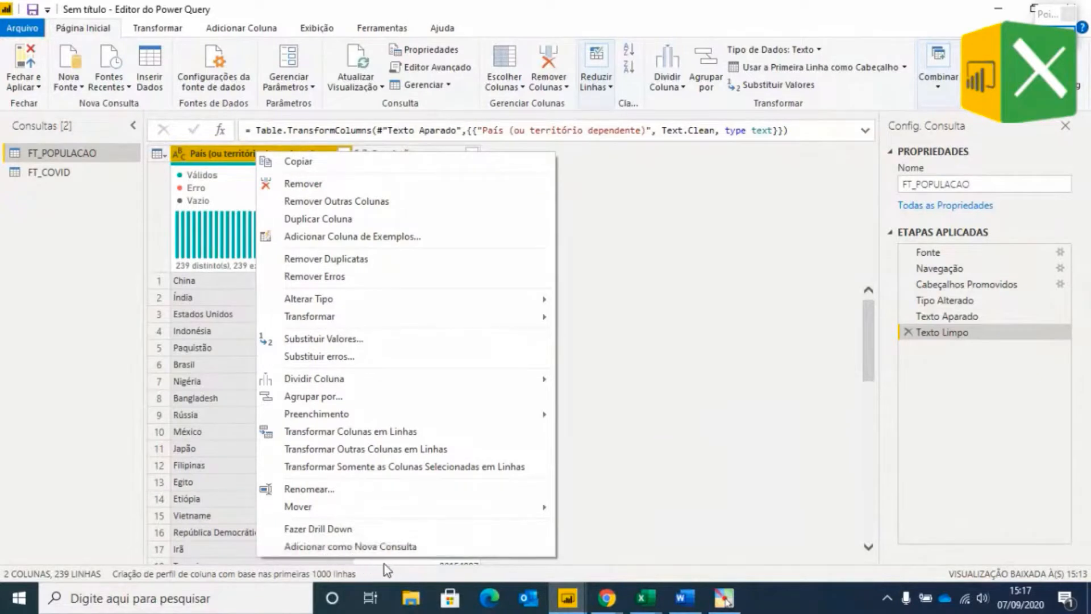
pyautogui.click(814, 314)
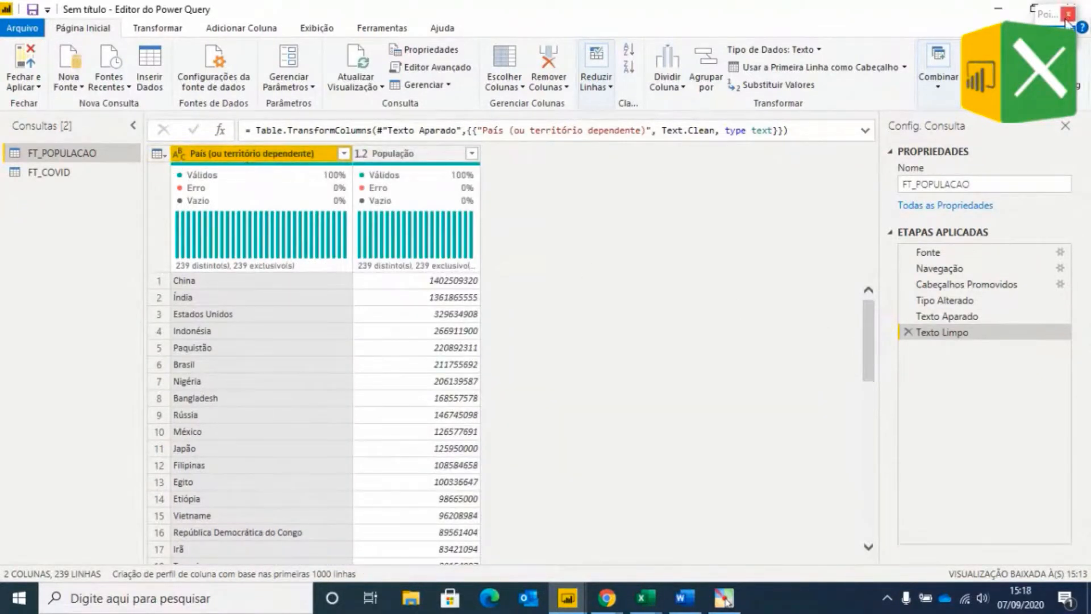
pyautogui.click(1048, 14)
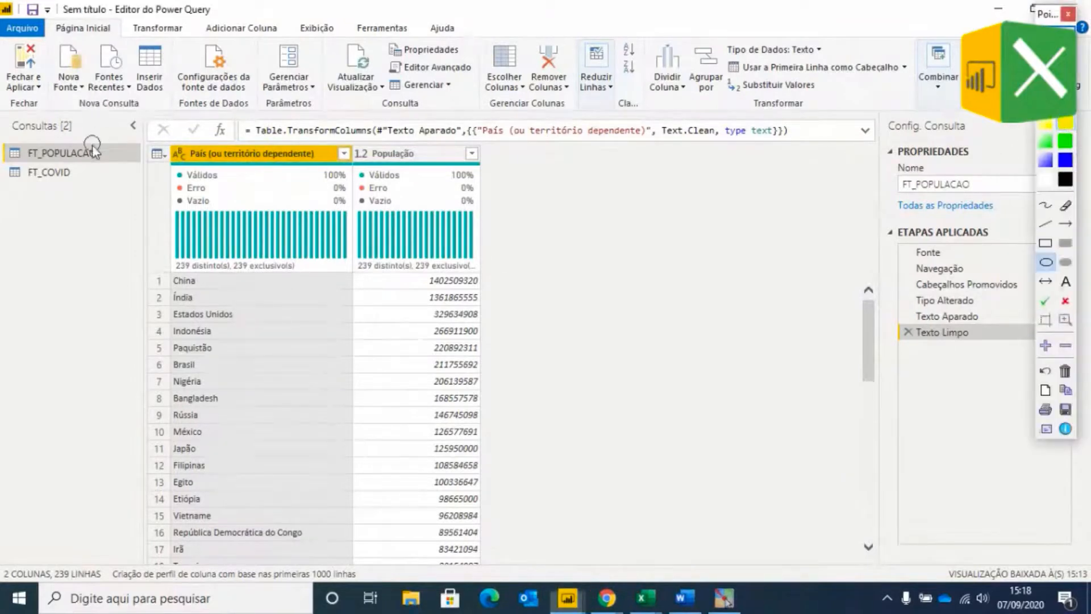
pyautogui.moveTo(171, 135); pyautogui.dragTo(355, 193)
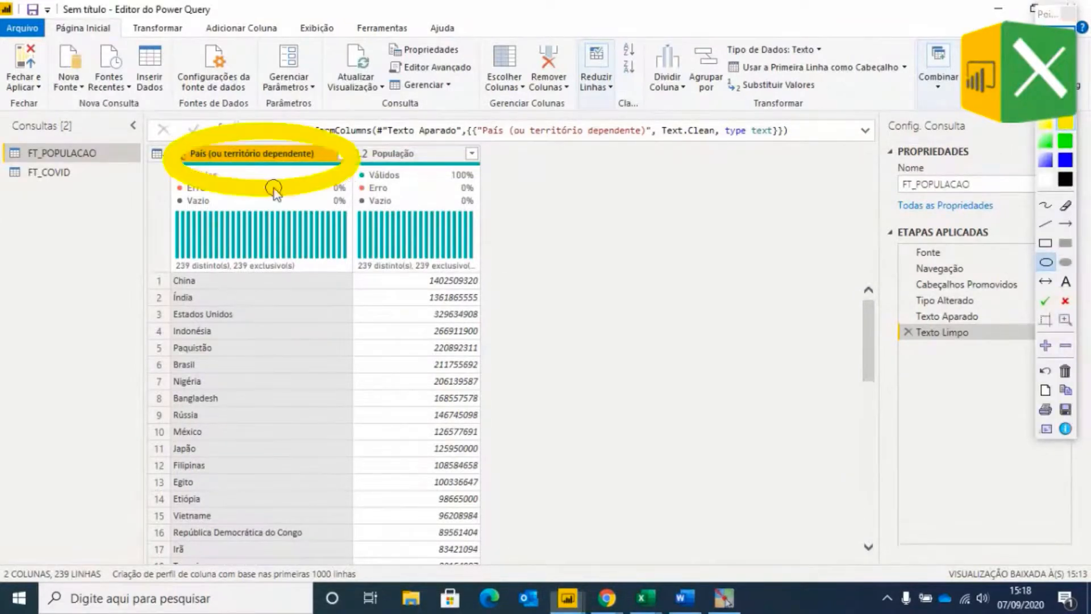
pyautogui.rightClick(257, 162)
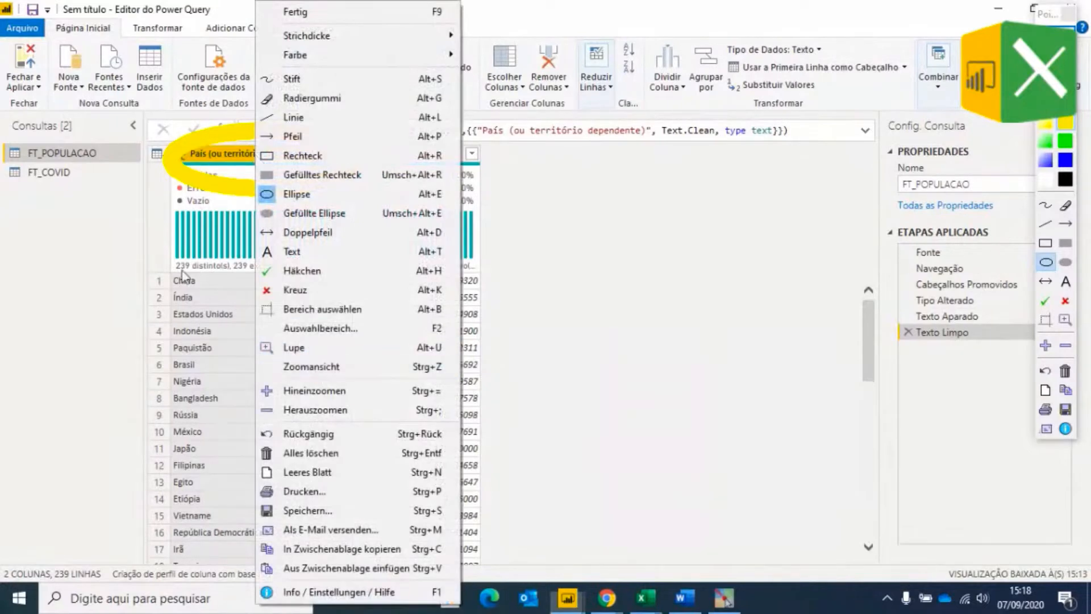
pyautogui.click(653, 218)
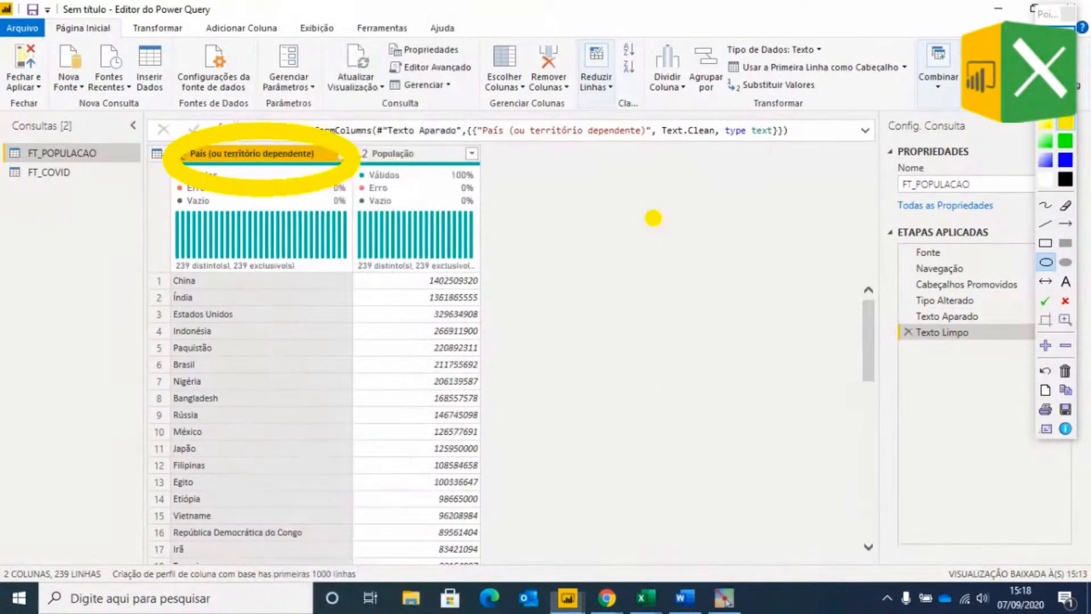
pyautogui.click(1061, 32)
# - Add the "País (ou território dependente)" column of FT_POPULACAO as a new query
pyautogui.rightClick(288, 157)
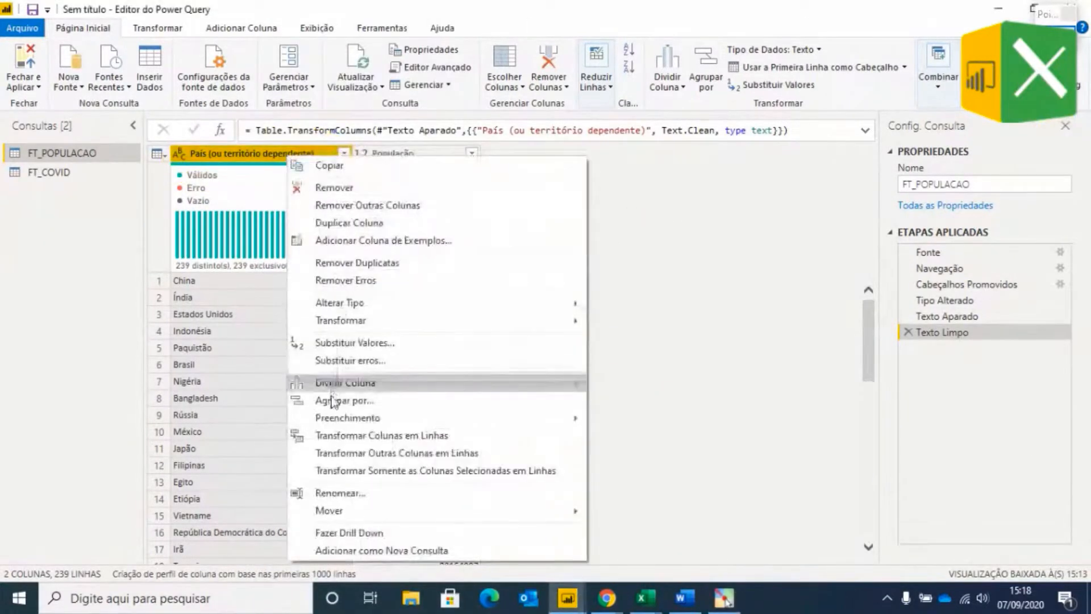
pyautogui.click(385, 551)
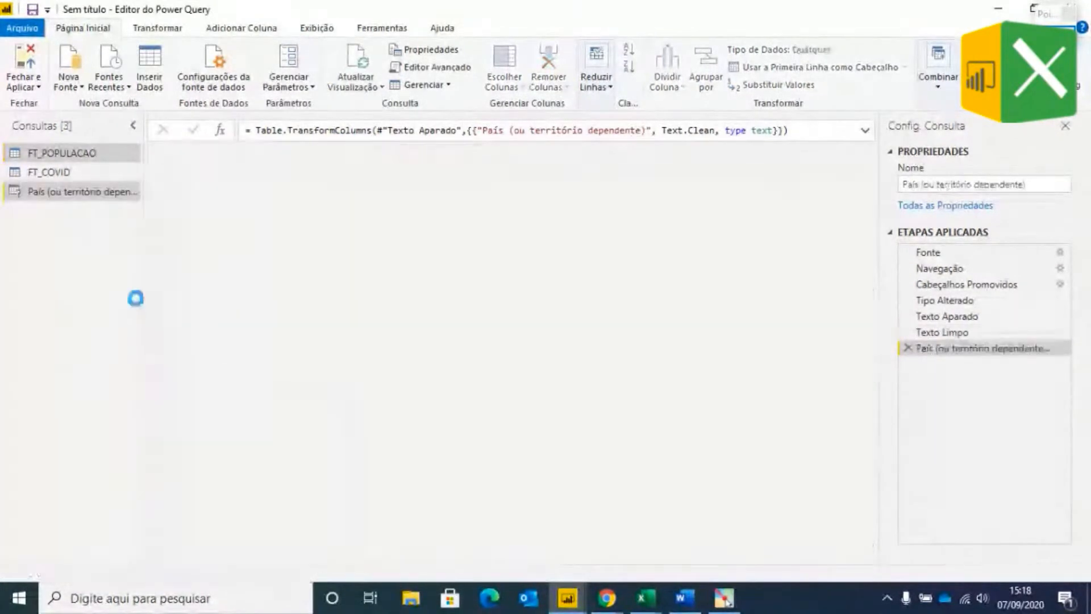
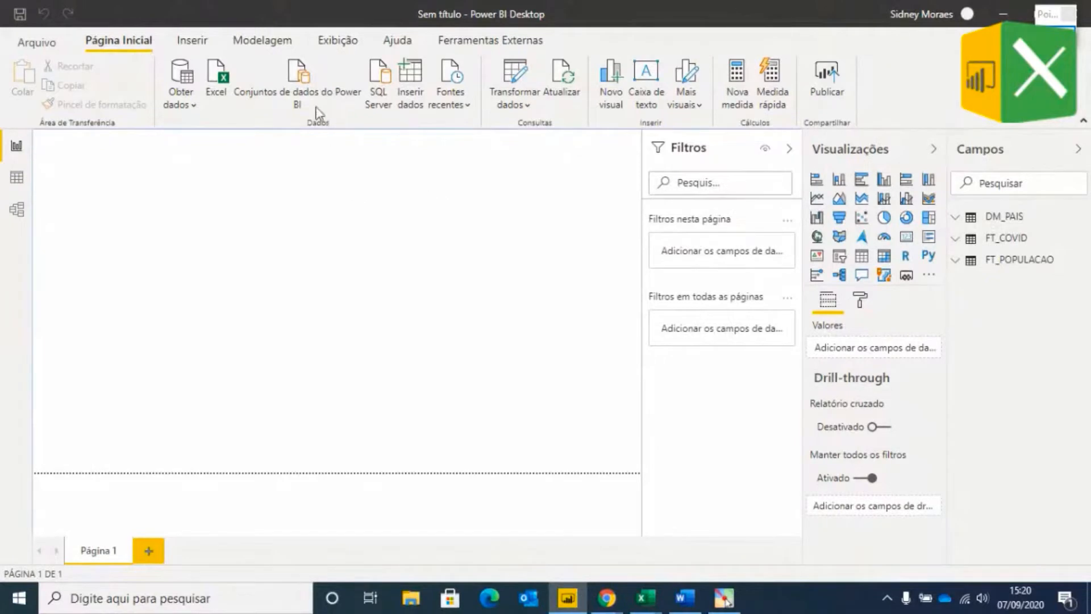
# - Edit the DM_PAIS–FT_POPULACAO relationship, matching PAÍS with "País (ou território dependente)", and accept it
pyautogui.click(265, 51)
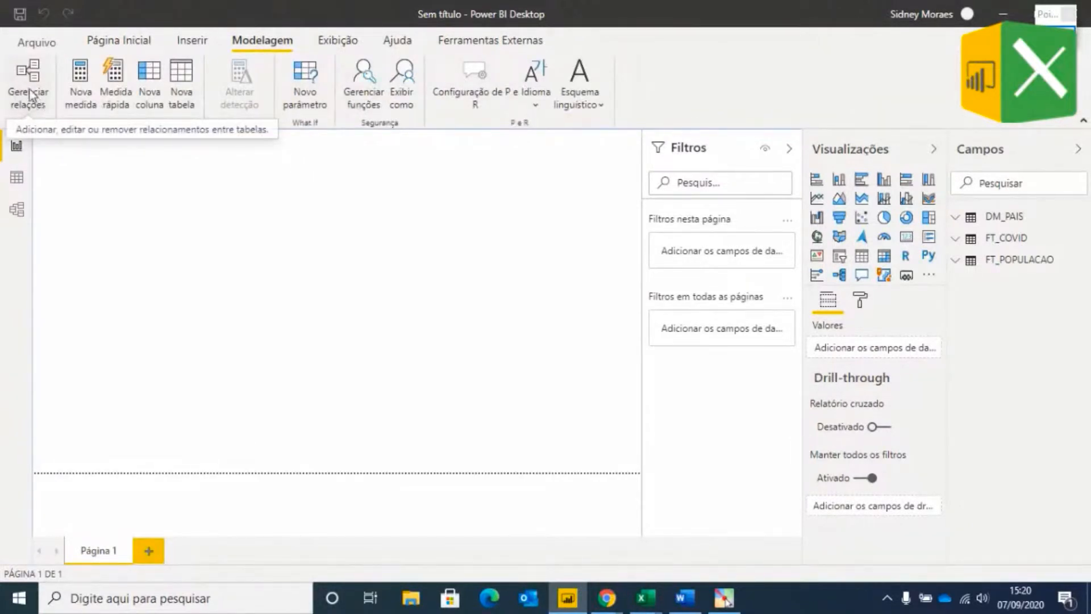
pyautogui.click(40, 104)
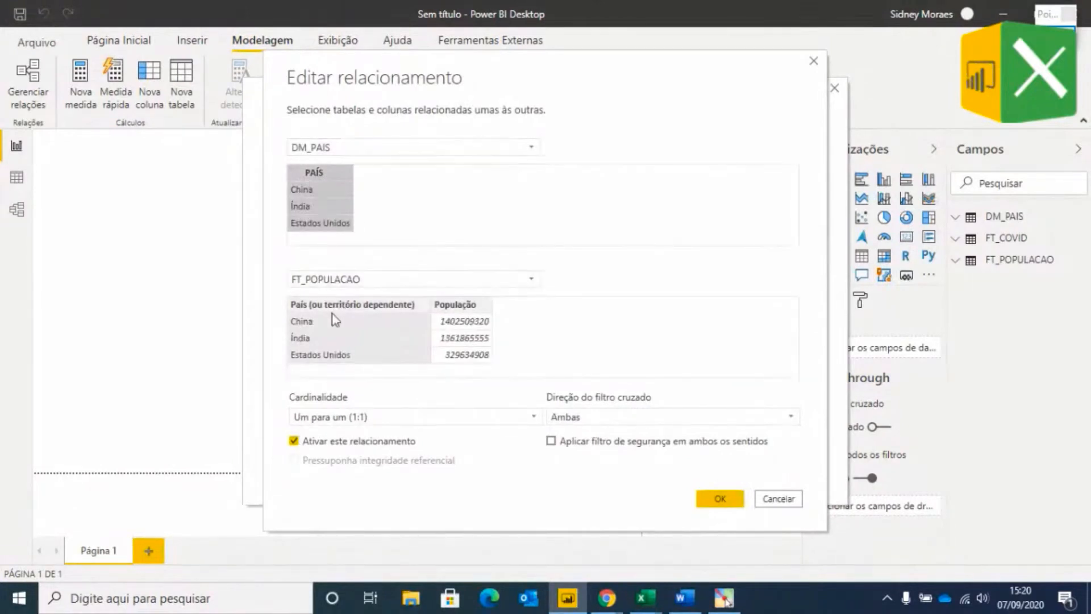
pyautogui.click(325, 307)
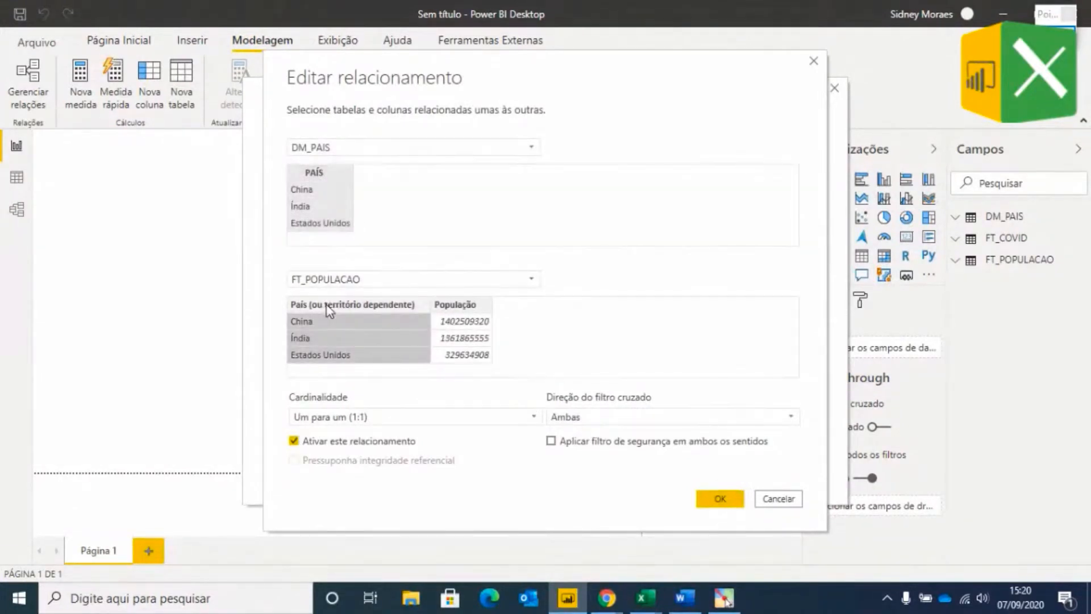
pyautogui.click(310, 176)
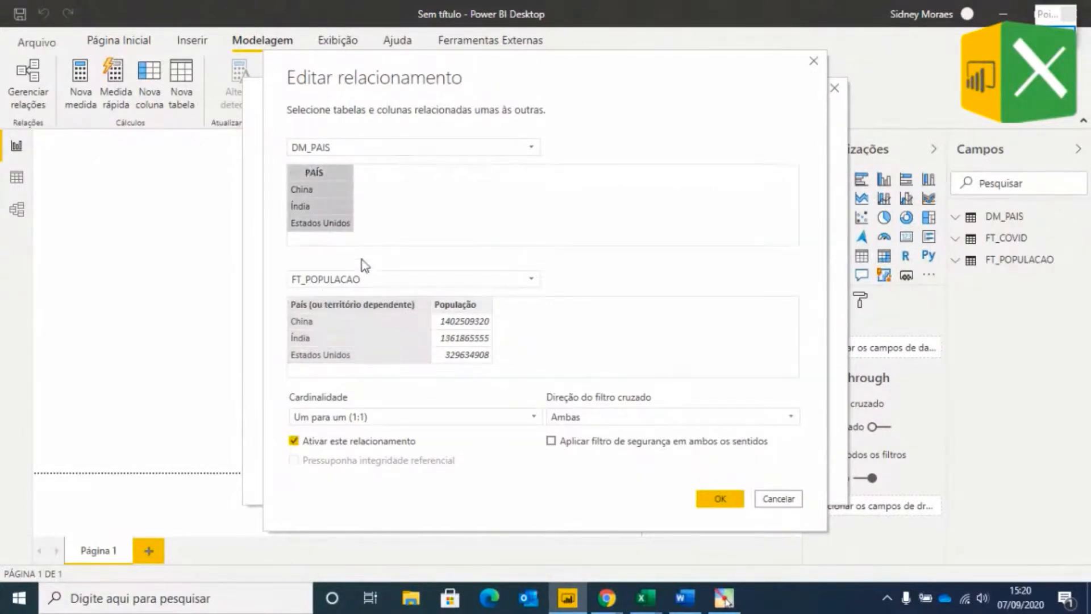
pyautogui.click(339, 305)
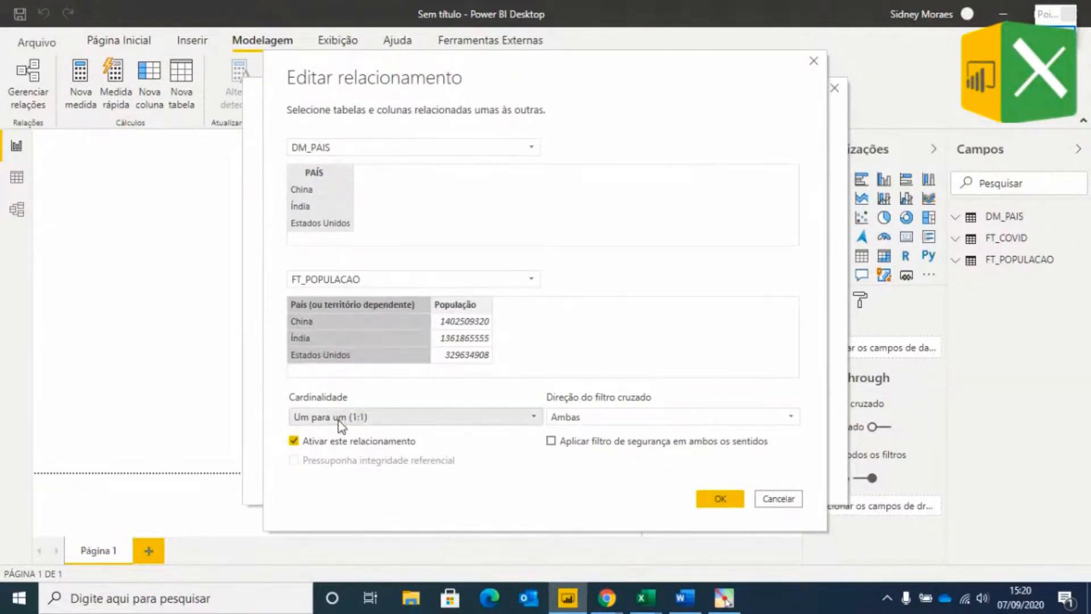
pyautogui.click(720, 498)
# - Create a relationship from DM_PAIS to FT_COVID using the "País/território" column, and close the relationship manager
pyautogui.click(305, 434)
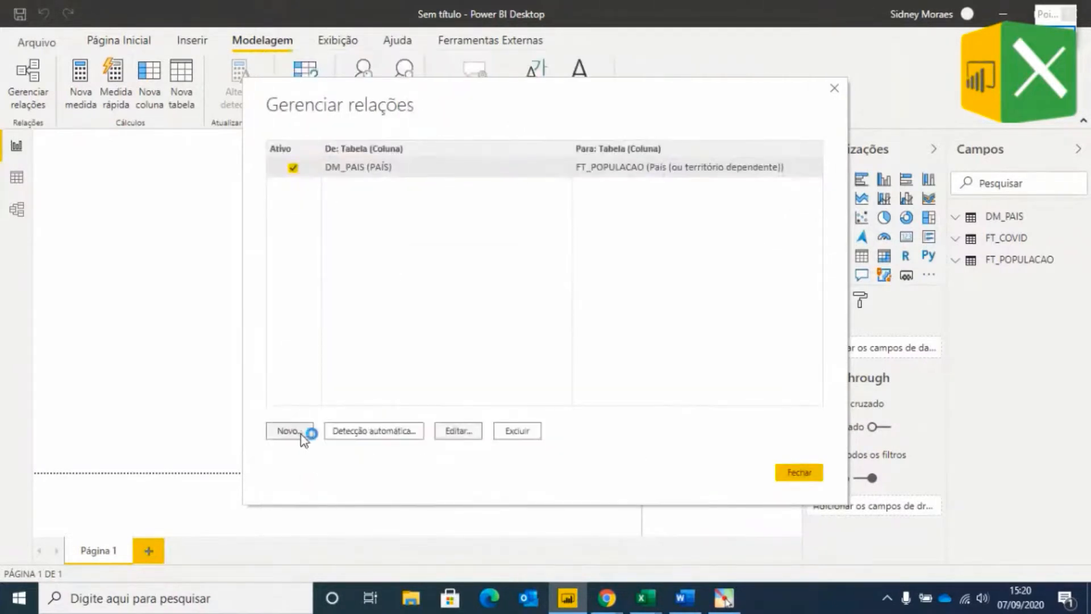
pyautogui.click(329, 147)
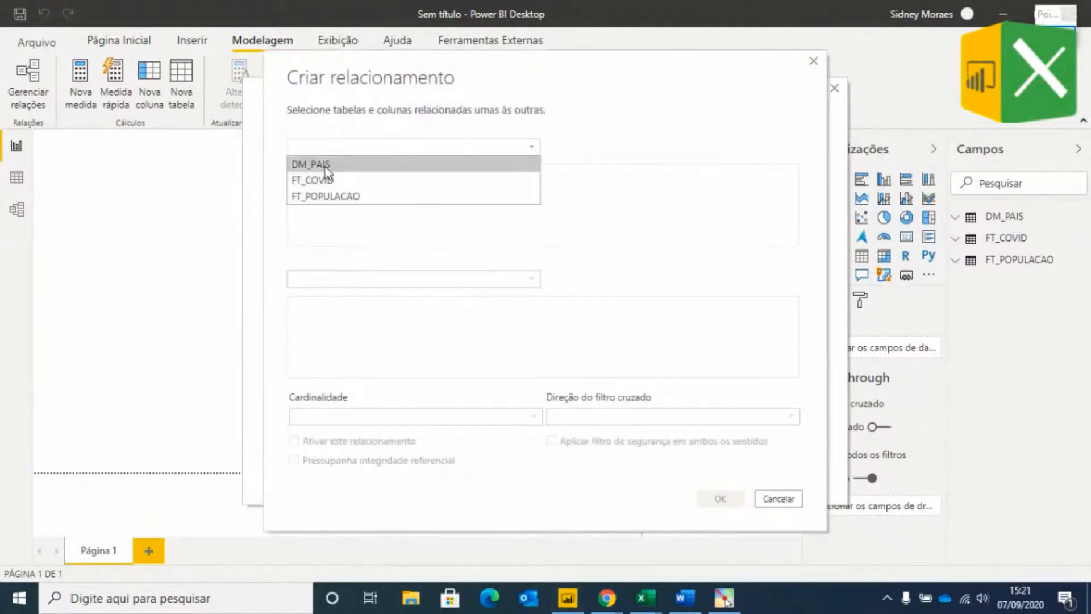
pyautogui.click(315, 163)
pyautogui.click(312, 181)
pyautogui.click(325, 277)
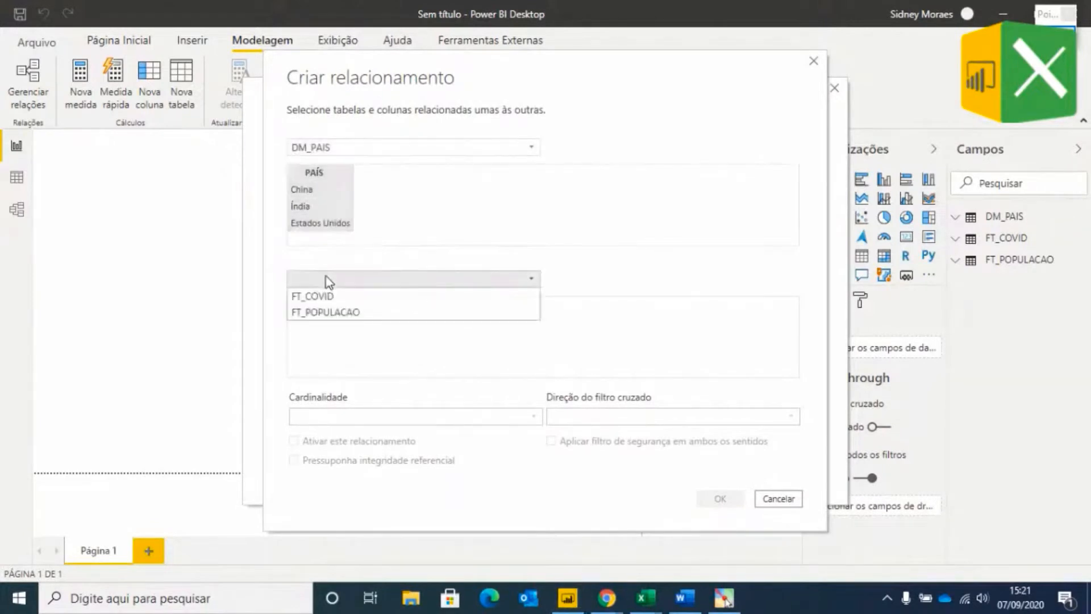
pyautogui.click(321, 297)
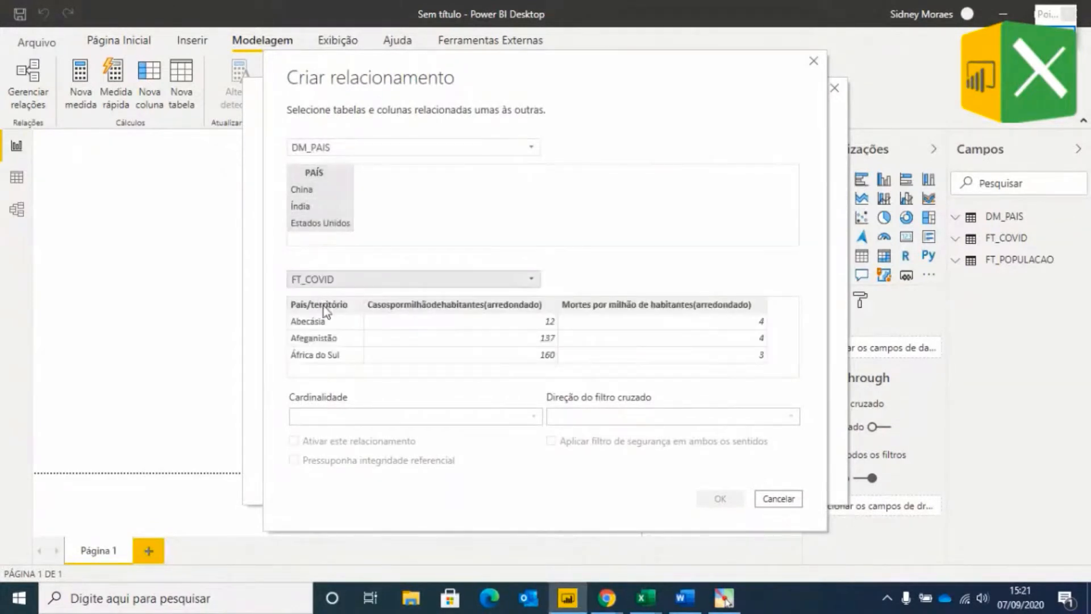
pyautogui.click(322, 305)
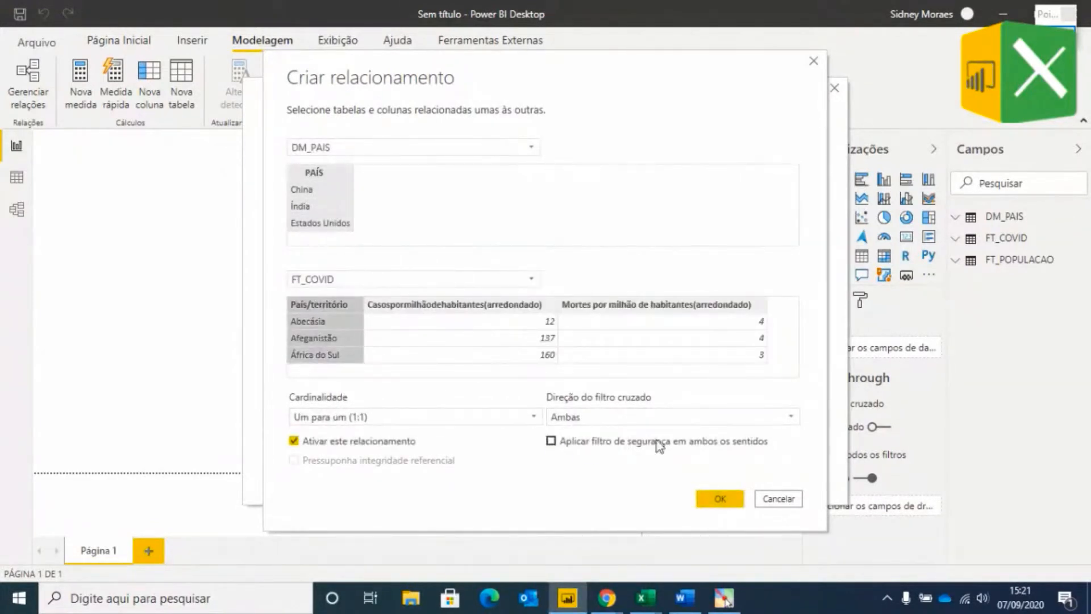
pyautogui.click(716, 500)
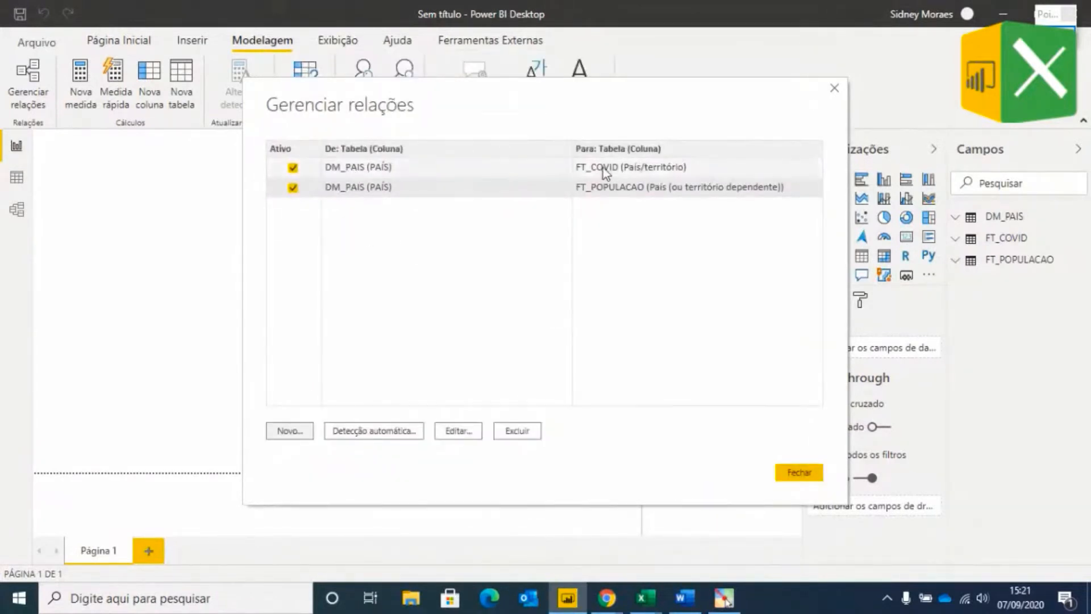
pyautogui.click(798, 472)
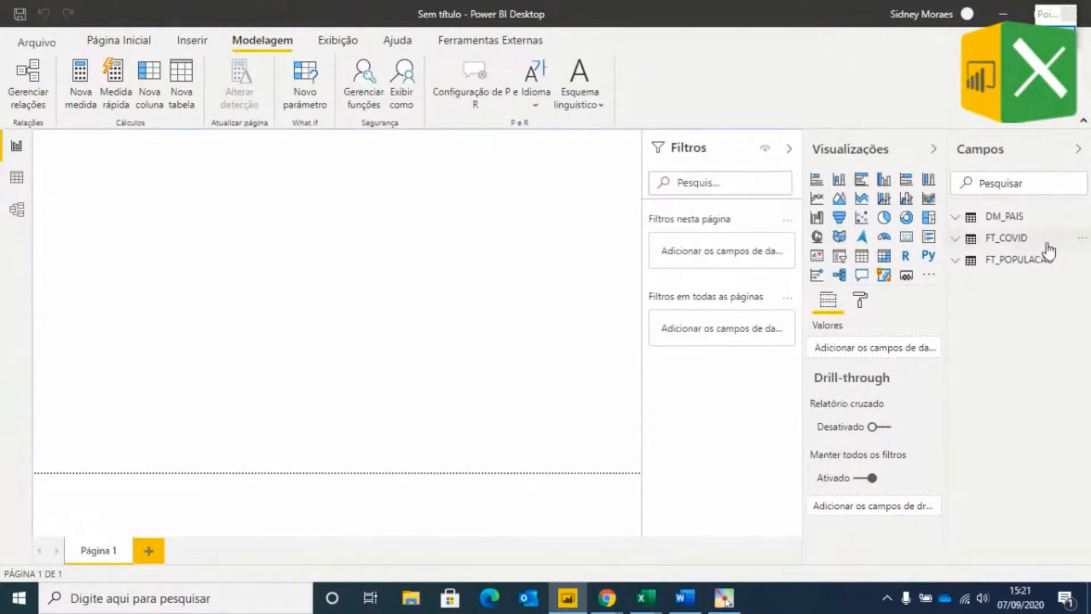
# - Add the measure obitos = SUM(FT_COVID[Mortes por milhão de habitantes(arredondado)]) to FT_COVID and format it with a thousands separator
pyautogui.click(1083, 241)
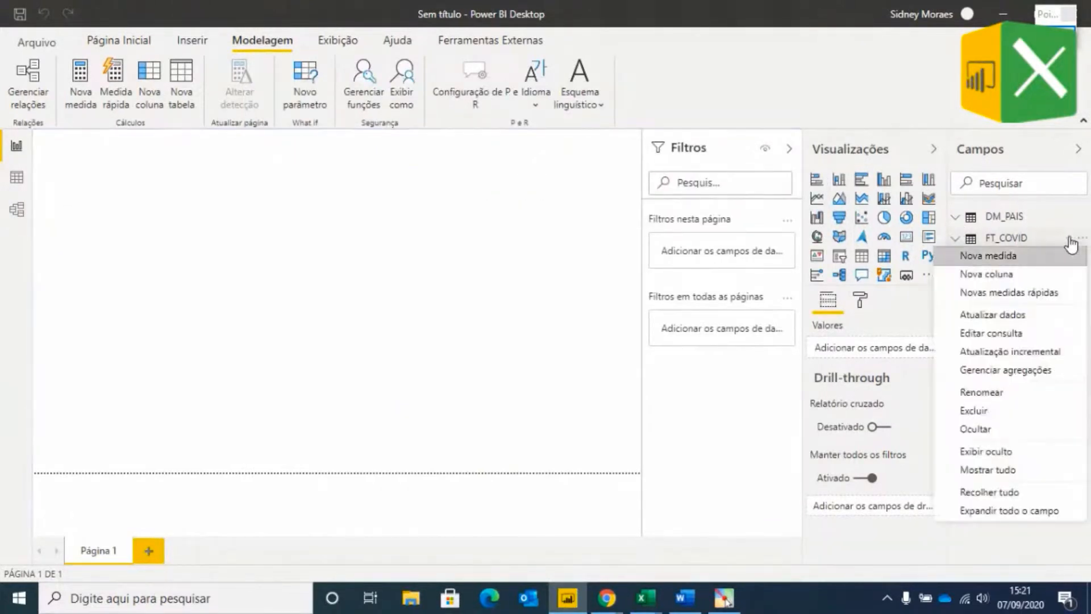
pyautogui.click(999, 259)
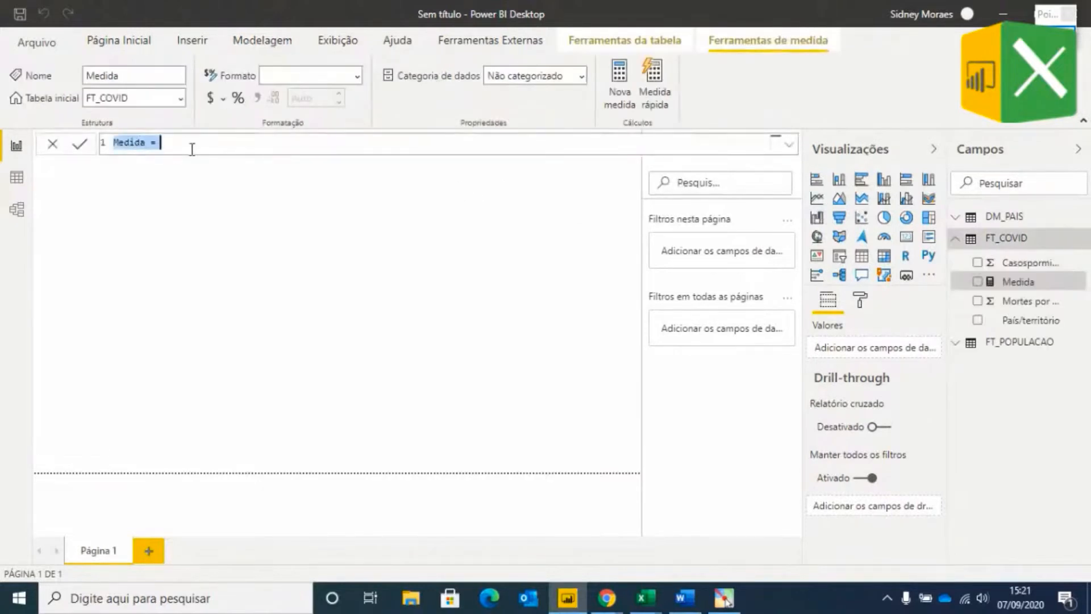
pyautogui.write('obitos')
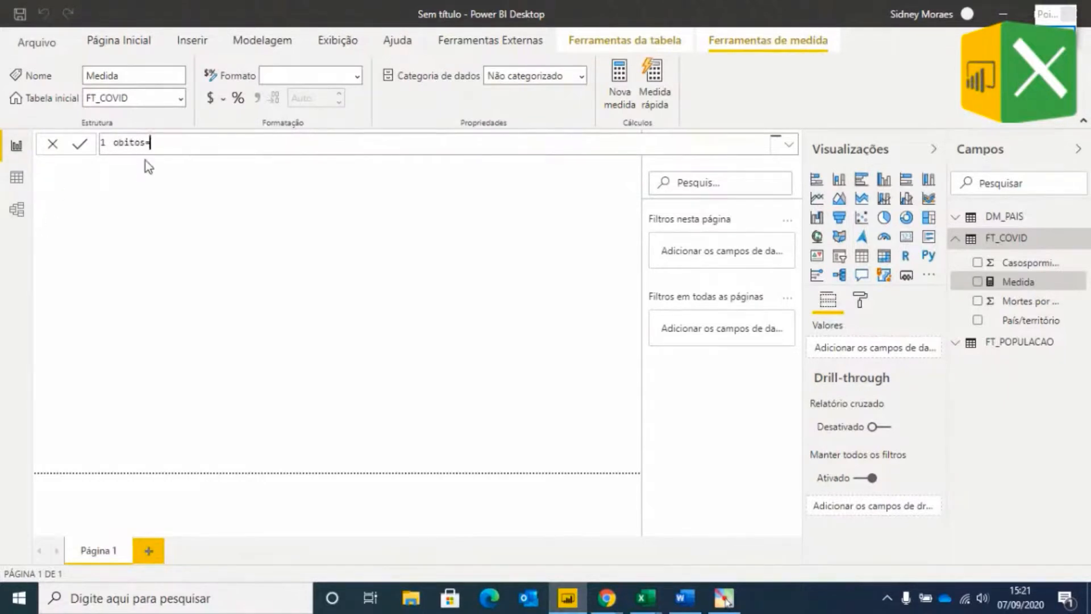
pyautogui.write('=sum')
pyautogui.press('Tab')
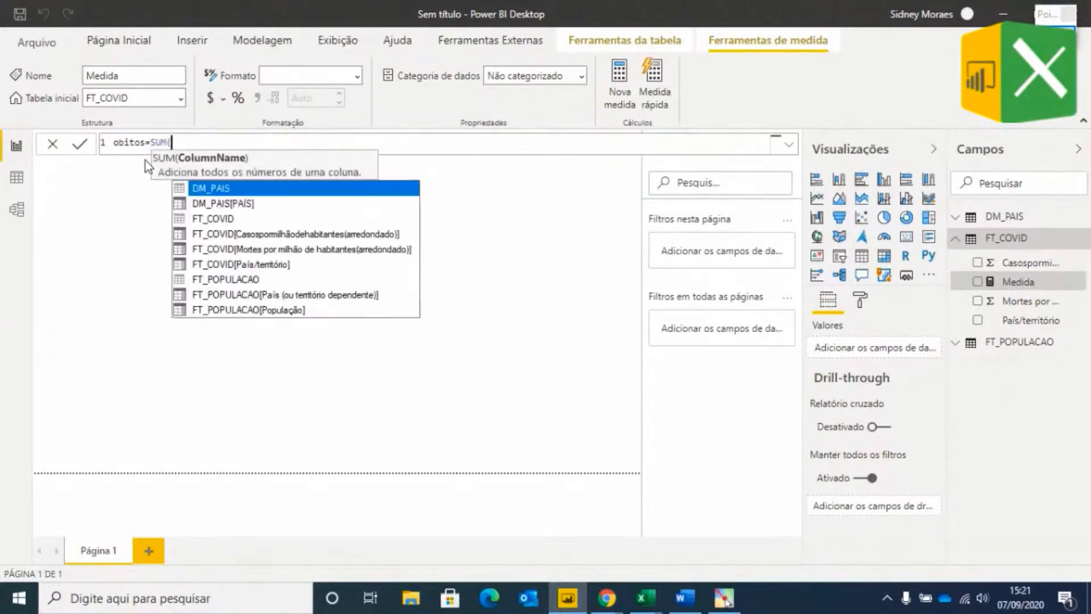
pyautogui.write('o')
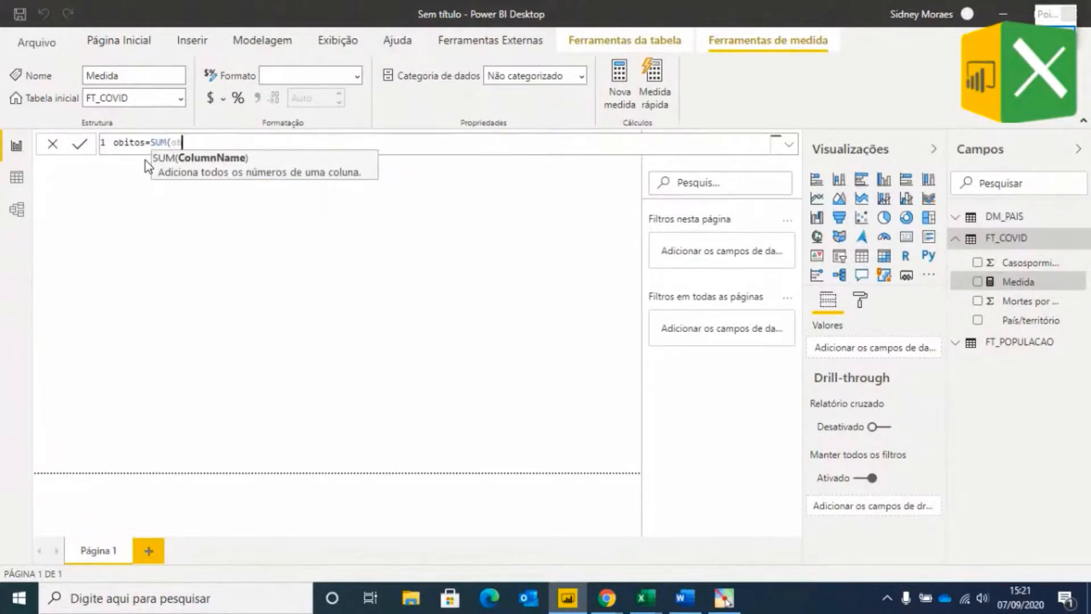
pyautogui.press('BackSpace')
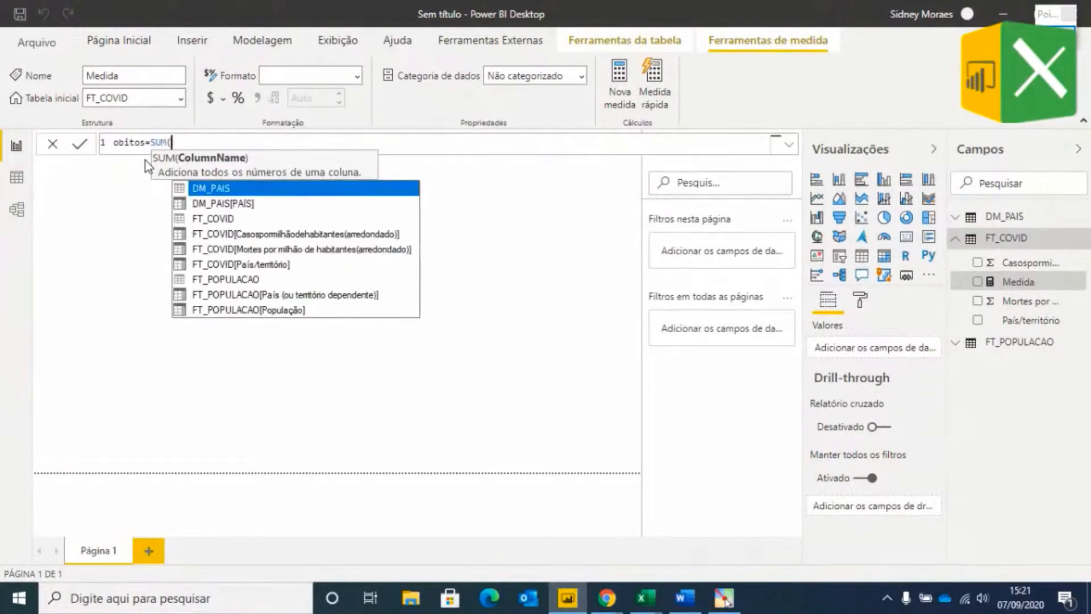
pyautogui.write('mor')
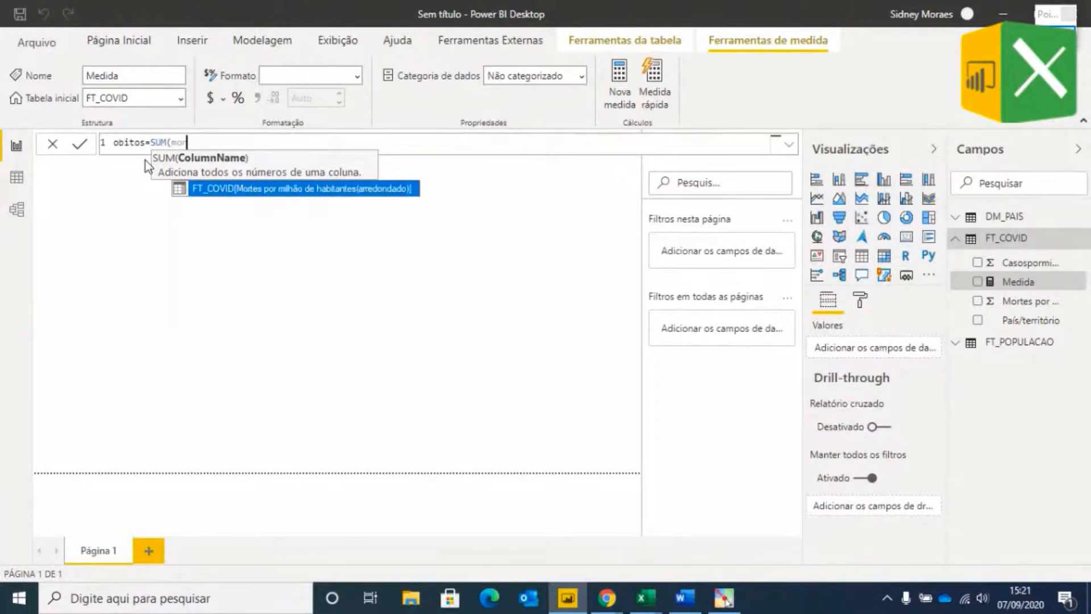
pyautogui.press('Tab')
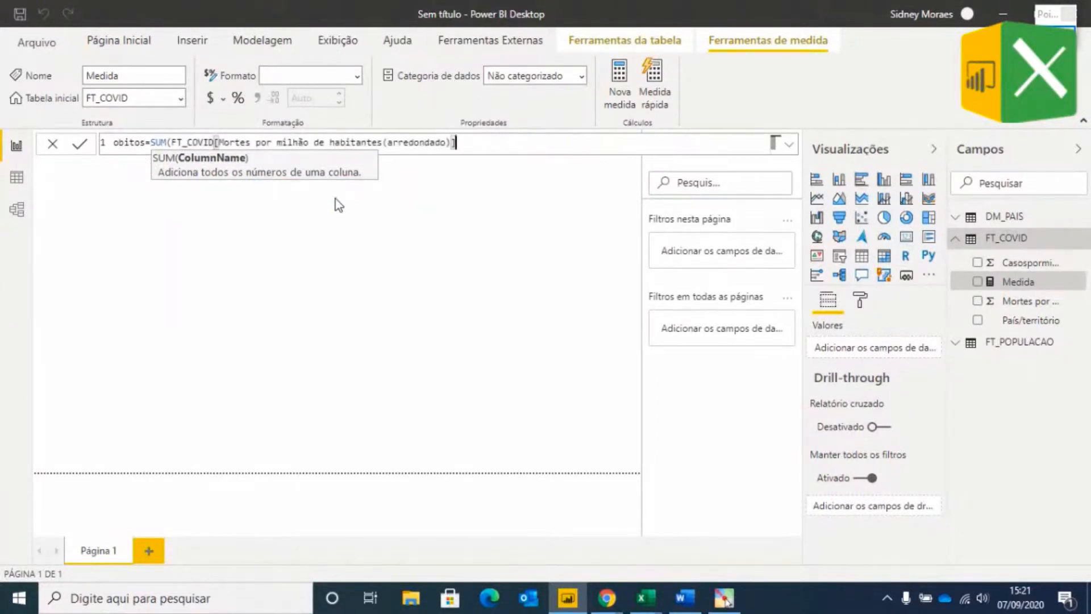
pyautogui.press('Return')
pyautogui.write(')')
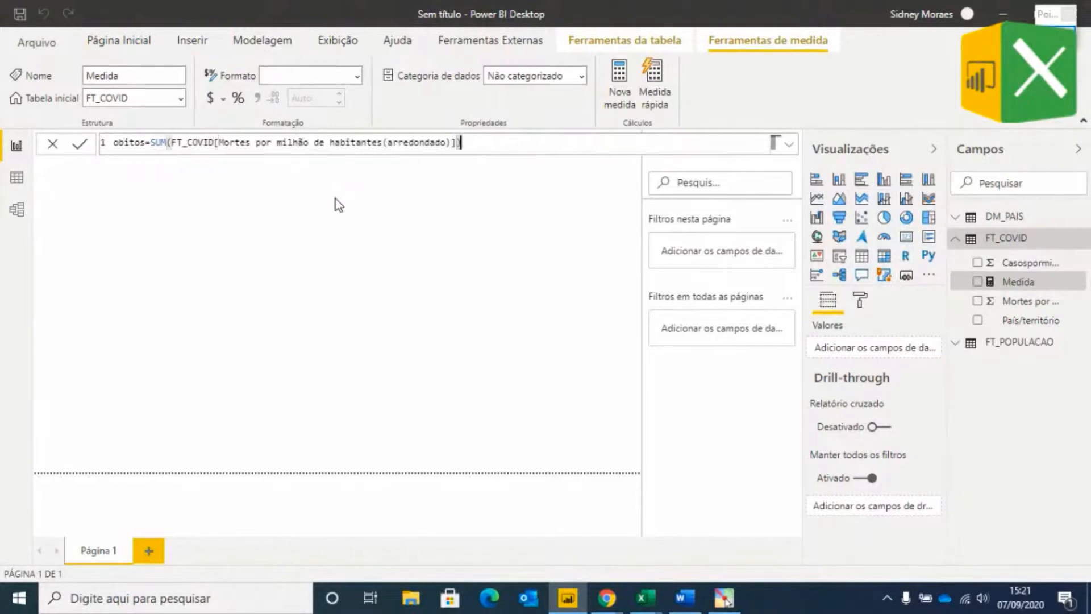
pyautogui.press('Return')
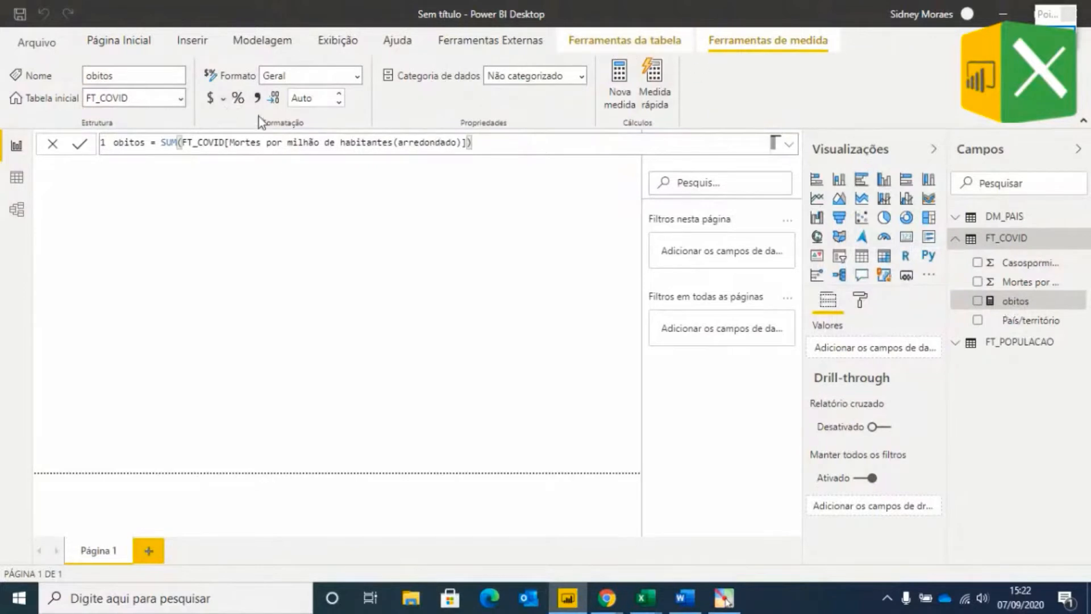
pyautogui.click(258, 102)
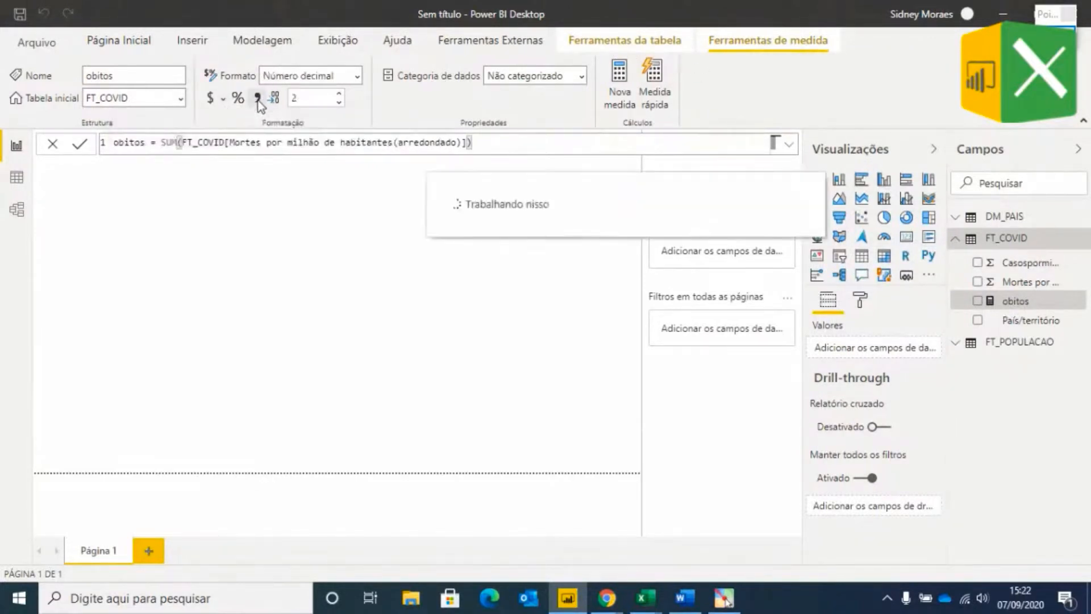
pyautogui.click(958, 240)
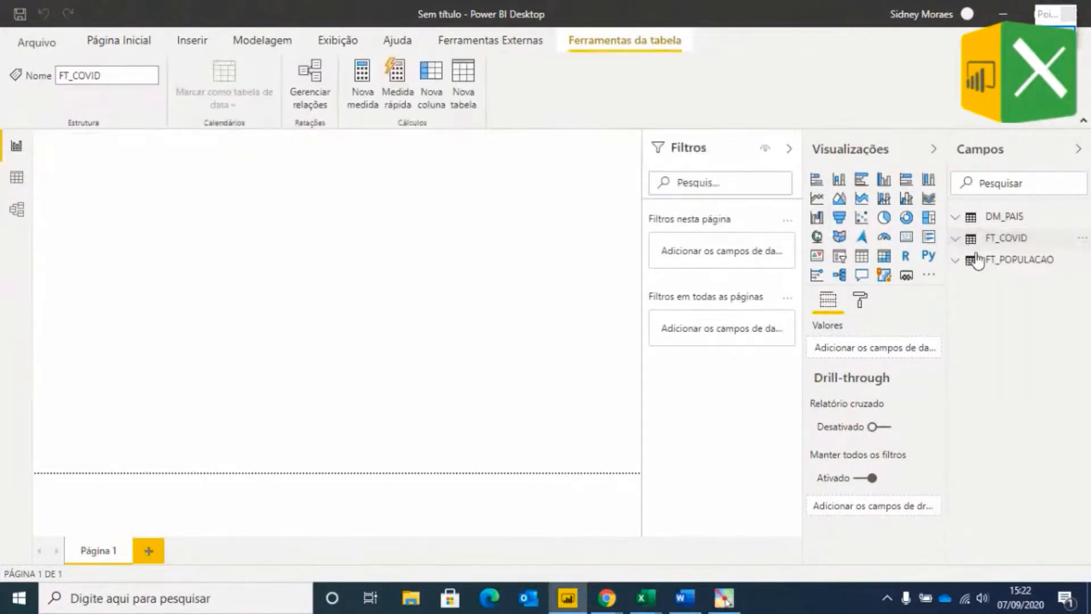
# - Add the measure populacao = SUM(FT_POPULACAO[População]) to FT_POPULACAO and format it with a thousands separator
pyautogui.click(1083, 262)
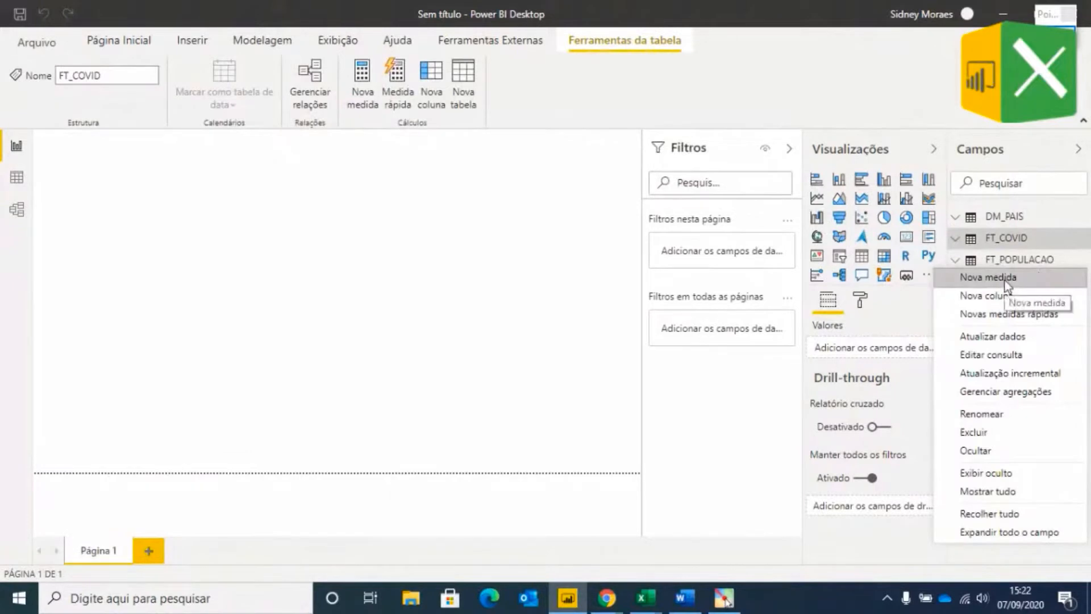
pyautogui.press('Escape')
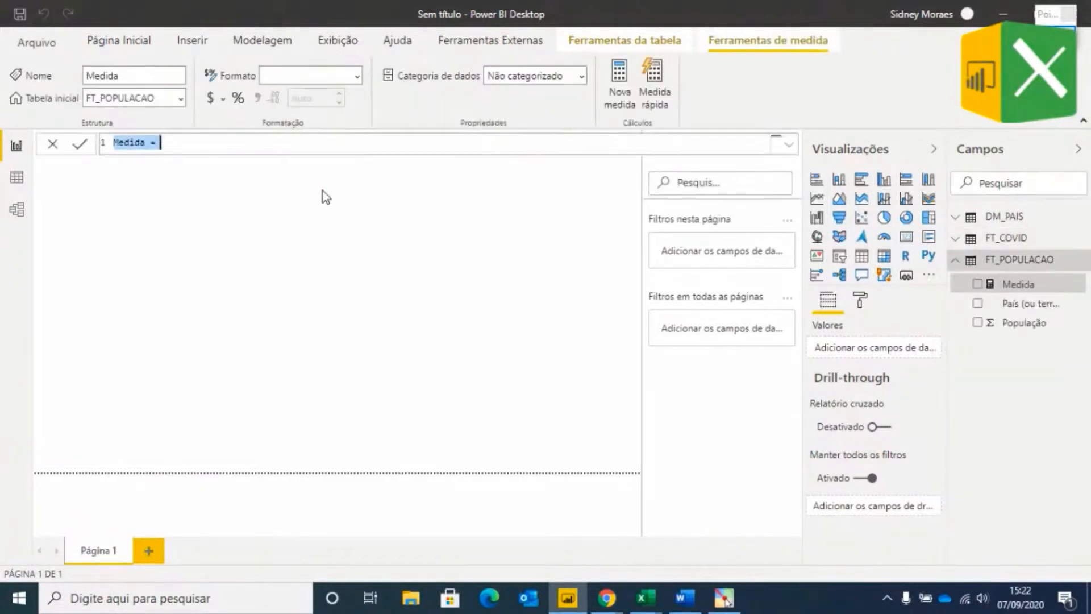
pyautogui.write('Populacao')
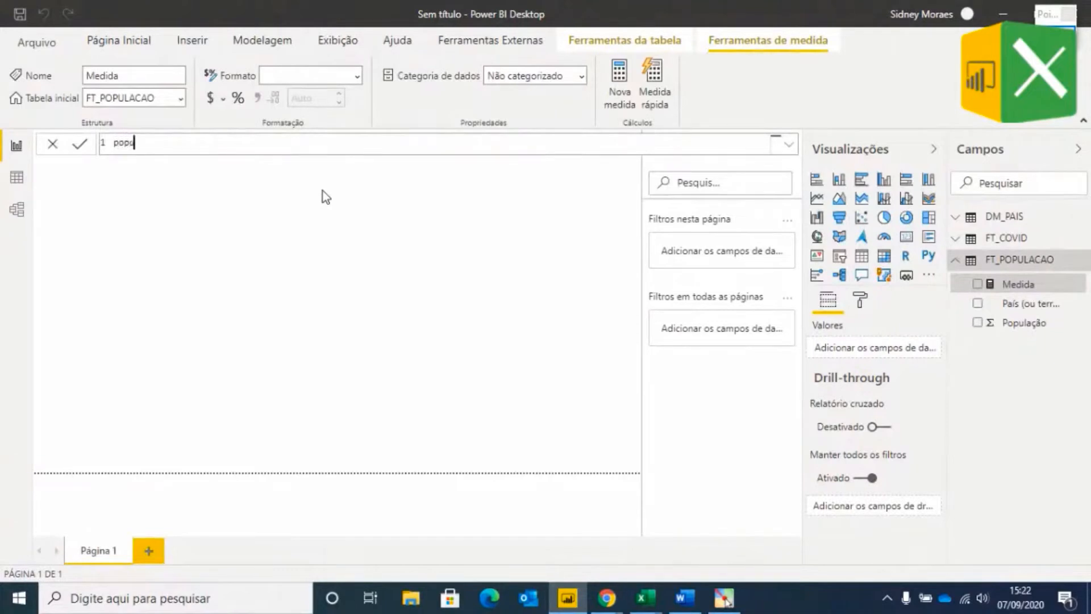
pyautogui.write('=sum(po')
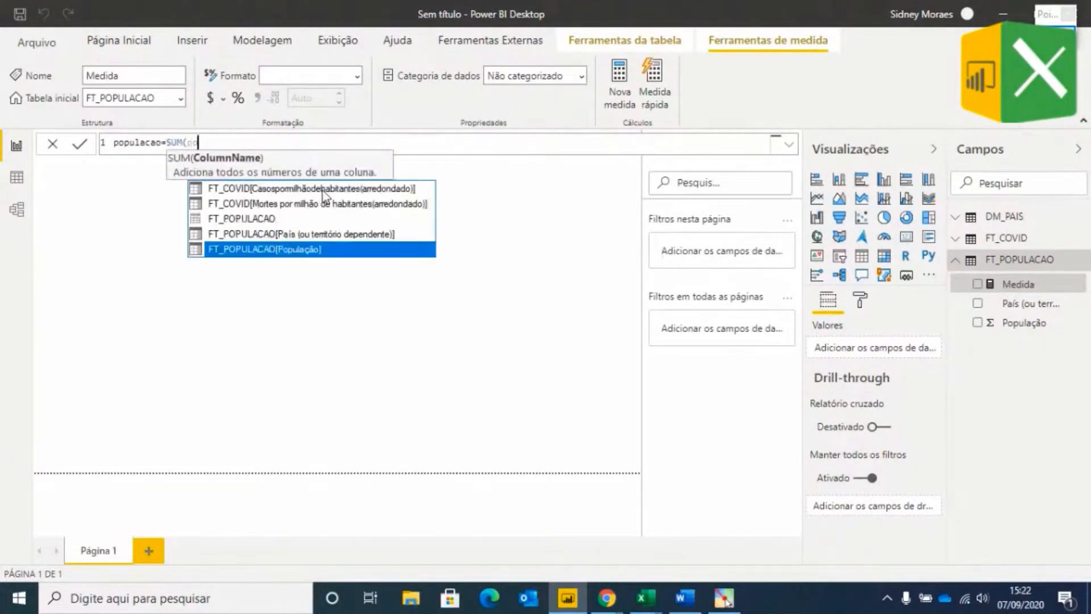
pyautogui.click(270, 250)
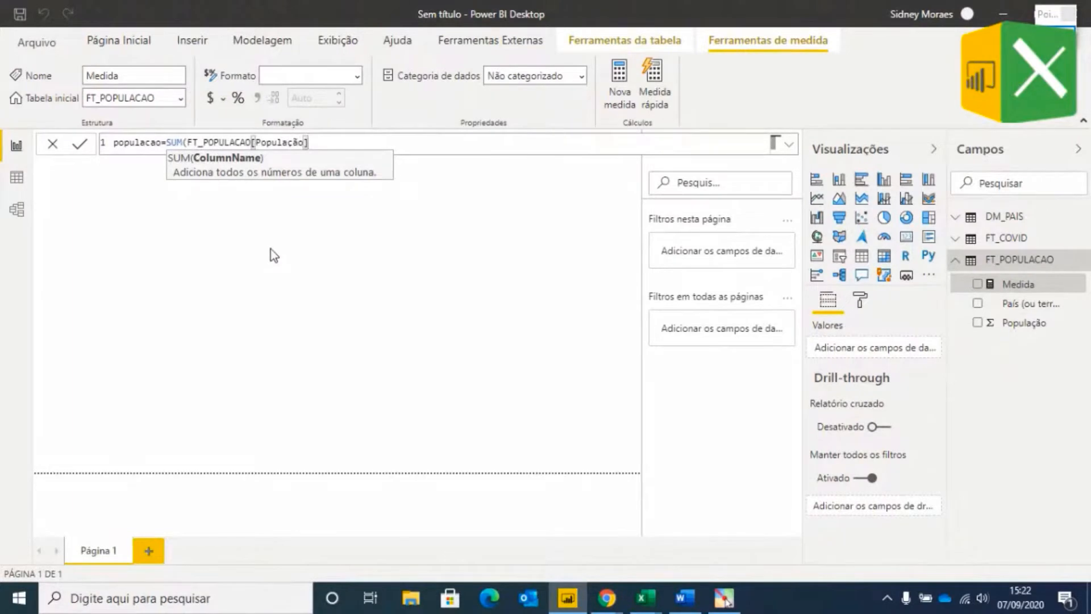
pyautogui.write(')')
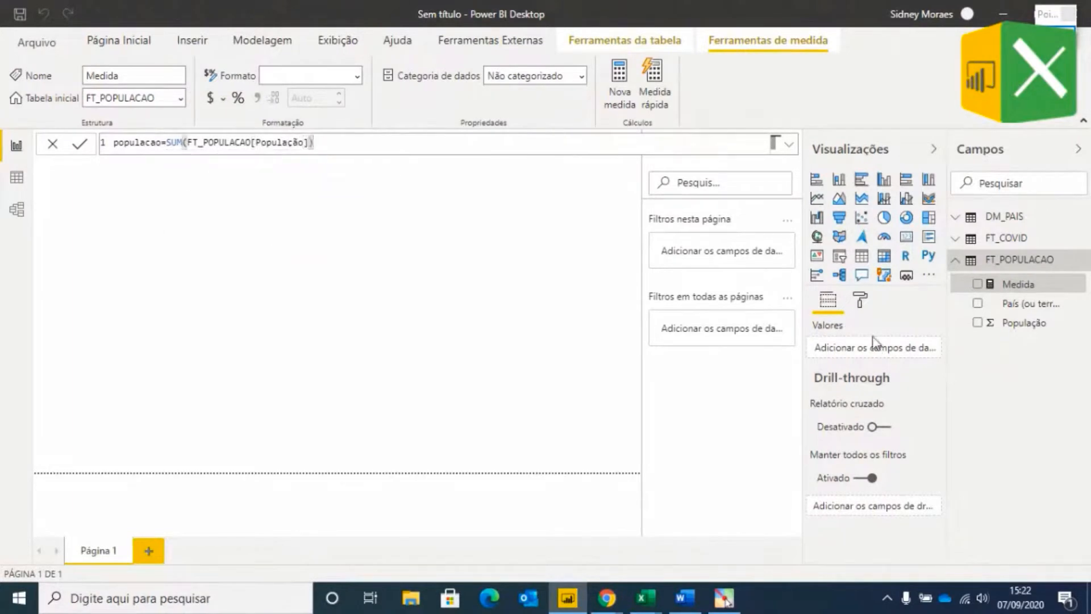
pyautogui.press('Return')
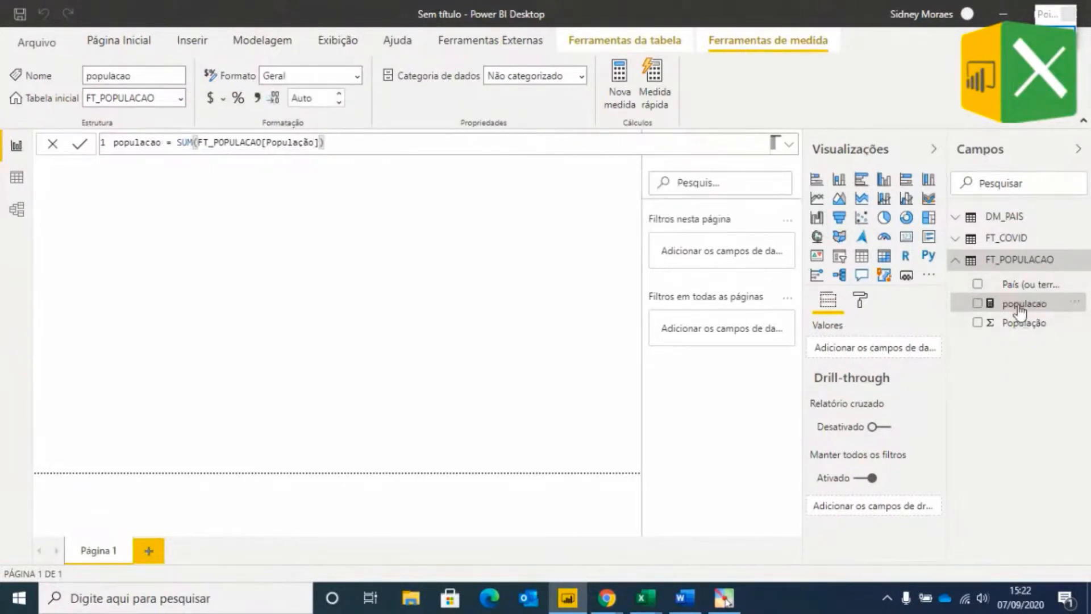
pyautogui.click(258, 98)
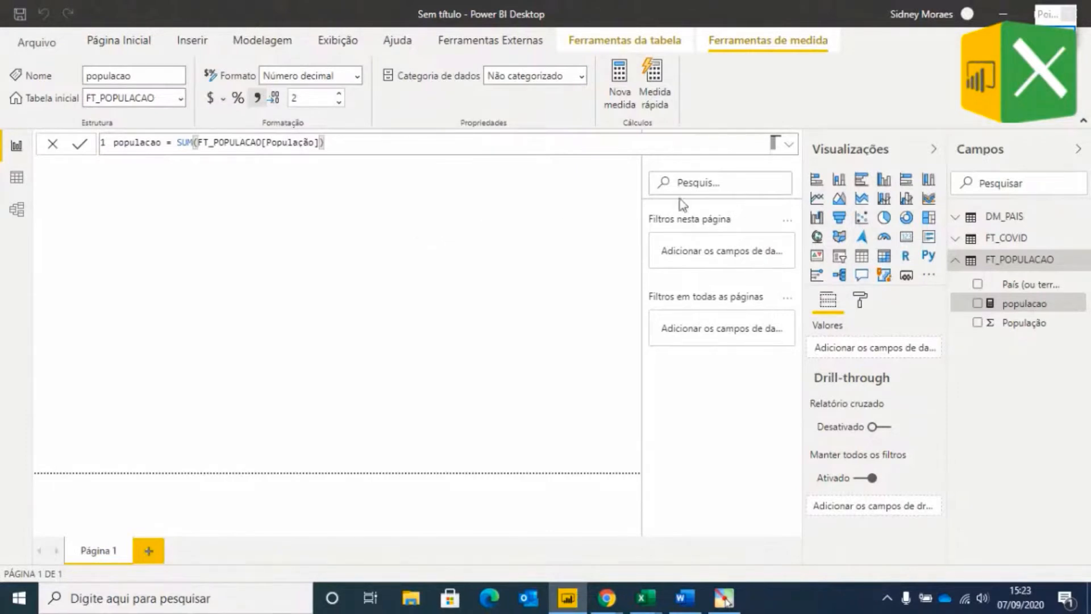
pyautogui.click(311, 212)
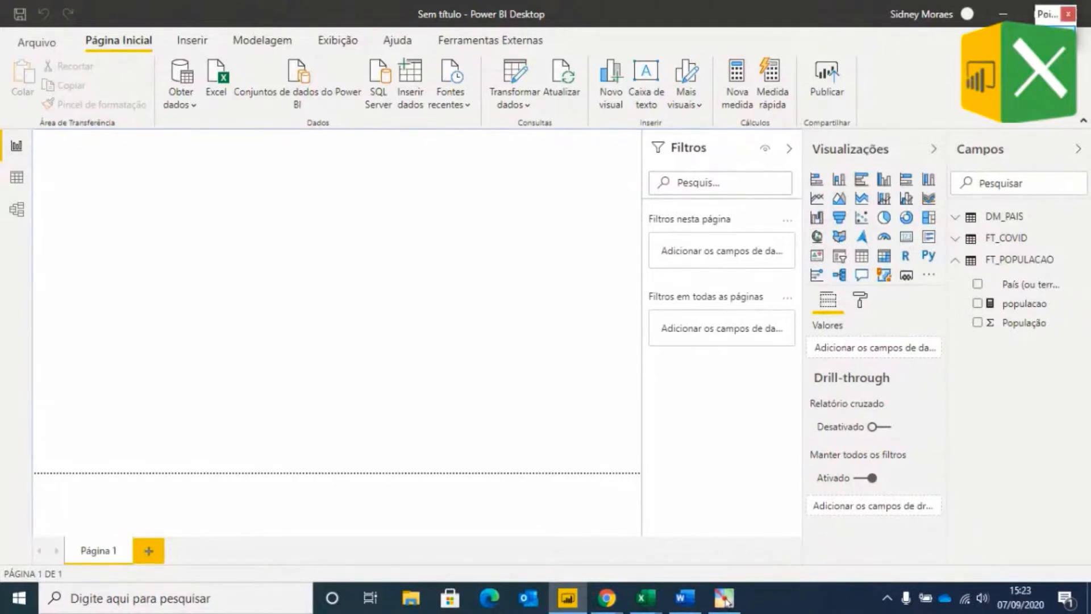
pyautogui.click(727, 602)
pyautogui.moveTo(794, 223); pyautogui.dragTo(847, 260)
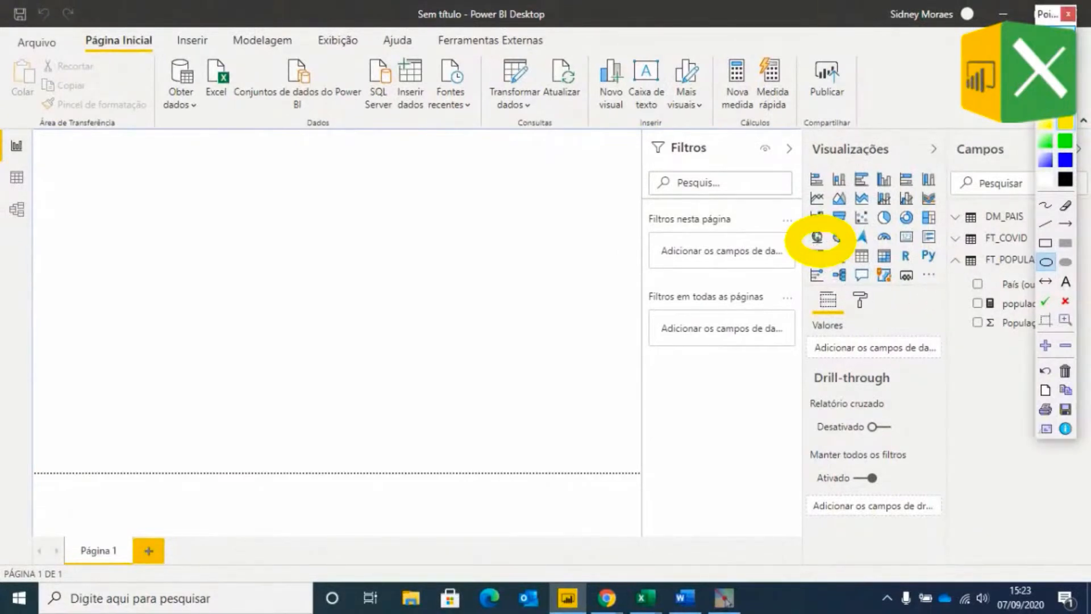
pyautogui.click(1068, 14)
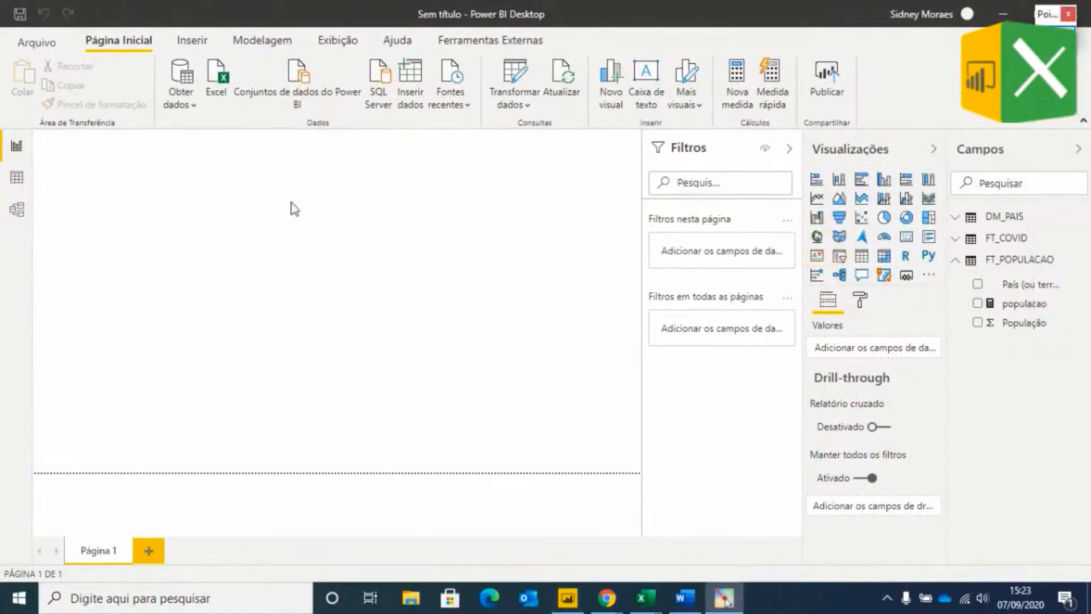
# - Add a map visual to the report page and enlarge it to the page's full height, about half the page wide
pyautogui.click(816, 238)
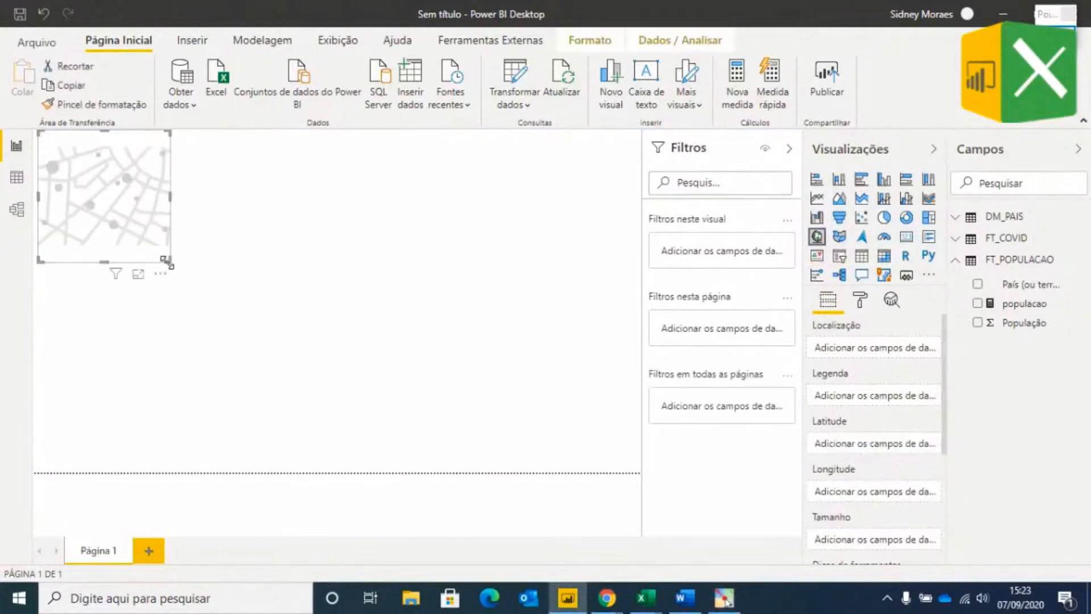
pyautogui.moveTo(166, 261); pyautogui.dragTo(269, 356)
pyautogui.moveTo(322, 432); pyautogui.dragTo(344, 475)
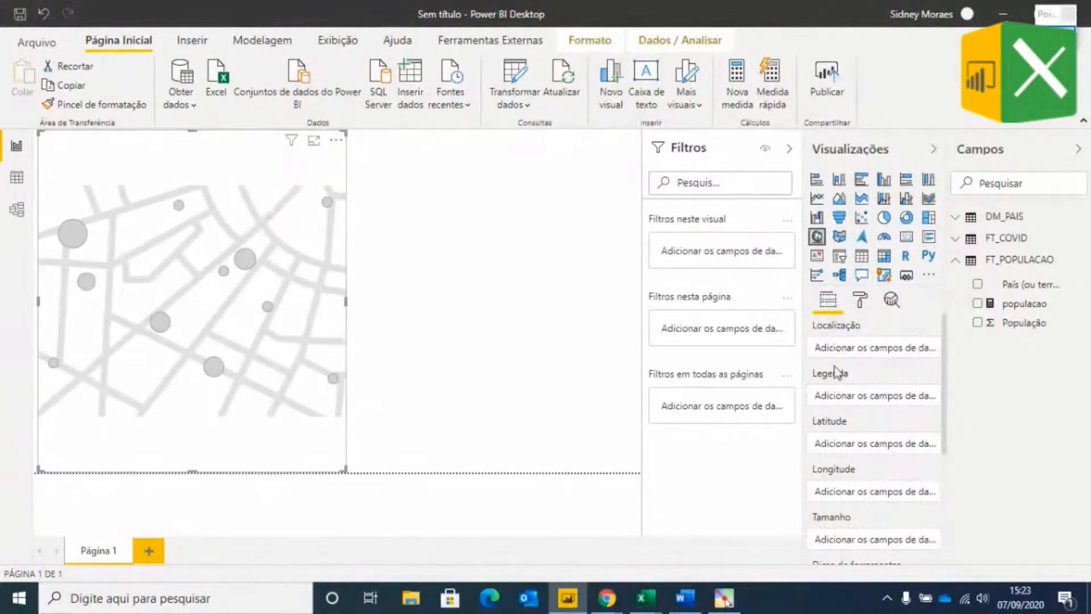
# - Collapse the FT_POPULACAO table and select the PAÍS column in DM_PAIS to show its column properties
pyautogui.click(959, 262)
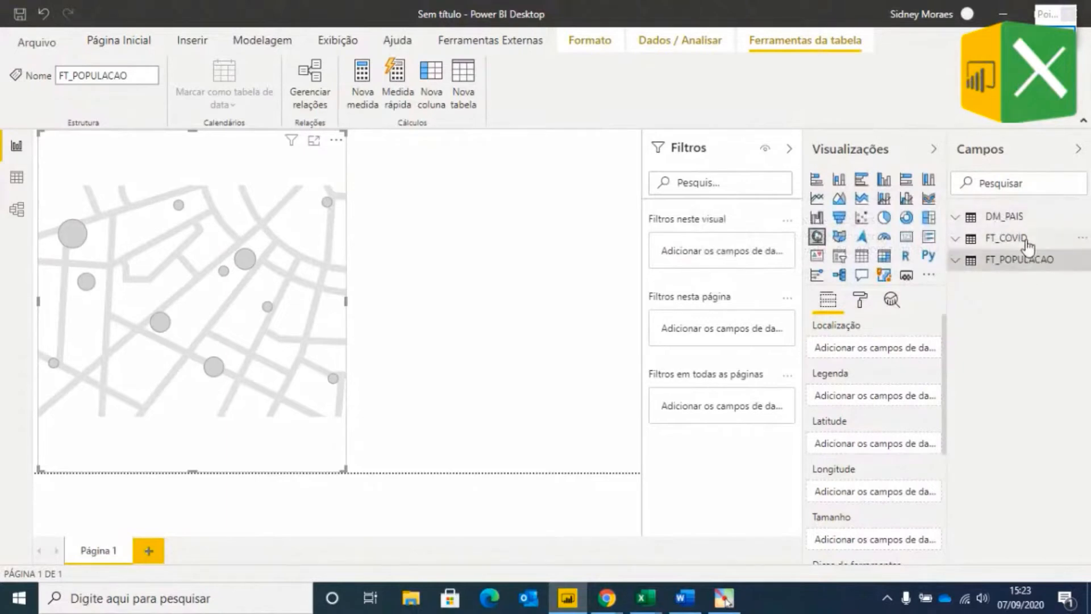
pyautogui.click(956, 217)
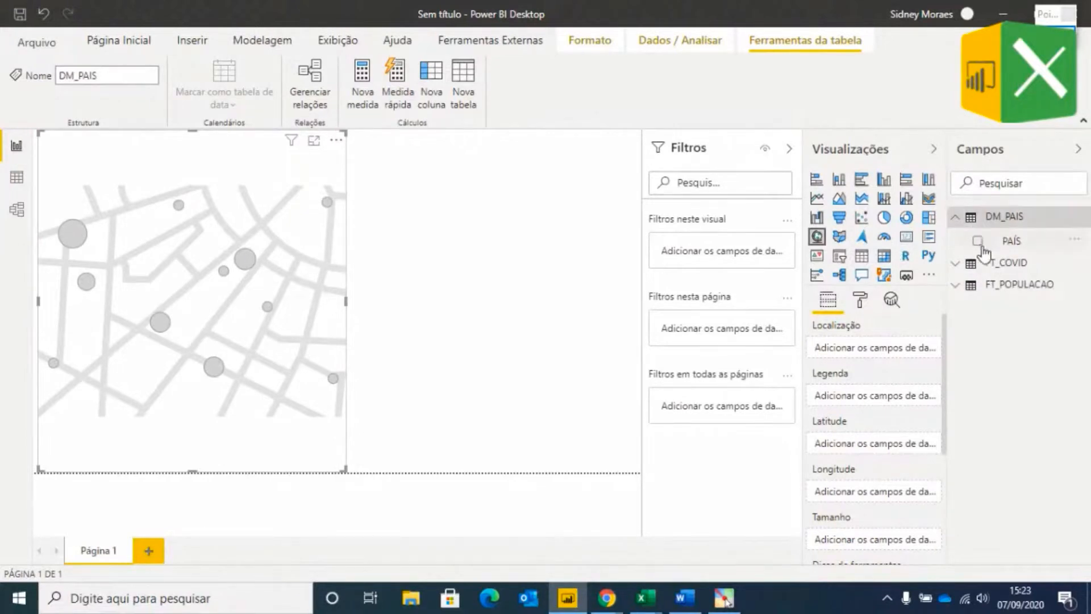
pyautogui.click(1011, 242)
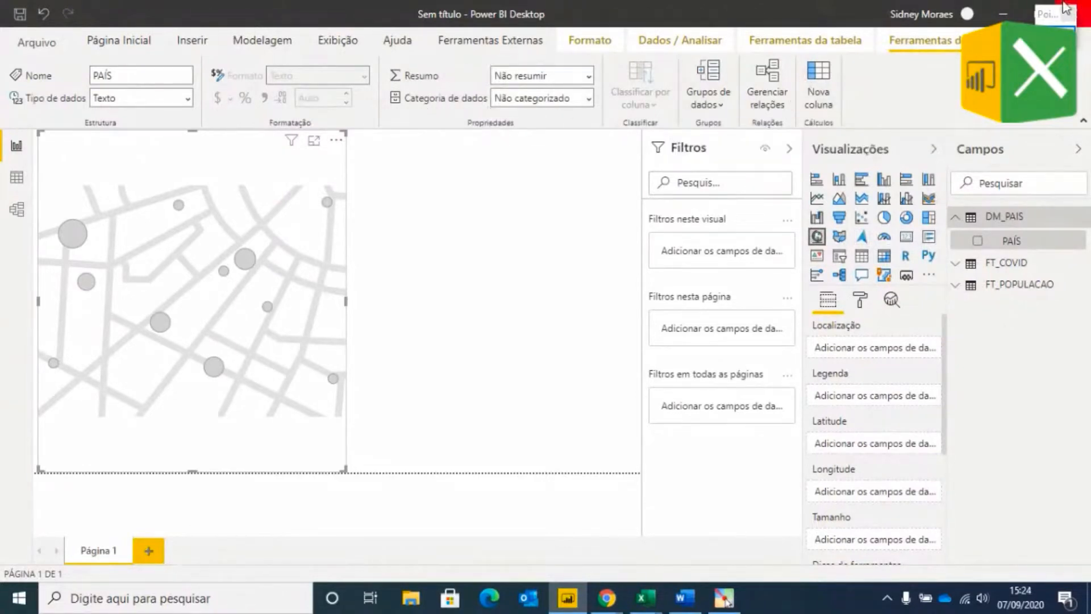
pyautogui.click(724, 598)
pyautogui.click(1045, 243)
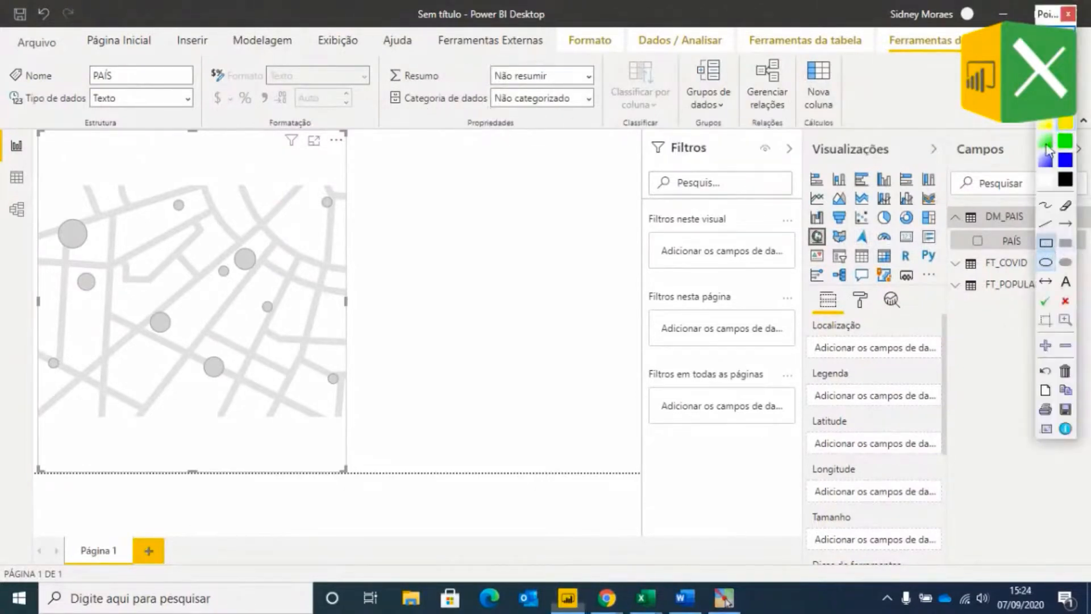
pyautogui.moveTo(373, 80); pyautogui.dragTo(613, 129)
pyautogui.click(1055, 39)
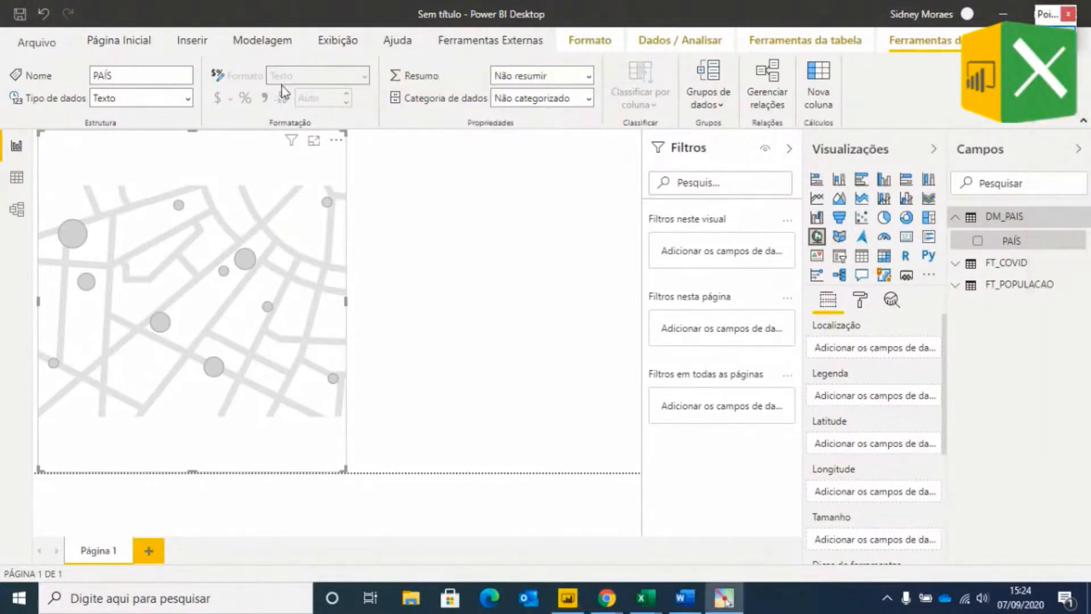
# - Set the data category of the PAÍS column to País
pyautogui.click(589, 100)
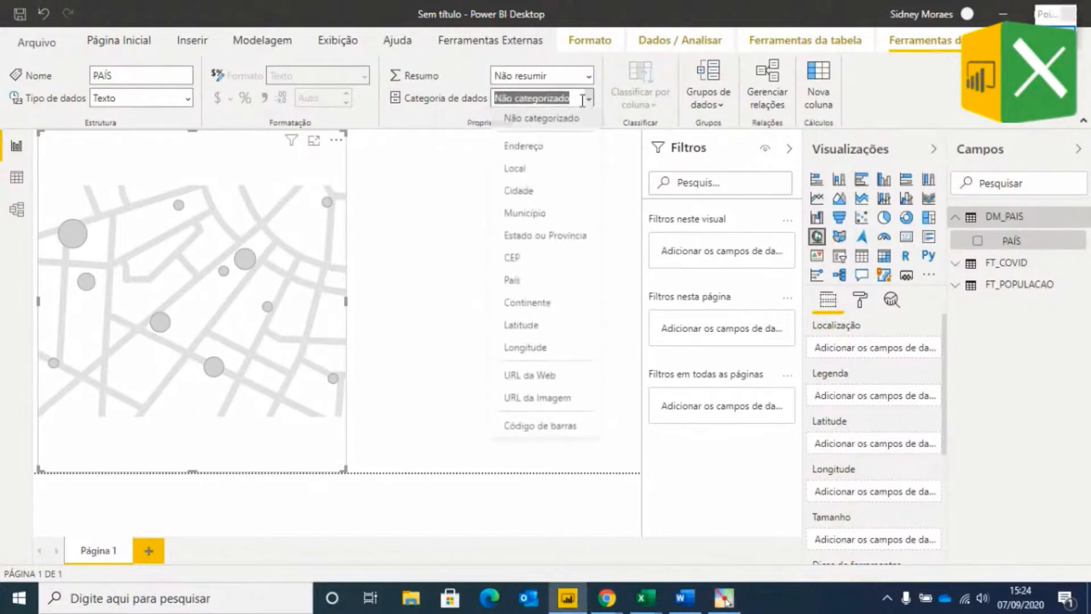
pyautogui.click(516, 285)
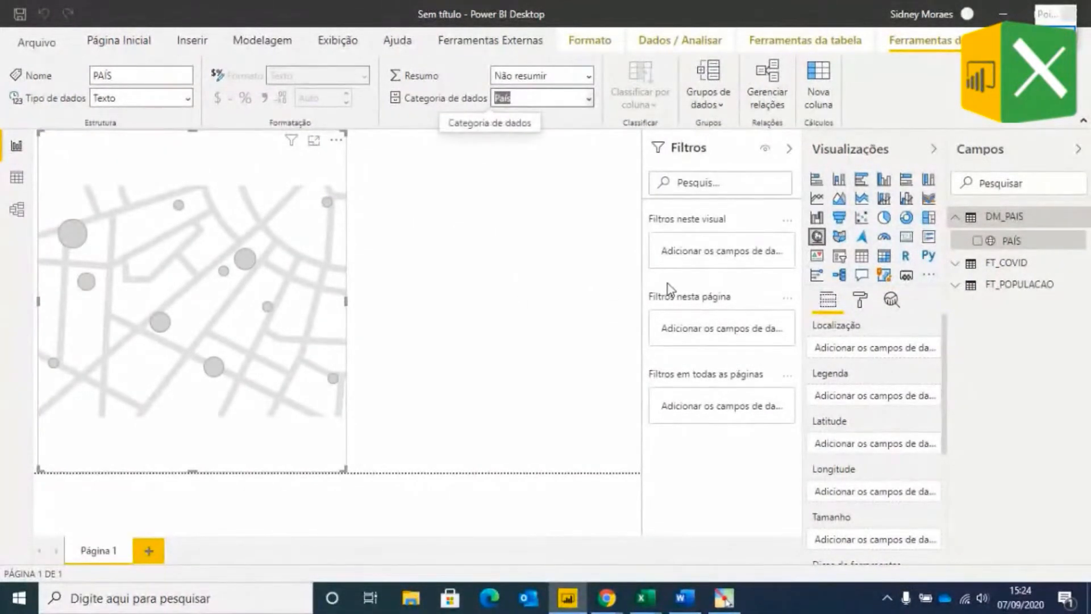
# - Assign the PAÍS field from DM_PAIS to the map's location (Localização) and widen the map slightly
pyautogui.click(258, 222)
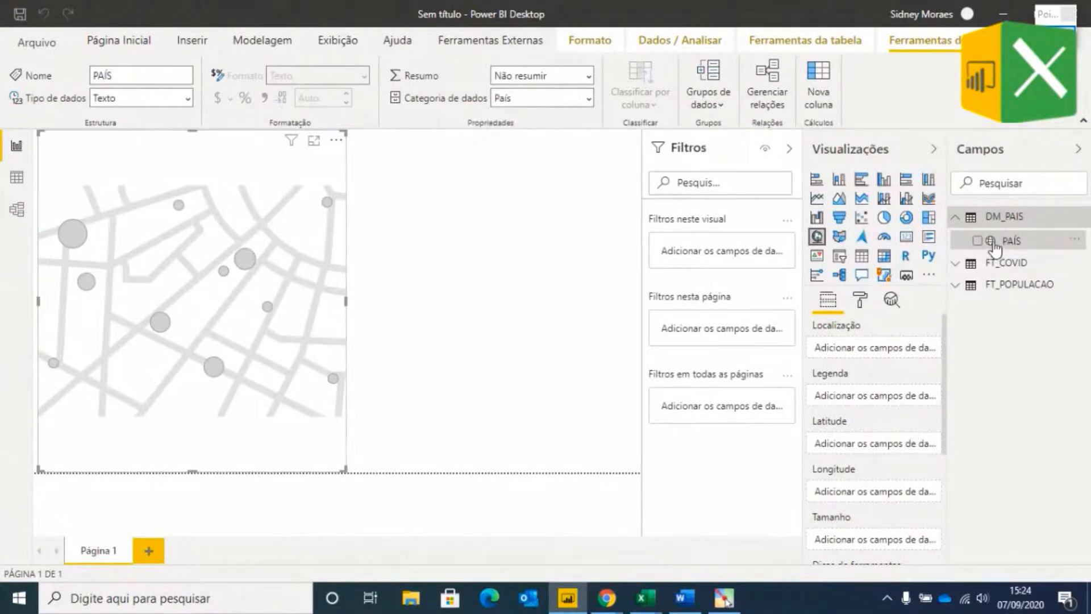
pyautogui.moveTo(998, 250); pyautogui.dragTo(938, 362)
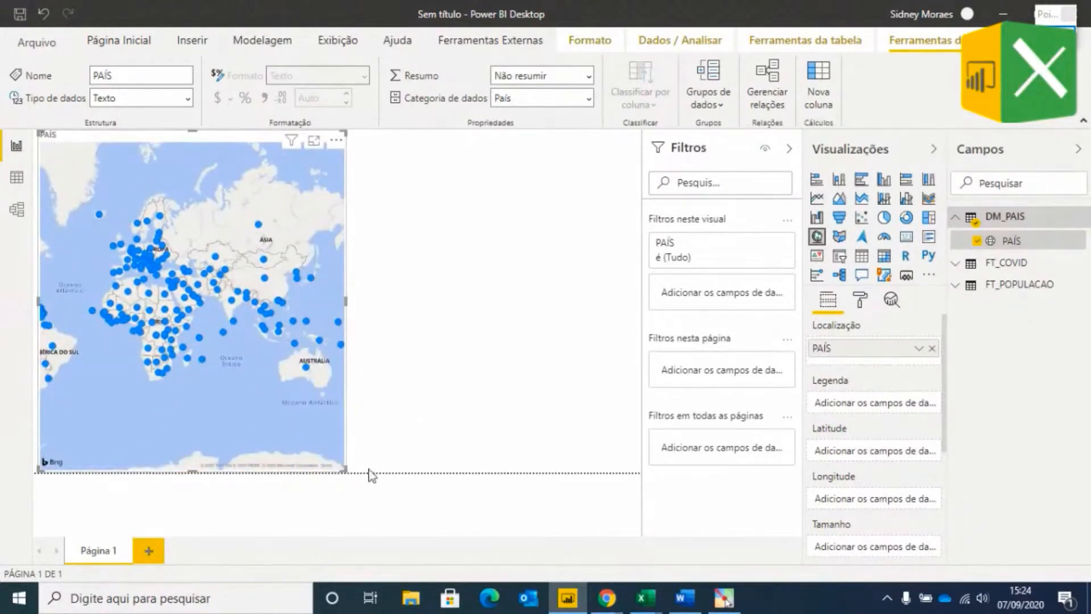
pyautogui.moveTo(371, 474); pyautogui.dragTo(398, 472)
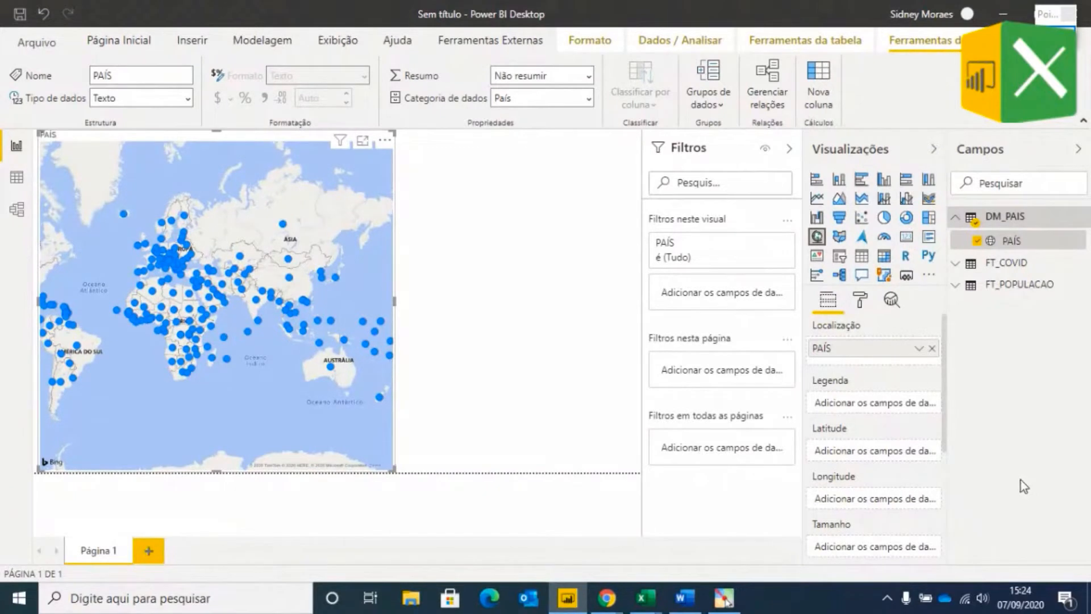
# - Size the map's bubbles by the populacao measure from FT_POPULACAO and check the bubble tooltip for China
pyautogui.click(955, 218)
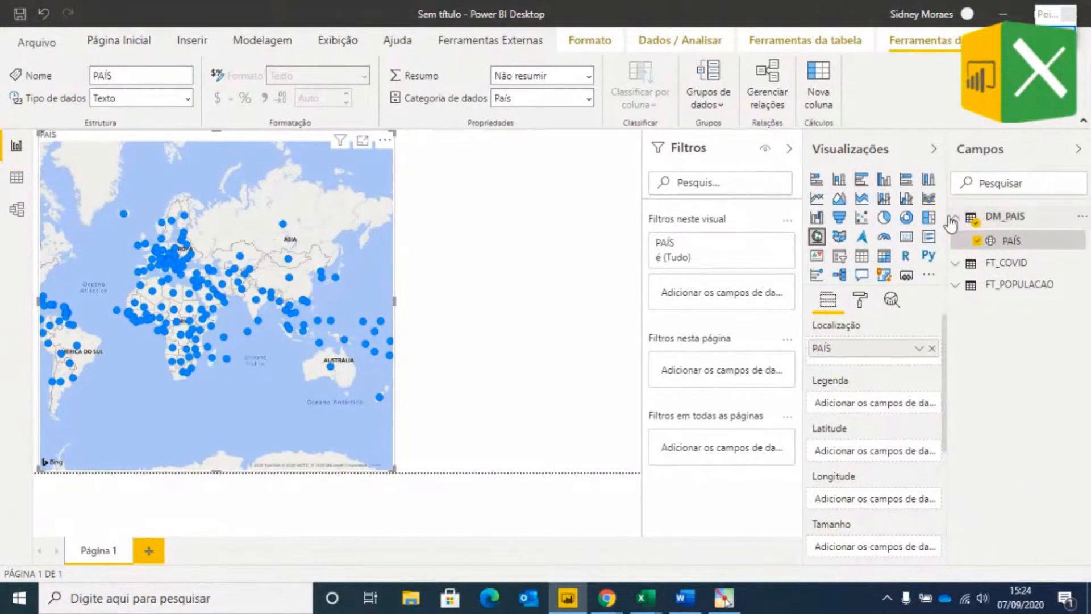
pyautogui.scroll(-1, 913, 390)
pyautogui.scroll(-3, 913, 394)
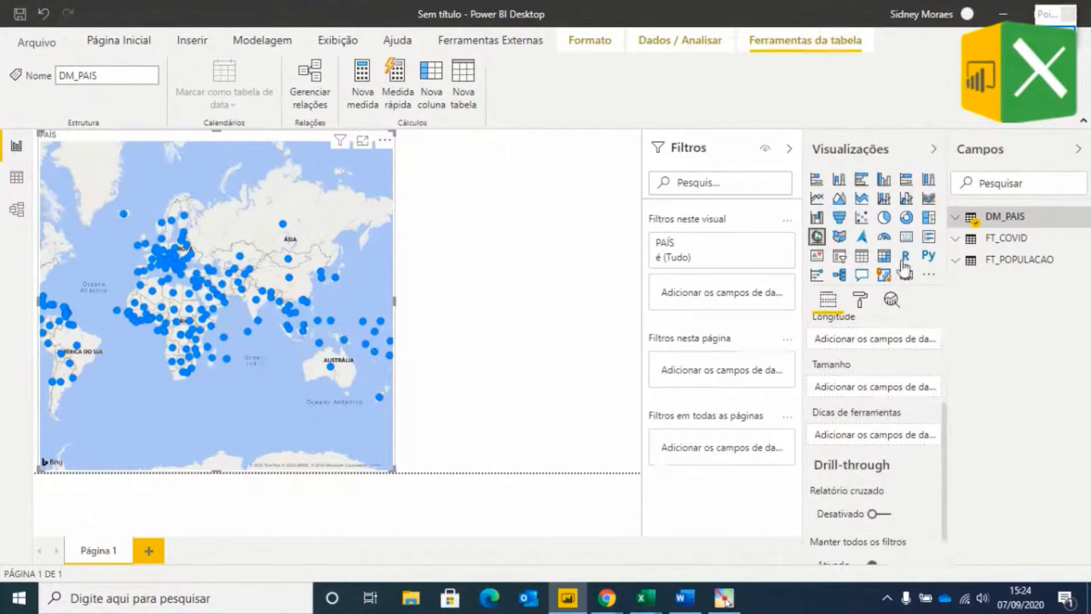
pyautogui.click(956, 261)
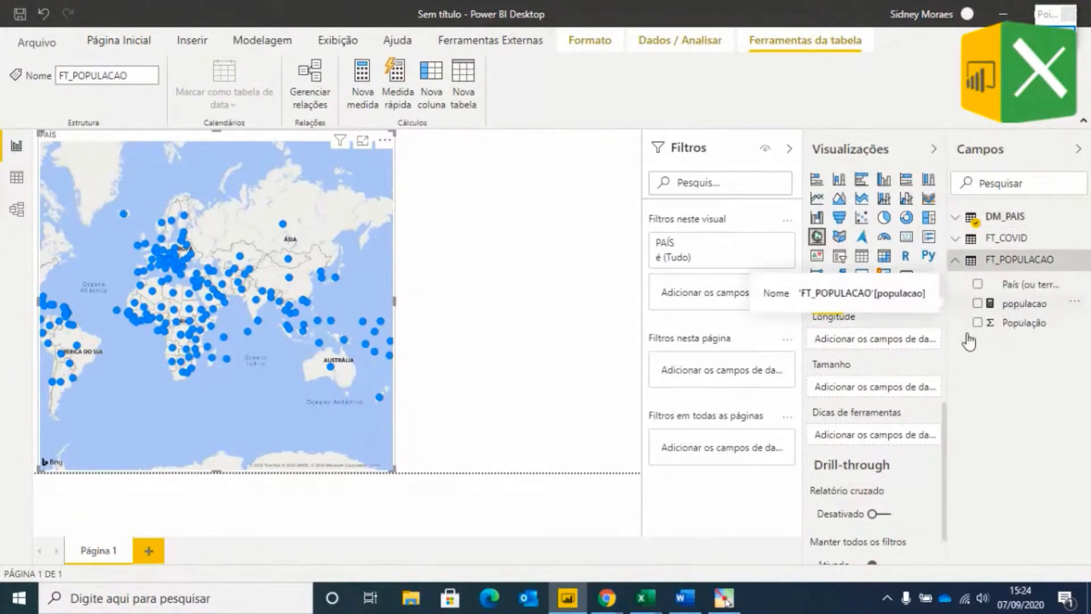
pyautogui.moveTo(1018, 312); pyautogui.dragTo(878, 393)
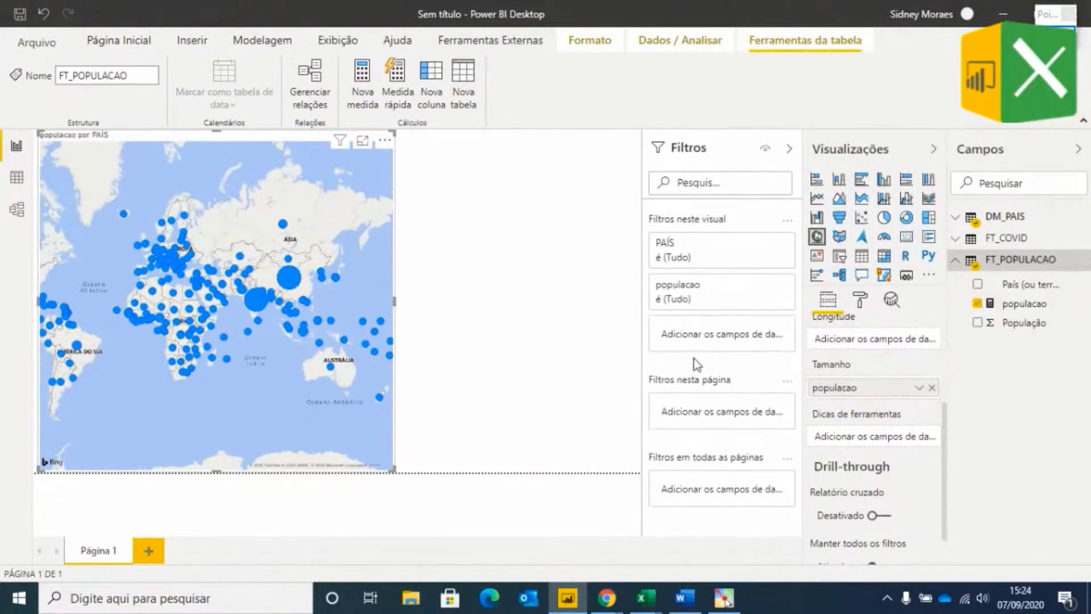
pyautogui.moveTo(281, 292)
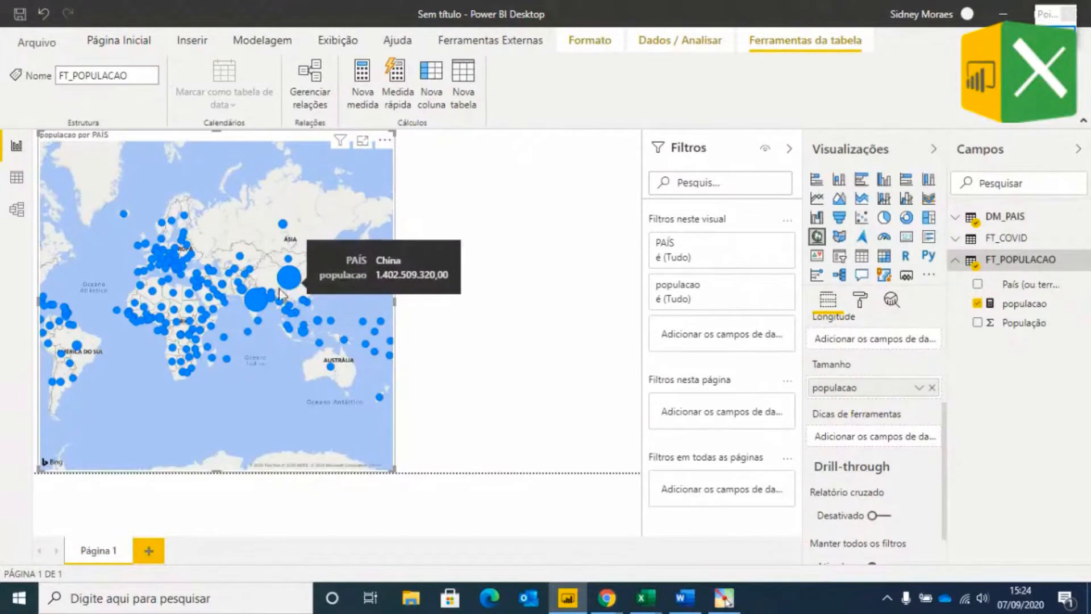
pyautogui.moveTo(261, 383); pyautogui.dragTo(341, 387)
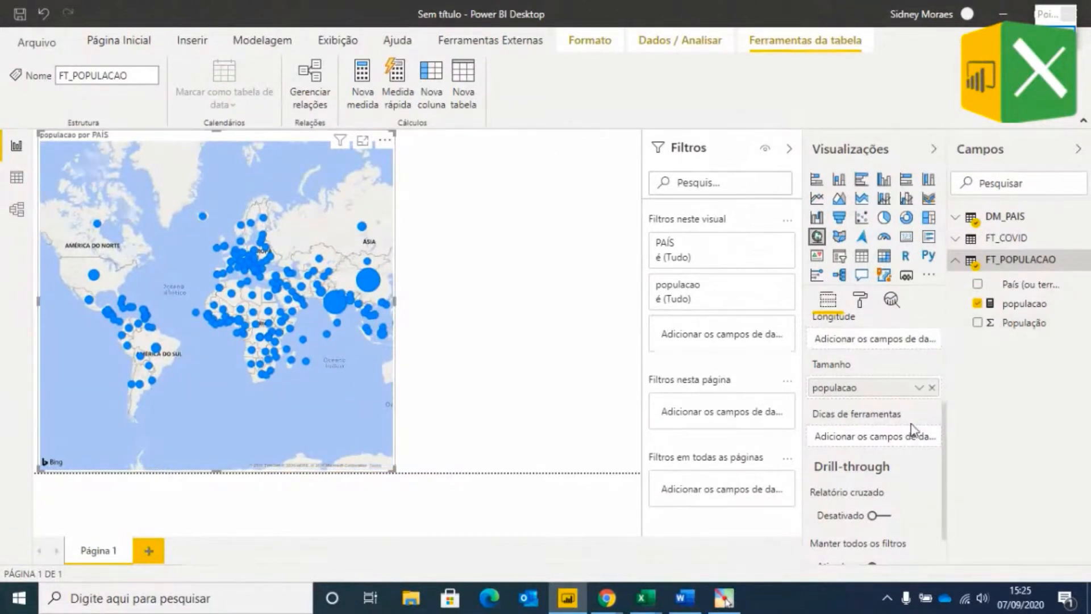
# - Add the obitos measure from FT_COVID to the map's tooltips (Dicas de ferramentas)
pyautogui.scroll(2, 912, 430)
pyautogui.scroll(2, 912, 430)
pyautogui.scroll(-4, 909, 434)
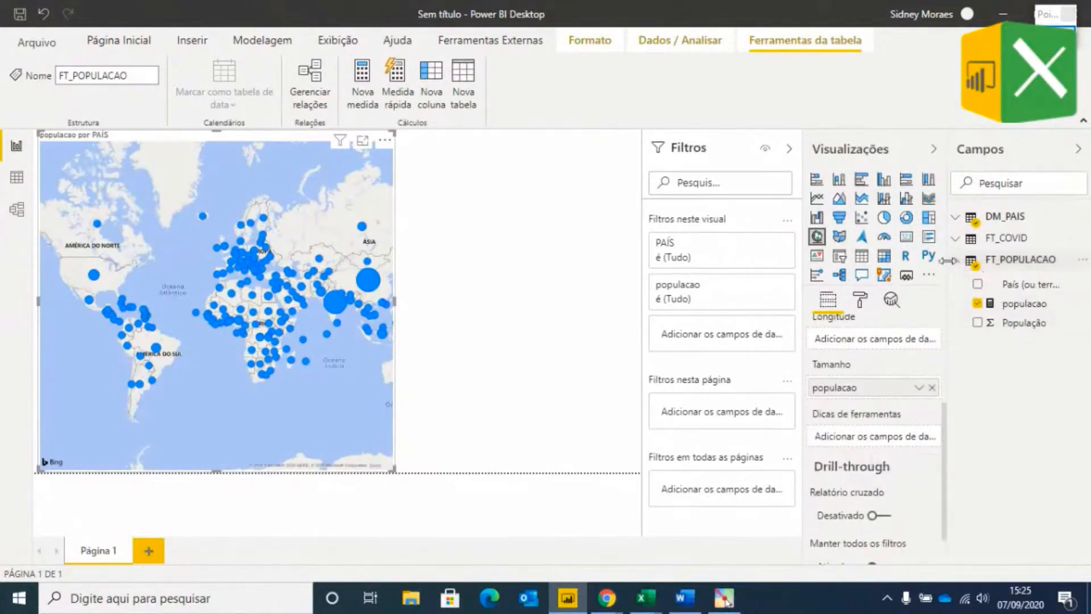
pyautogui.click(955, 239)
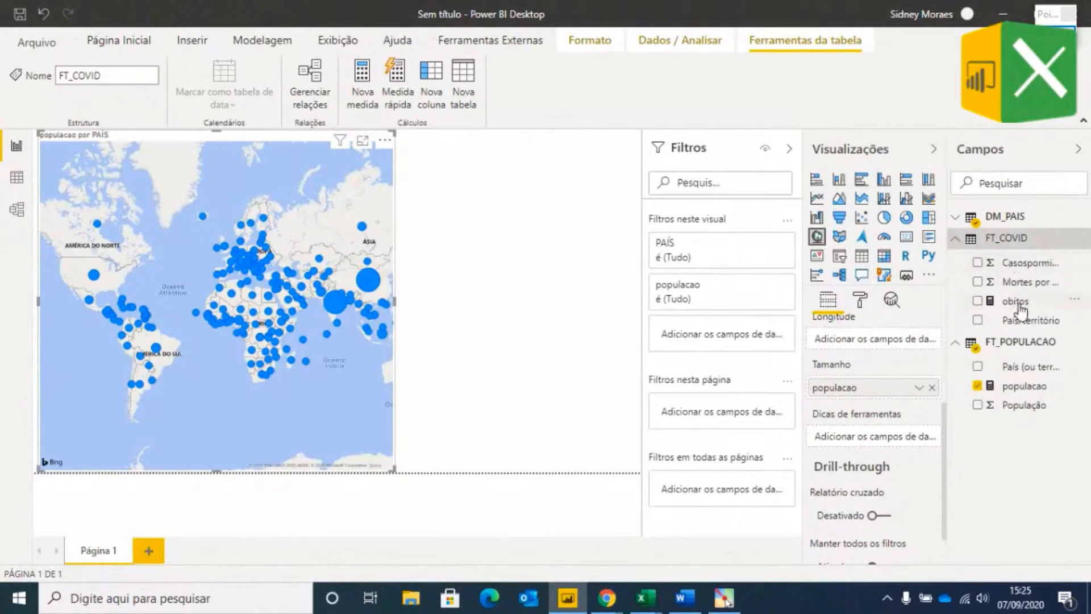
pyautogui.moveTo(1017, 304); pyautogui.dragTo(823, 438)
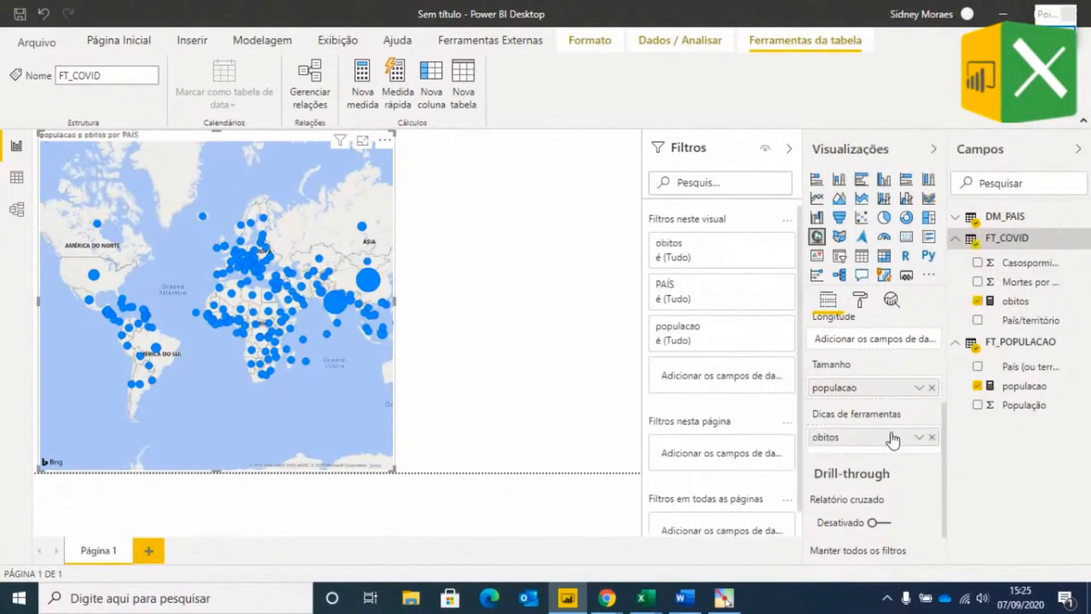
pyautogui.moveTo(291, 282)
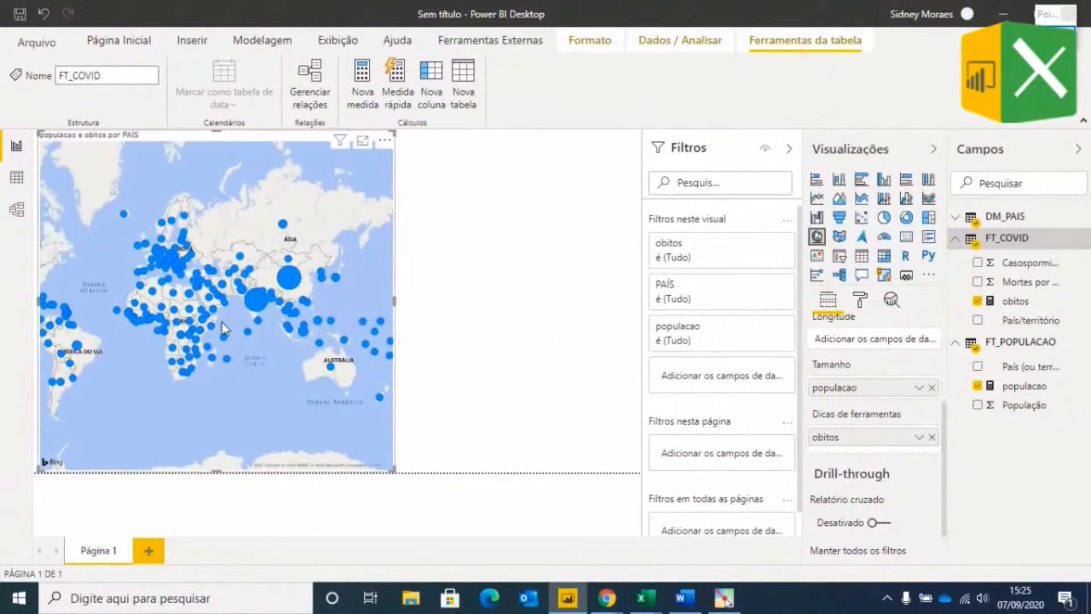
# - Format the map's default data color with a diverging color scale (Escala de cores, Divergente) based on the obitos measure
pyautogui.scroll(3, 845, 435)
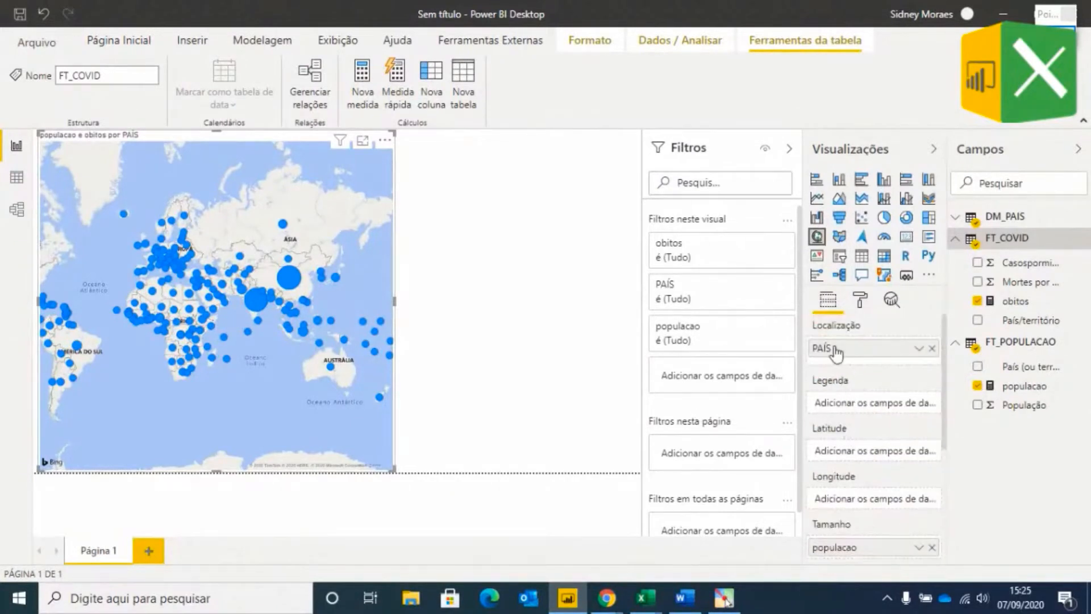
pyautogui.scroll(-3, 856, 488)
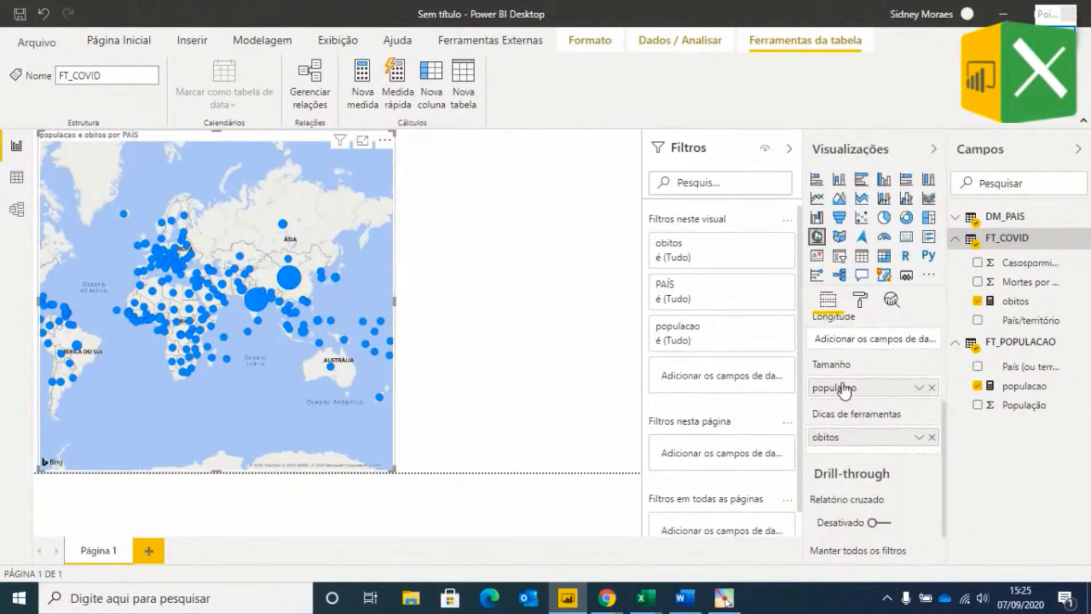
pyautogui.scroll(3, 846, 389)
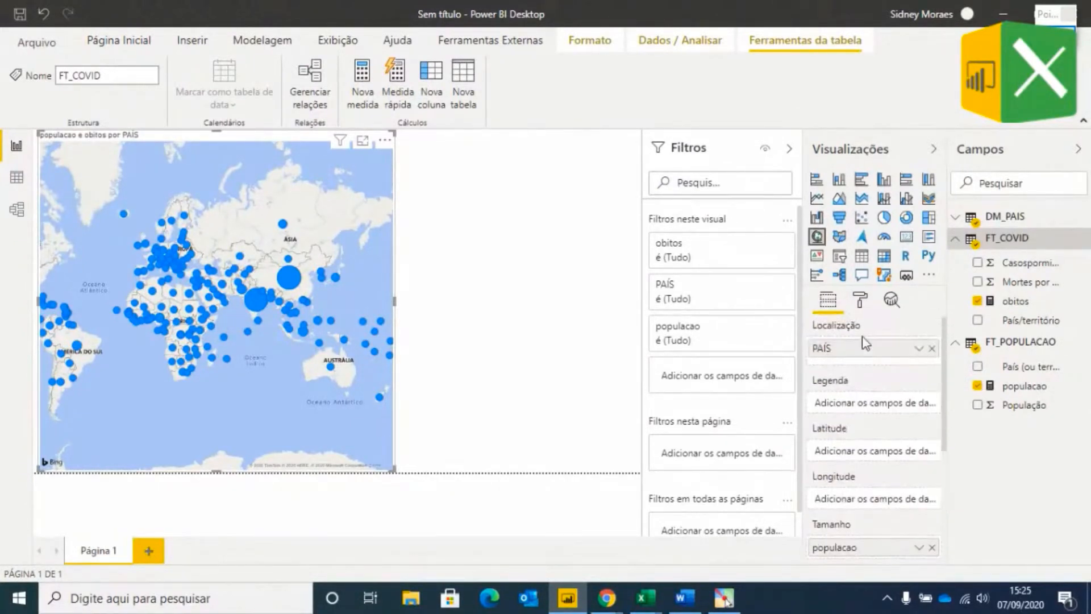
pyautogui.click(861, 301)
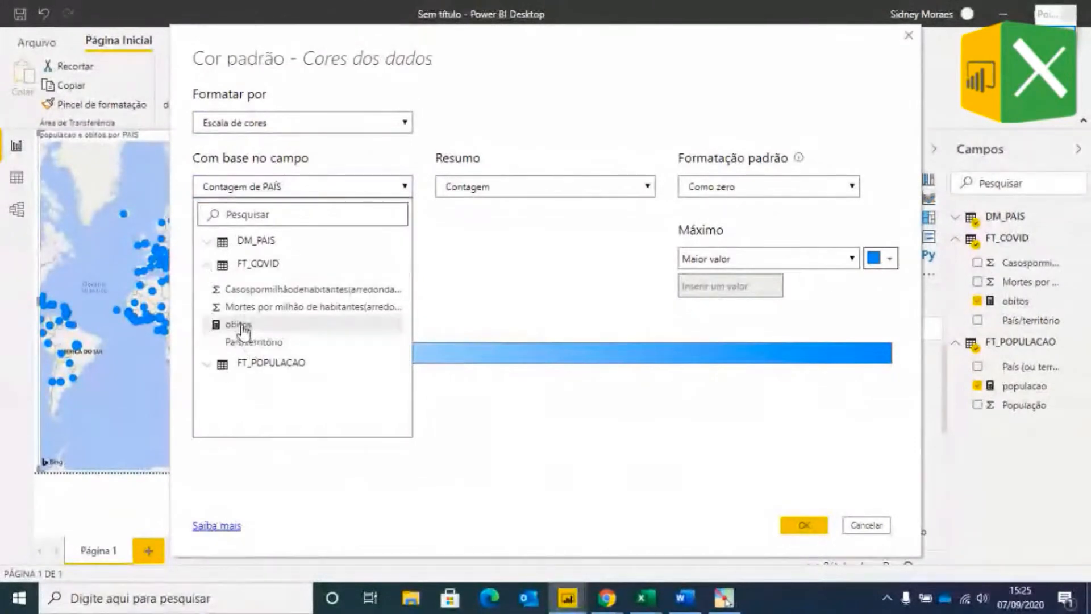
pyautogui.click(242, 324)
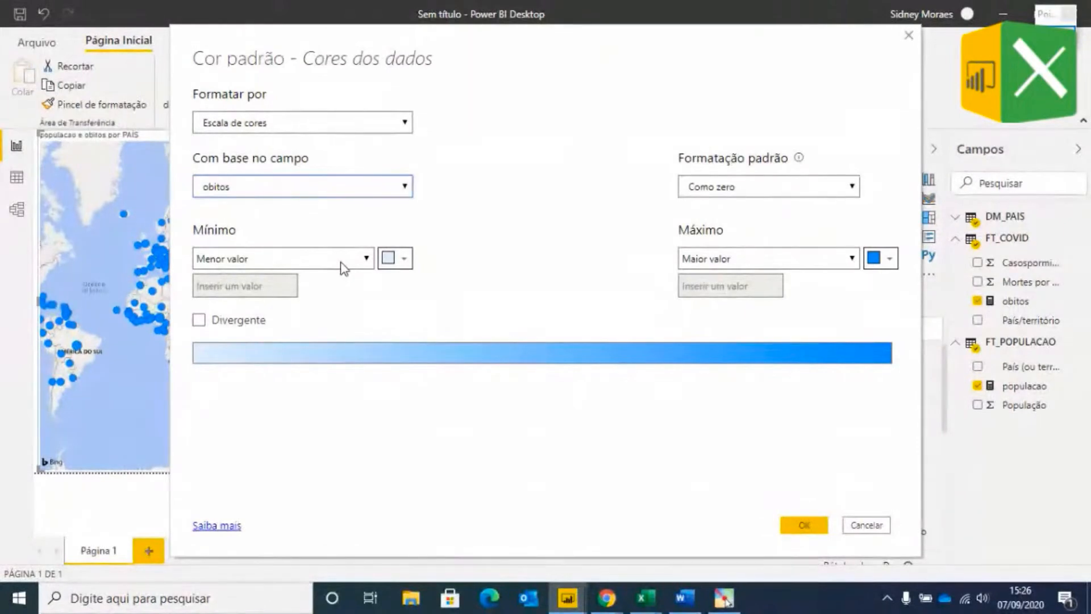
pyautogui.click(201, 321)
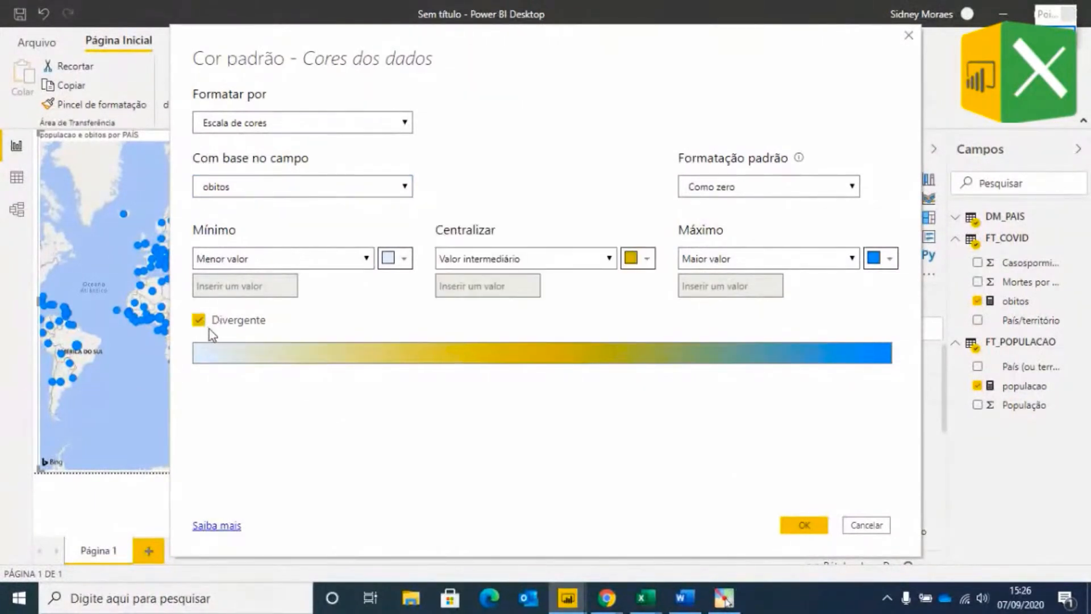
# - Set the color scale's minimum to theme blue and its maximum to theme red, and apply the scale to the map
pyautogui.click(398, 261)
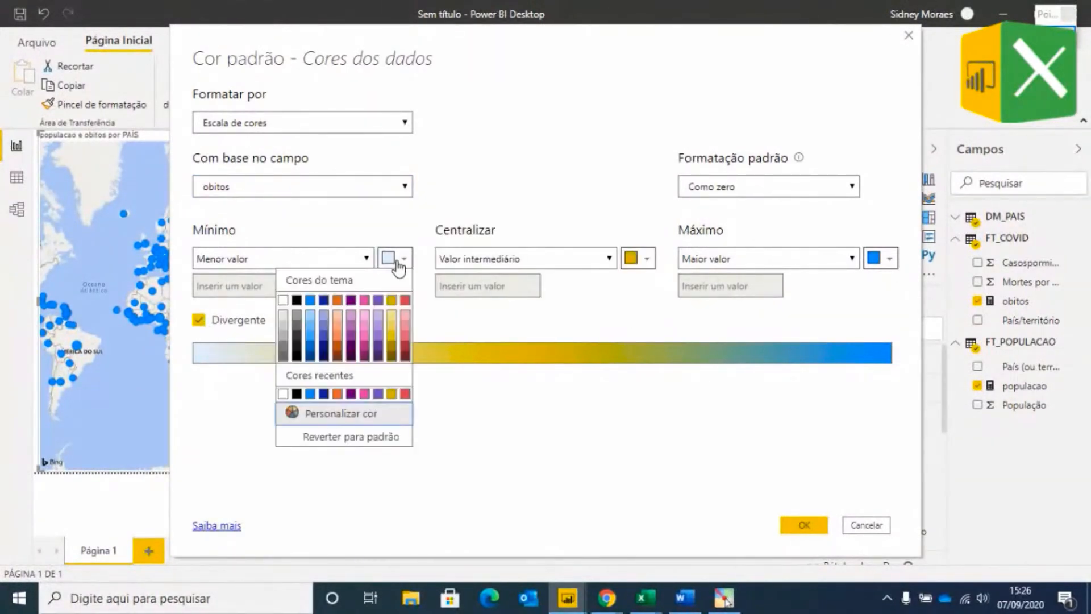
pyautogui.click(310, 300)
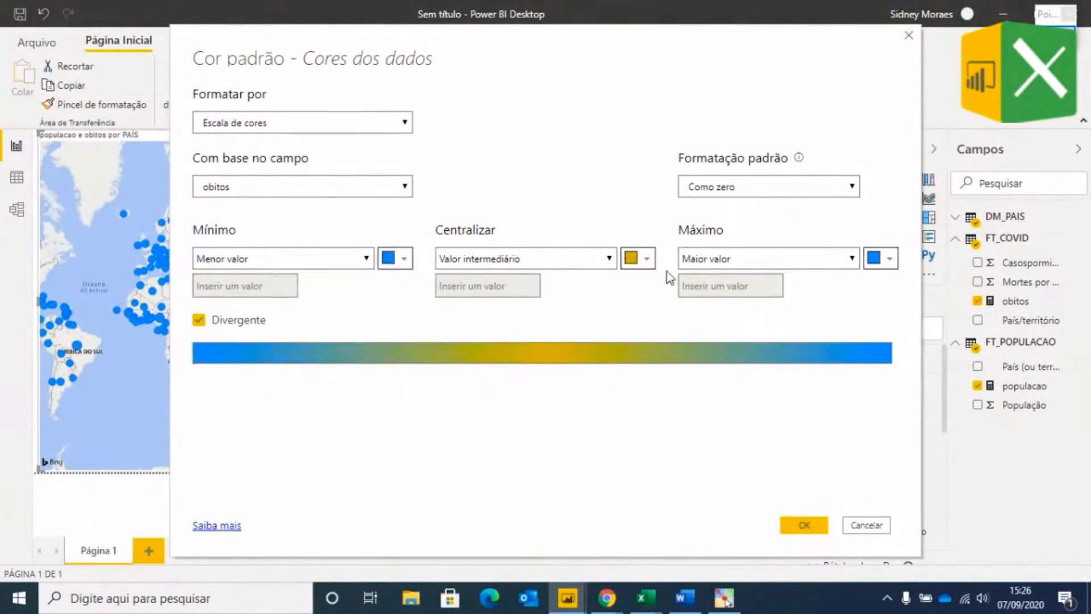
pyautogui.click(880, 258)
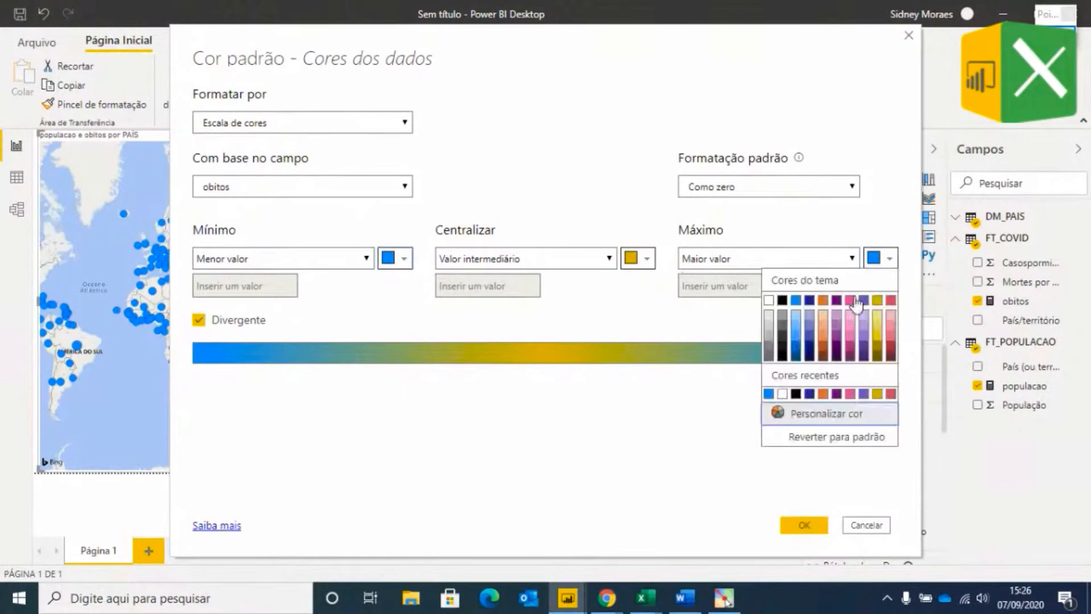
pyautogui.click(893, 310)
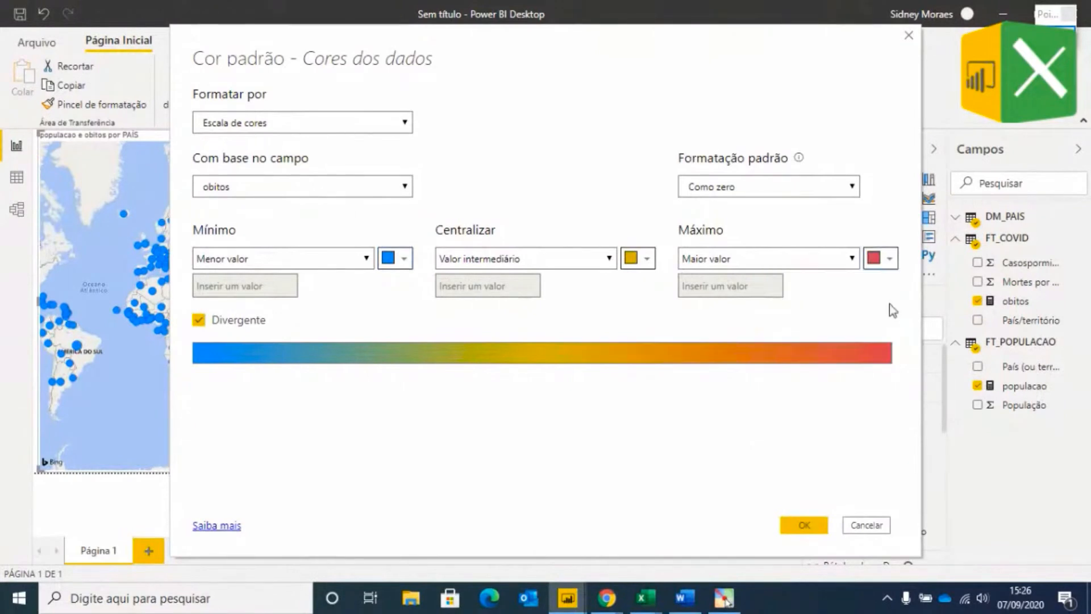
pyautogui.click(254, 264)
pyautogui.click(257, 263)
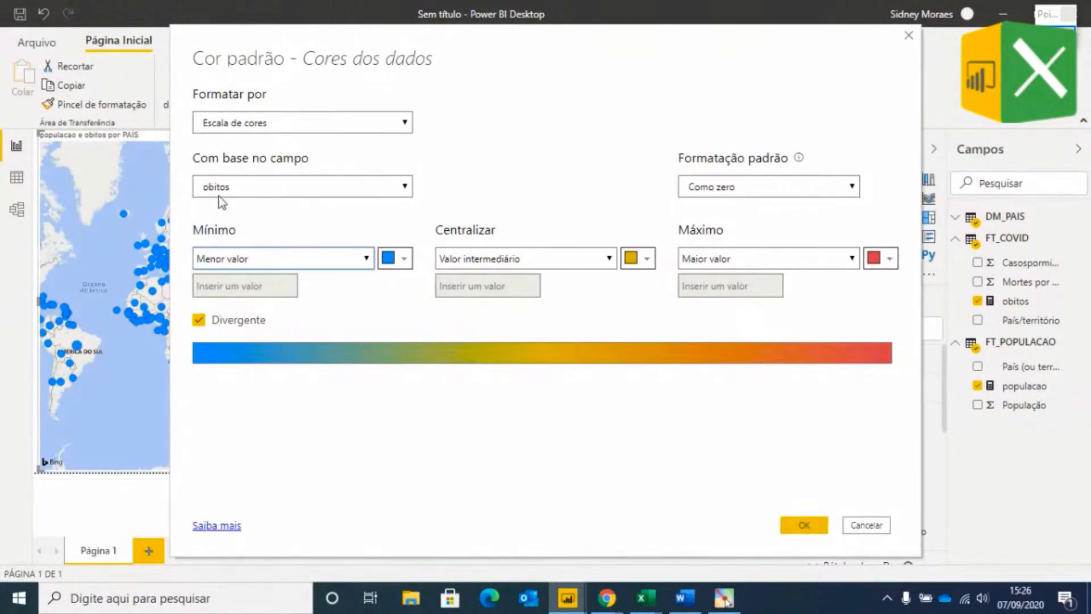
pyautogui.click(791, 531)
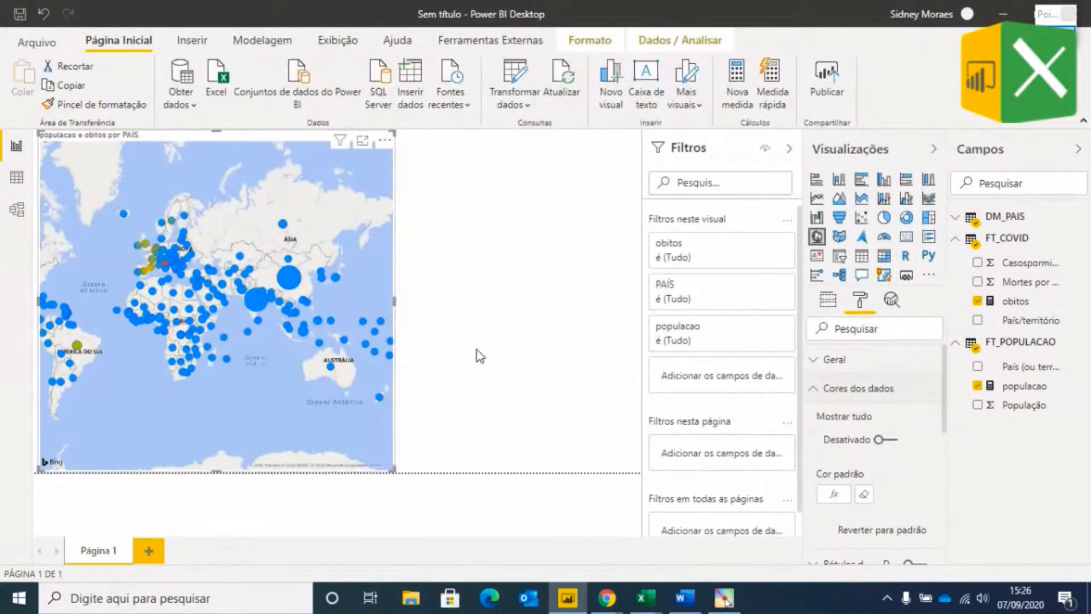
# - Show the population and deaths map in focus mode to examine the colored bubbles
pyautogui.click(363, 145)
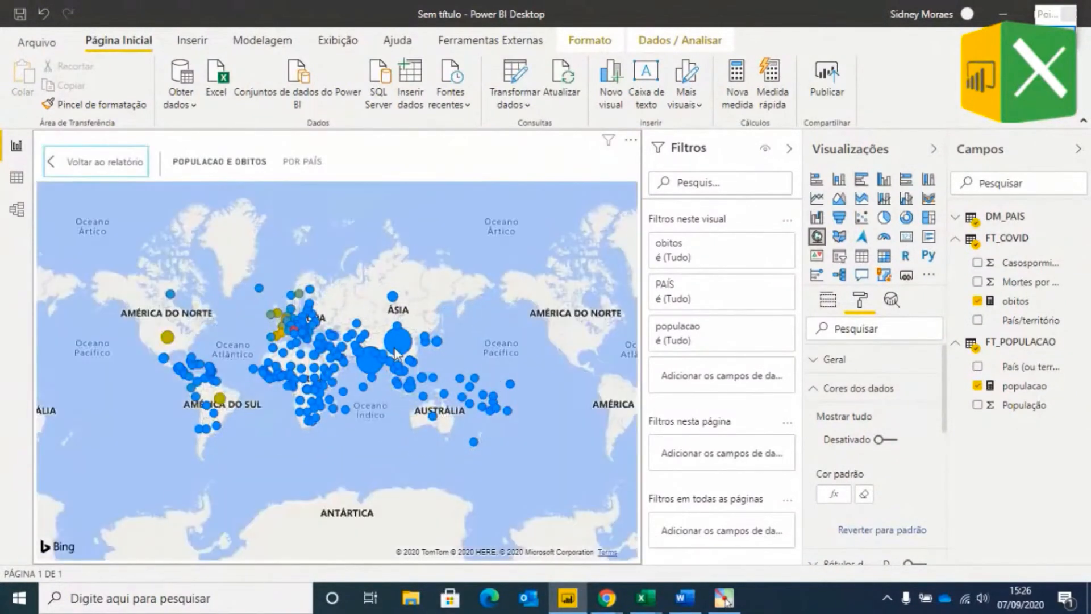
# - Examine the bubble sizes, colors and tooltips on the focused map across Europe, South America, Africa and Asia
pyautogui.scroll(2, 391, 366)
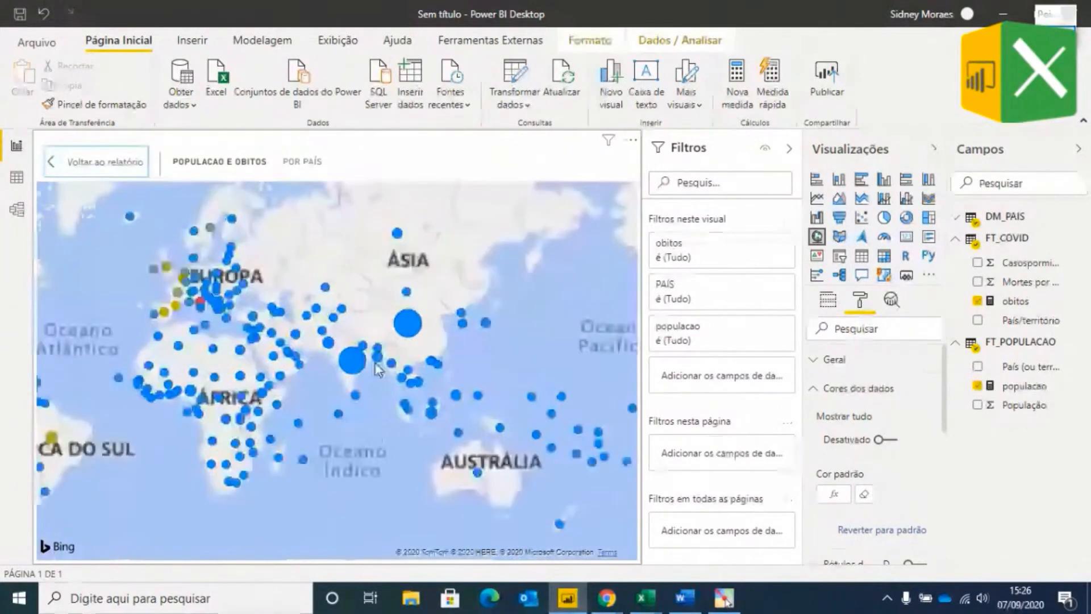
pyautogui.moveTo(304, 294); pyautogui.dragTo(523, 320)
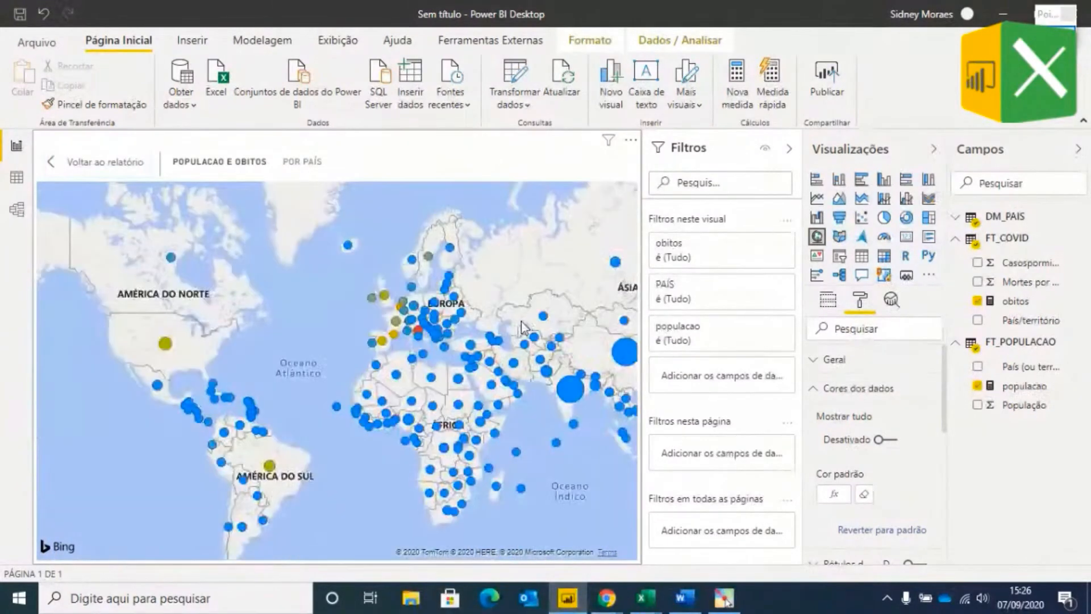
pyautogui.scroll(1, 522, 319)
pyautogui.moveTo(320, 345)
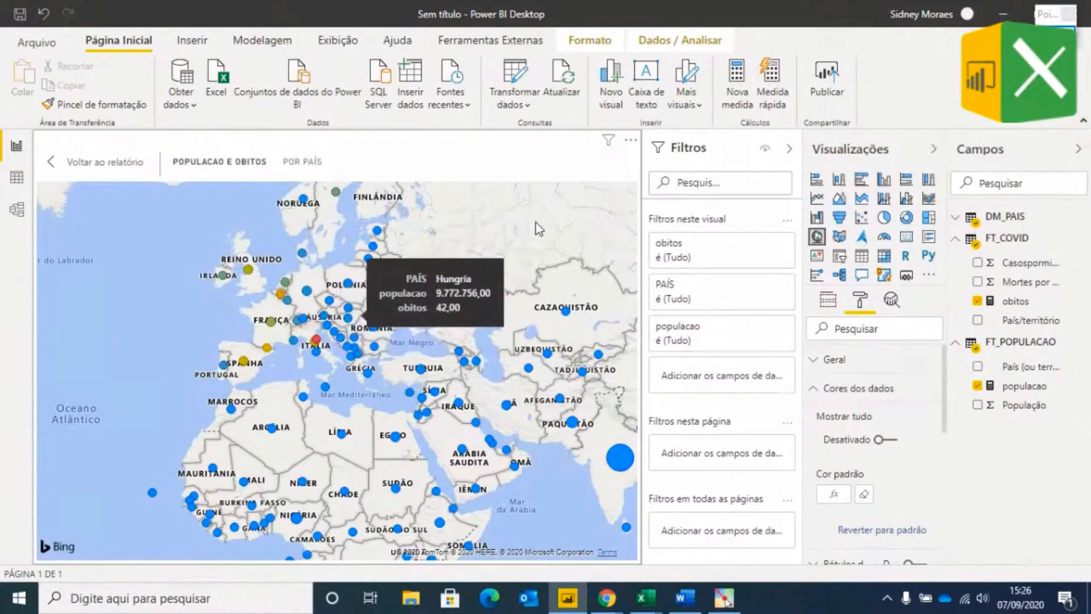
pyautogui.moveTo(499, 250); pyautogui.dragTo(589, 233)
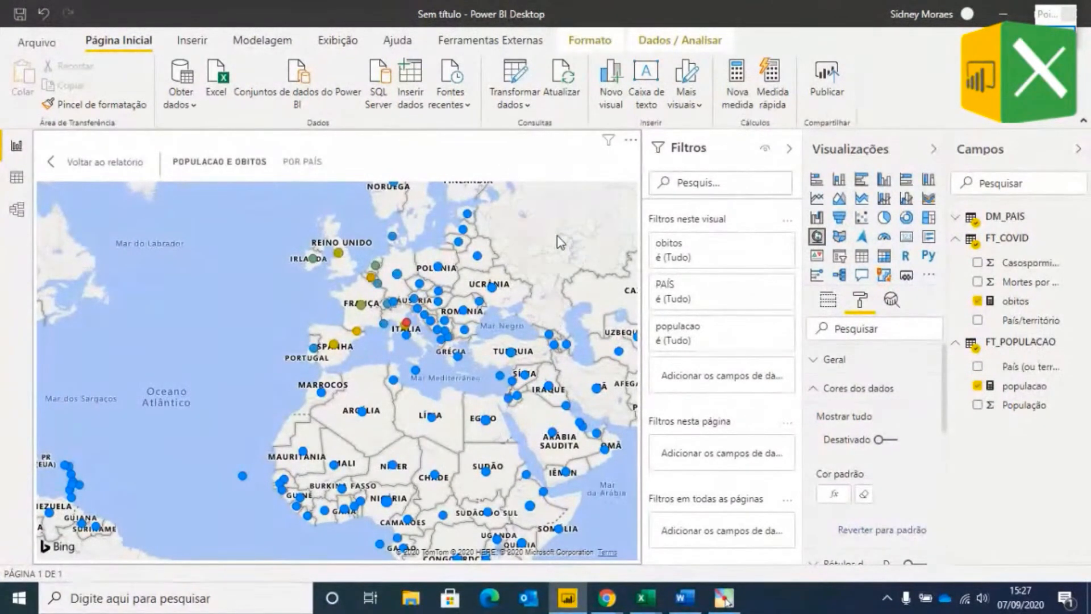
pyautogui.moveTo(518, 257); pyautogui.dragTo(573, 241)
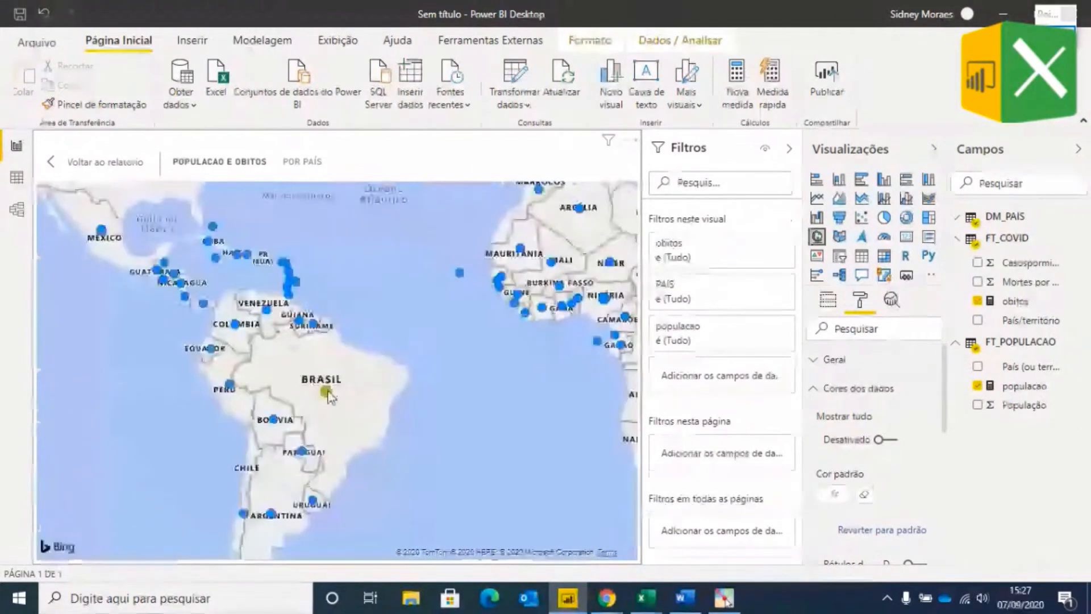
pyautogui.moveTo(326, 391)
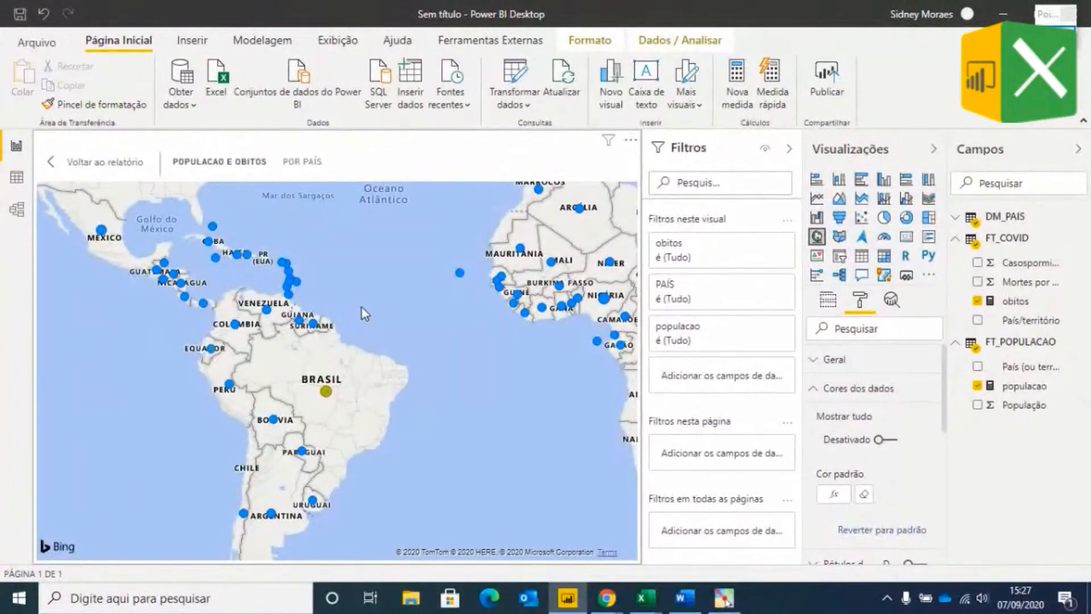
pyautogui.moveTo(396, 291); pyautogui.dragTo(224, 242)
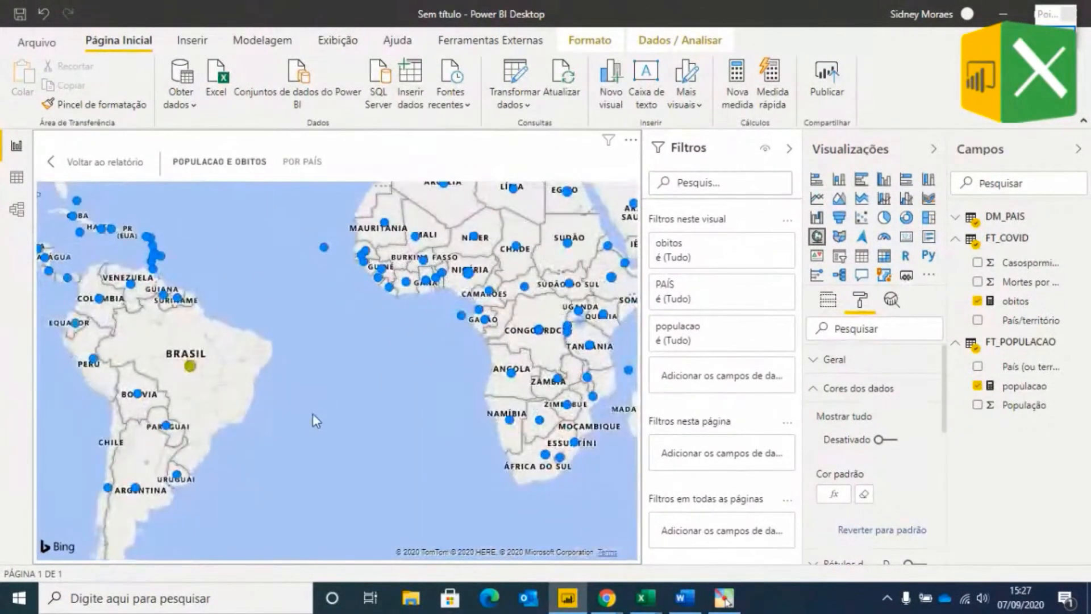
pyautogui.moveTo(312, 414); pyautogui.dragTo(250, 428)
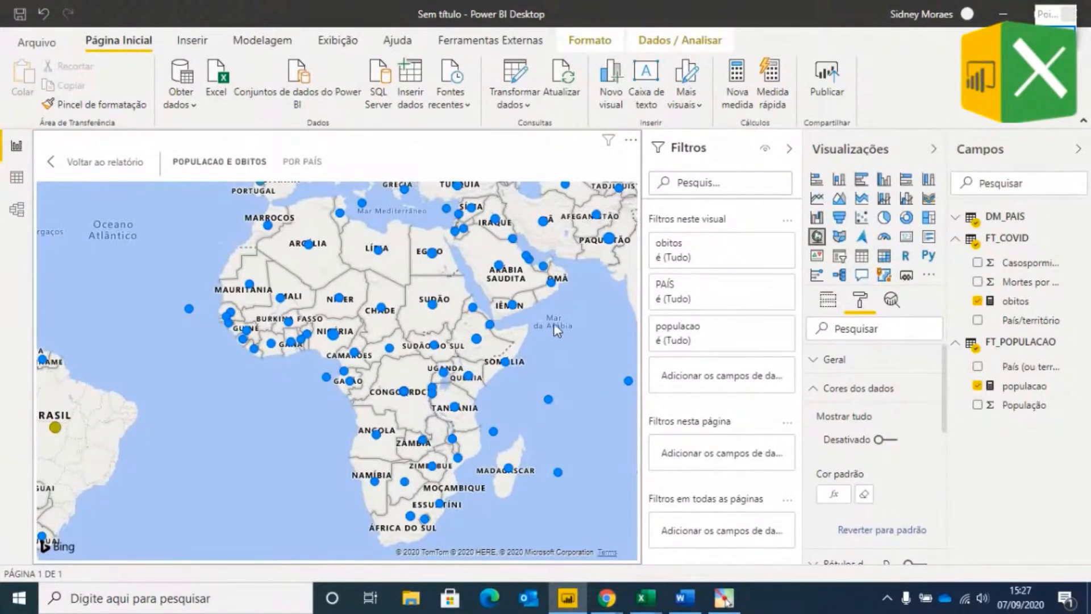
pyautogui.scroll(-3, 553, 323)
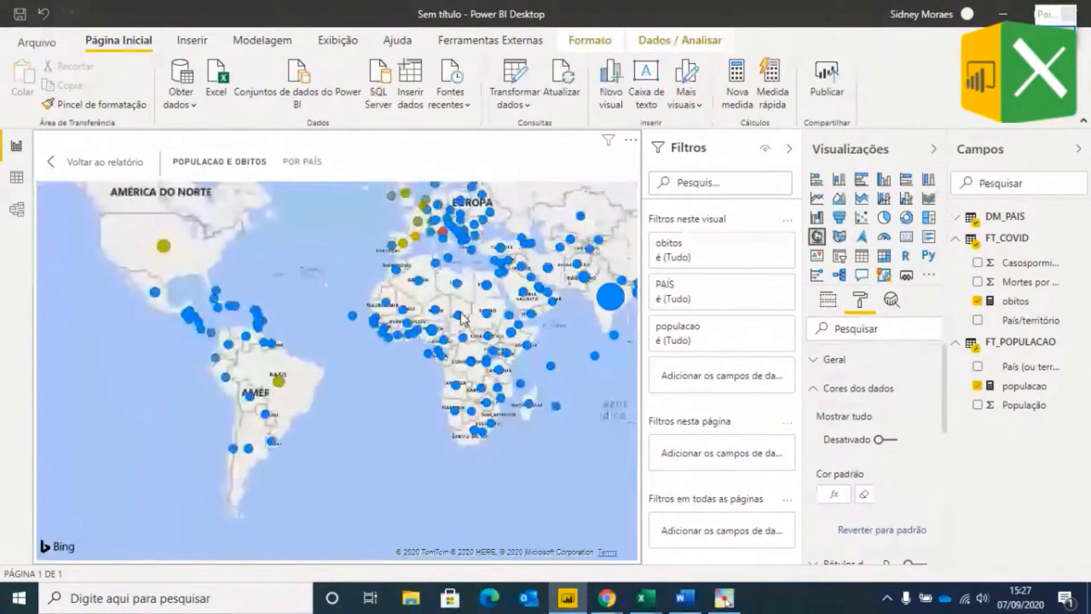
pyautogui.scroll(-1, 461, 312)
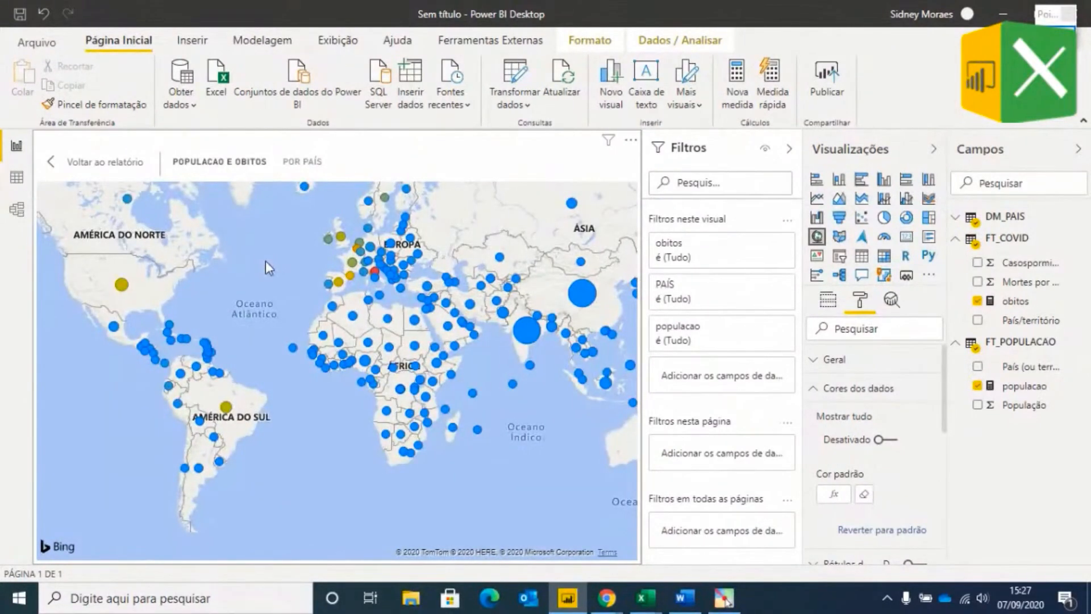
pyautogui.moveTo(265, 260); pyautogui.dragTo(232, 266)
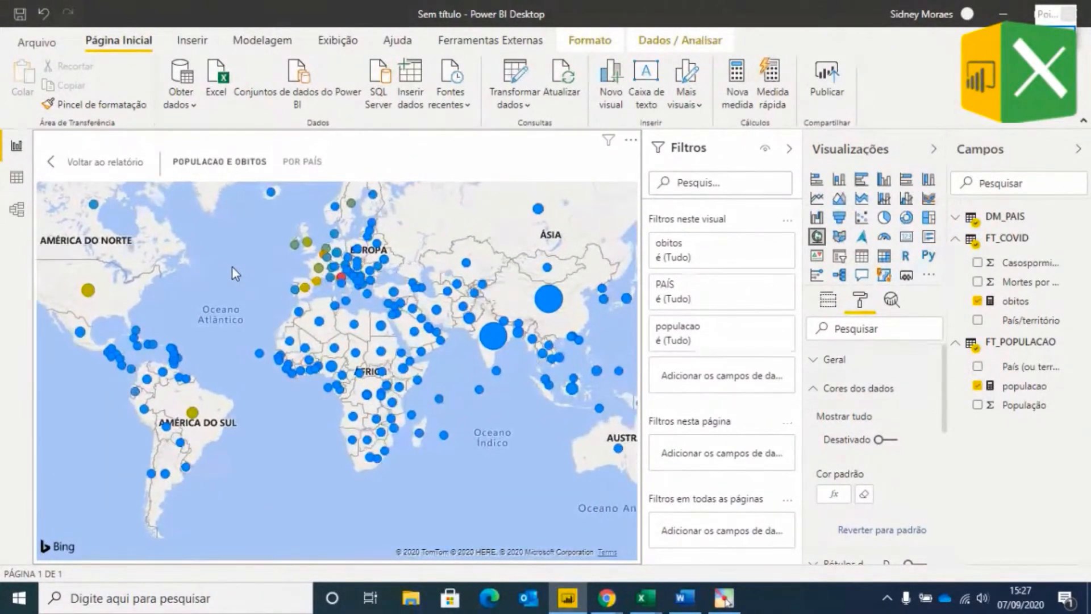
# - Return from focus mode to the report page and reposition the map to show the Americas, Europe and Africa
pyautogui.press('Escape')
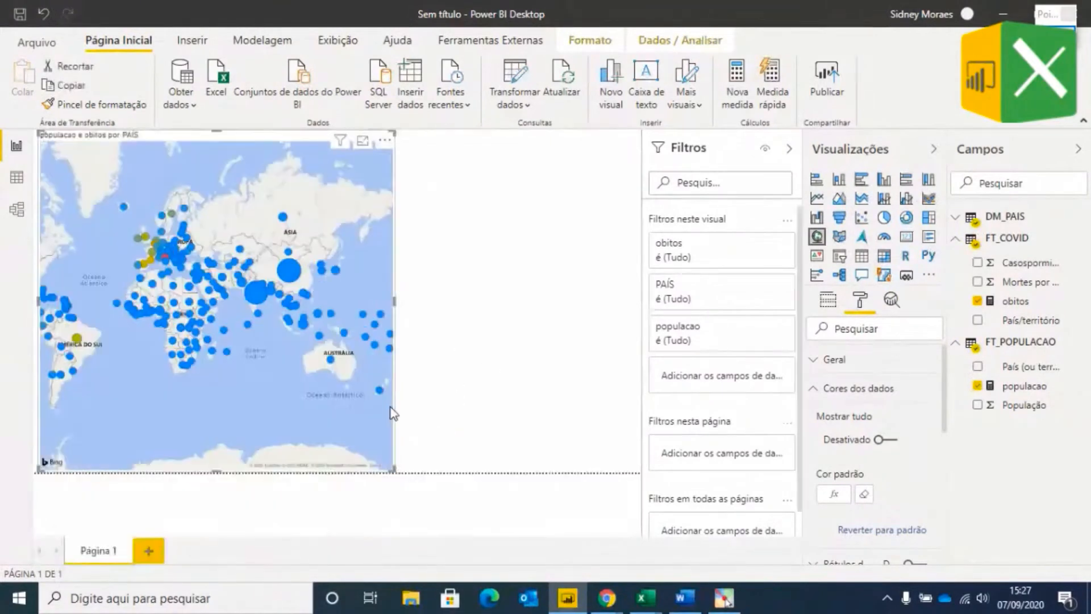
pyautogui.moveTo(251, 421); pyautogui.dragTo(302, 419)
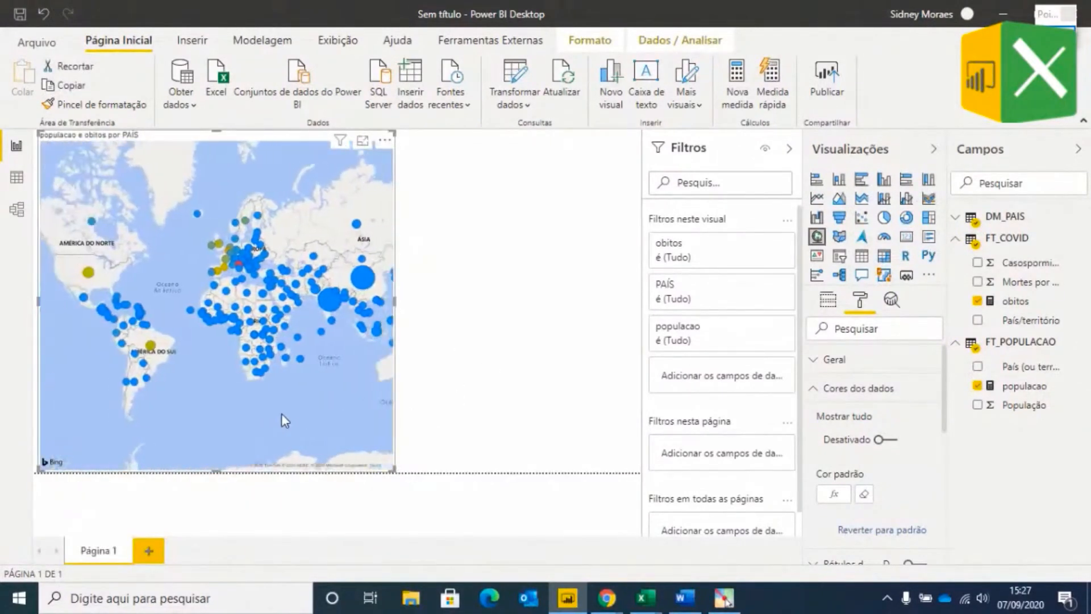
# - Insert a scatter chart beside the map and assign PAÍS from DM_PAIS to its details (Detalhes)
pyautogui.click(493, 220)
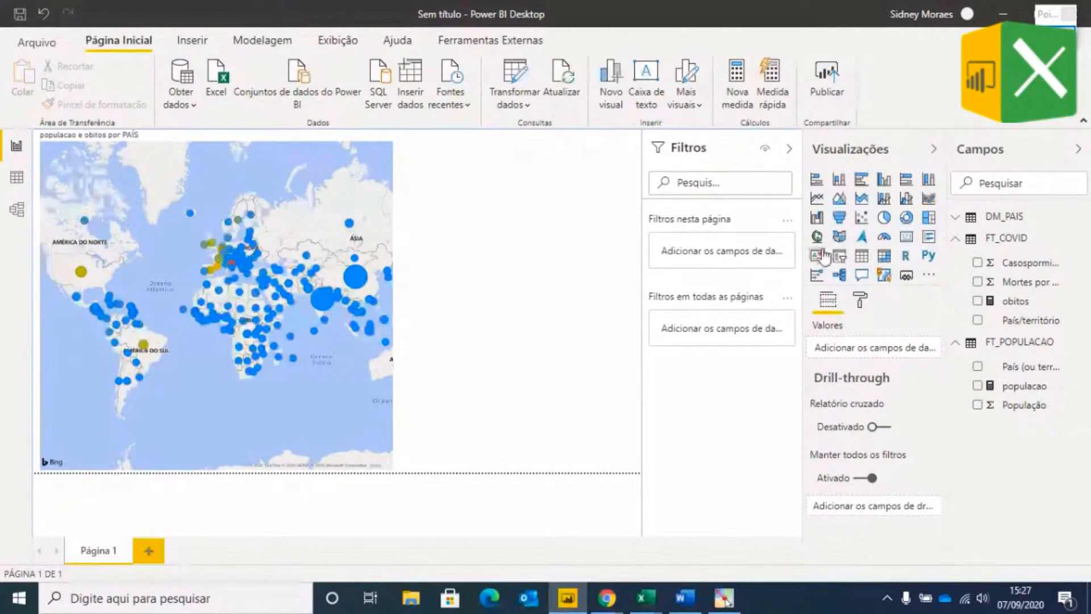
pyautogui.press('F9')
pyautogui.moveTo(845, 201); pyautogui.dragTo(880, 233)
pyautogui.press('F9')
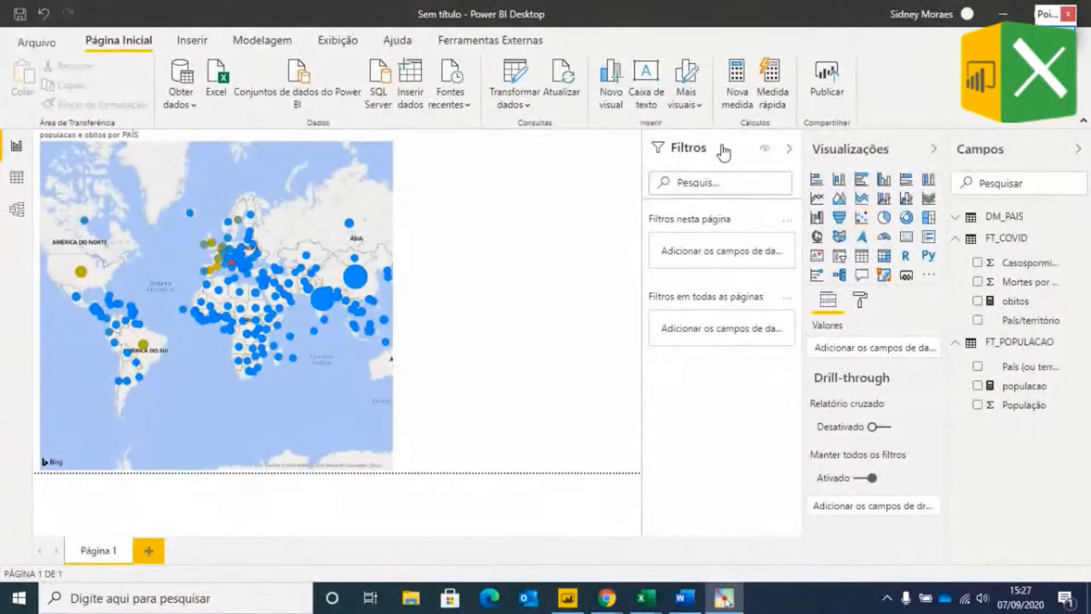
pyautogui.click(861, 217)
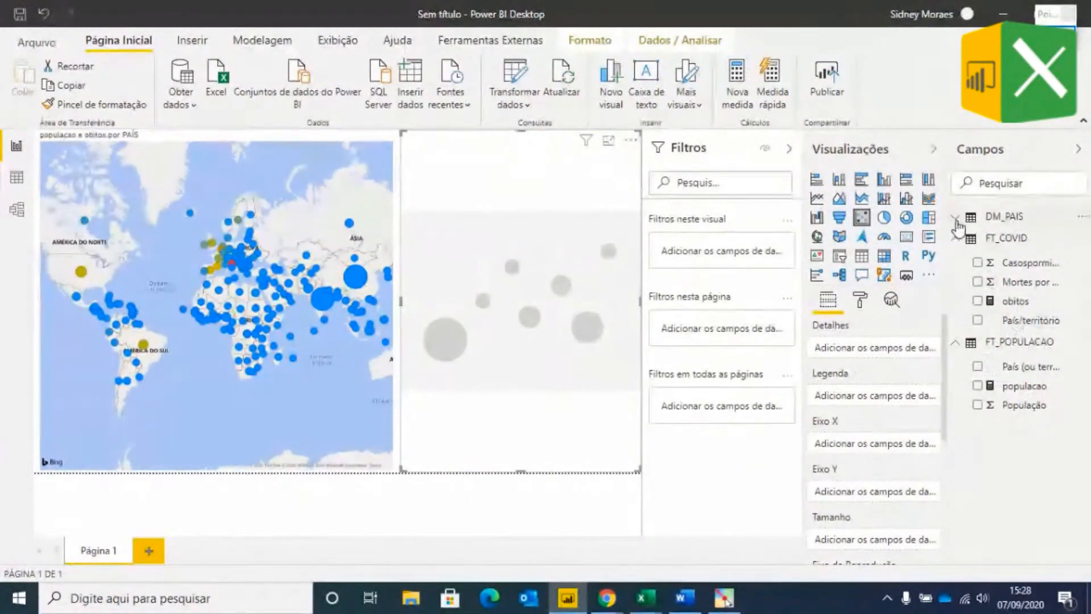
pyautogui.click(1008, 219)
pyautogui.moveTo(1014, 250); pyautogui.dragTo(878, 352)
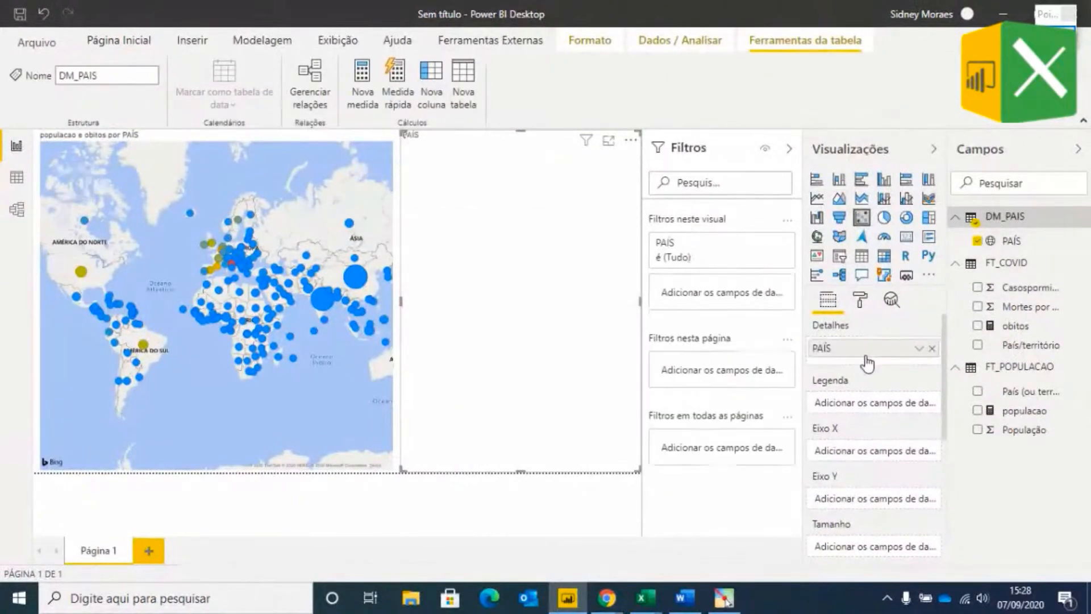